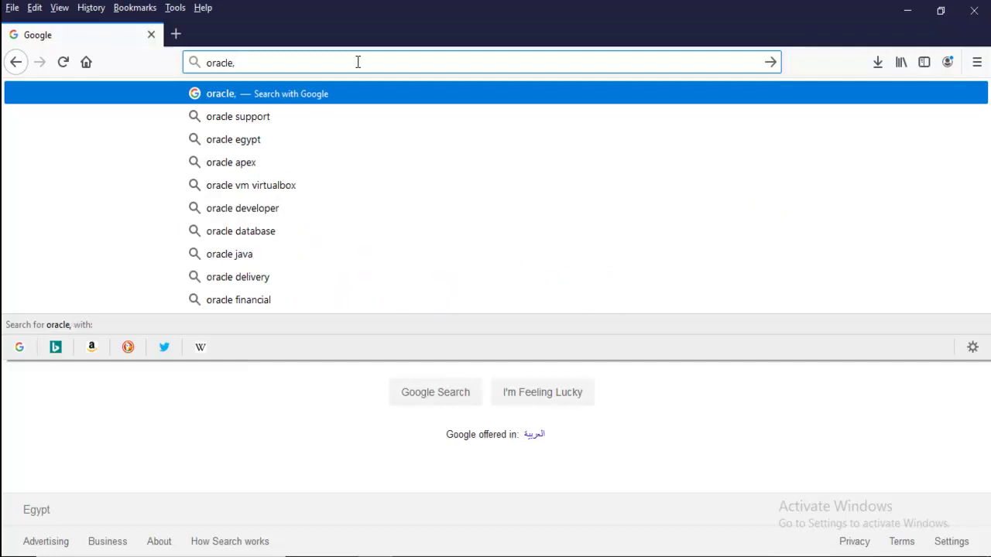
text(.)
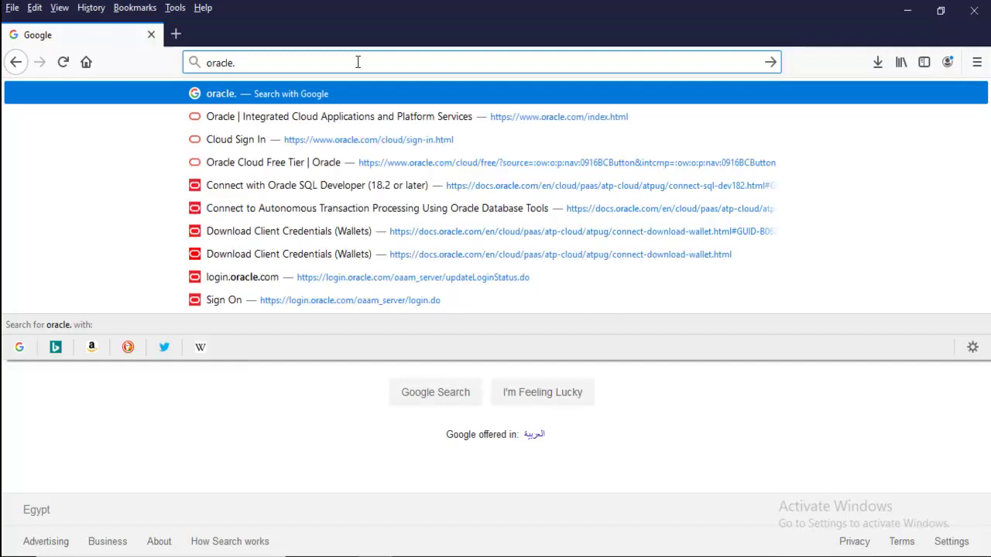
text(com)
key(Return)
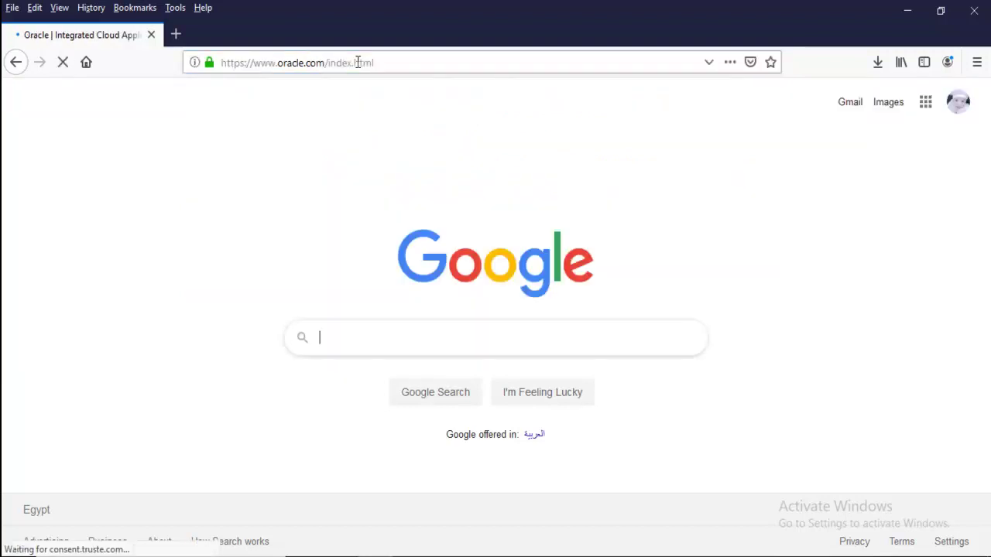
click(776, 100)
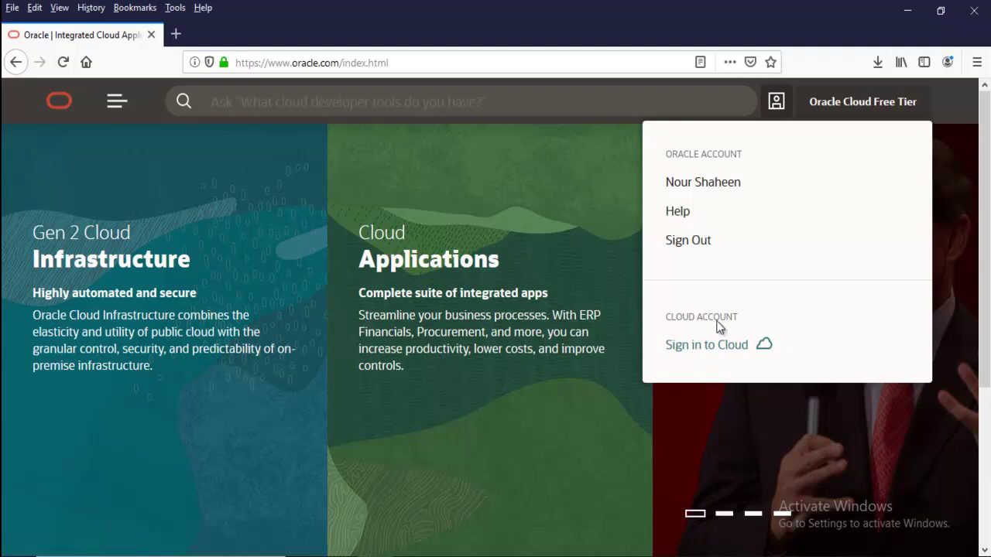
Go to Sign in to Cloud, confirm the prefilled cloud account name, and continue signing in
click(688, 352)
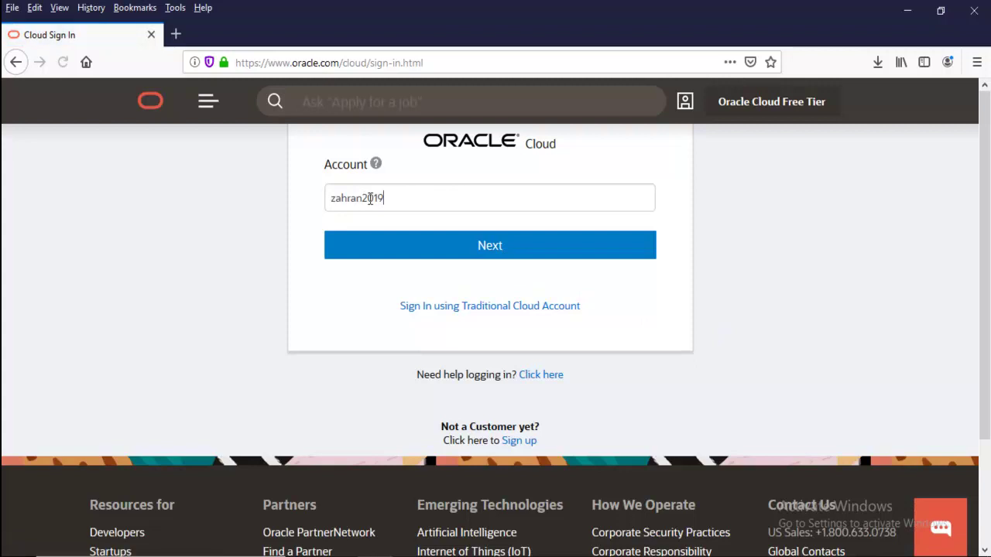
drag(403, 200, 325, 194)
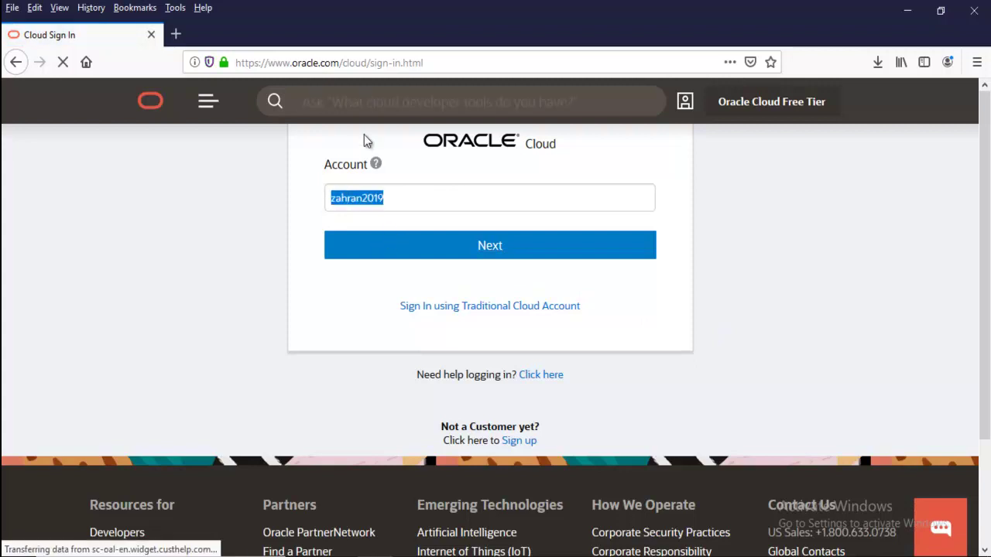
click(398, 200)
drag(398, 199, 294, 194)
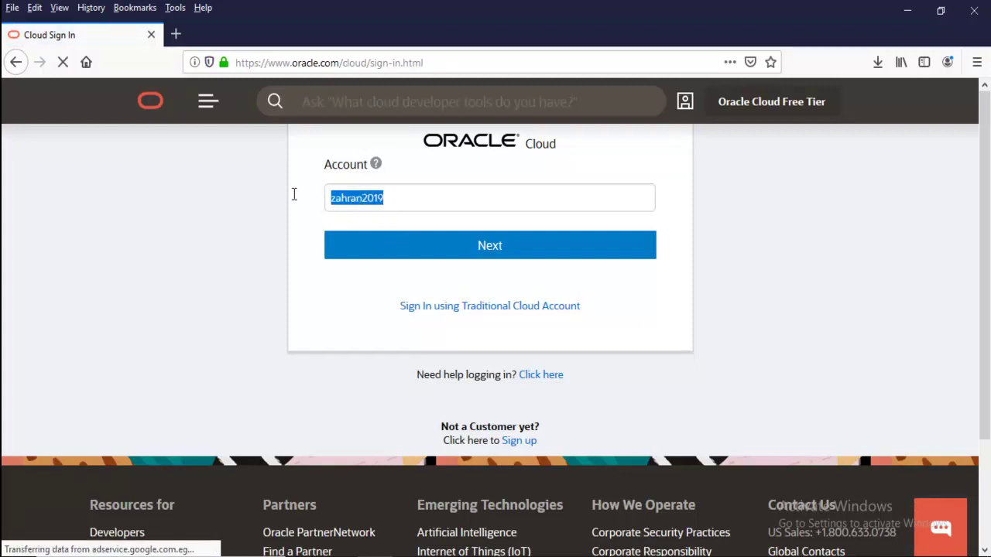
click(390, 200)
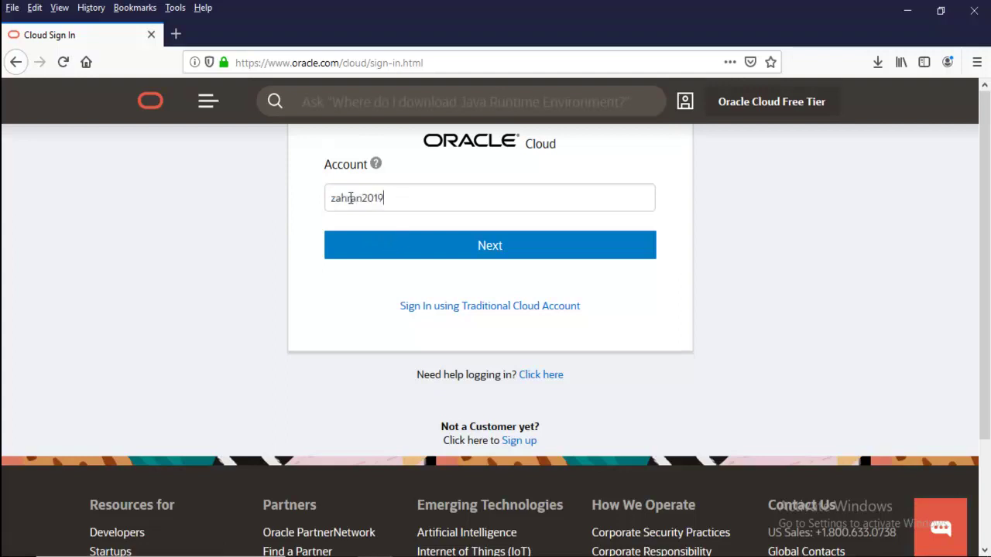
double_click(399, 195)
click(425, 199)
drag(425, 198, 197, 201)
click(487, 254)
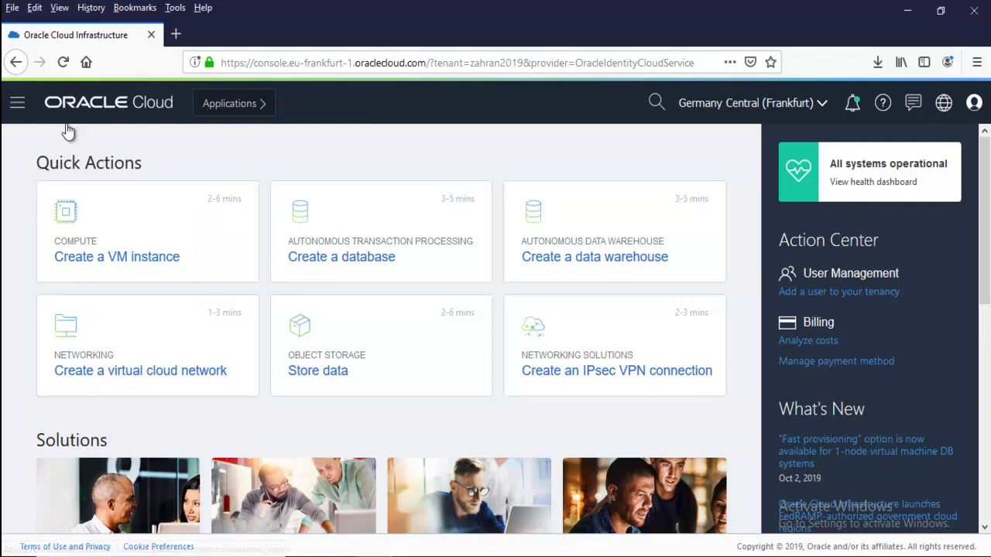
Open the console's services navigation and browse through the list of services
click(17, 105)
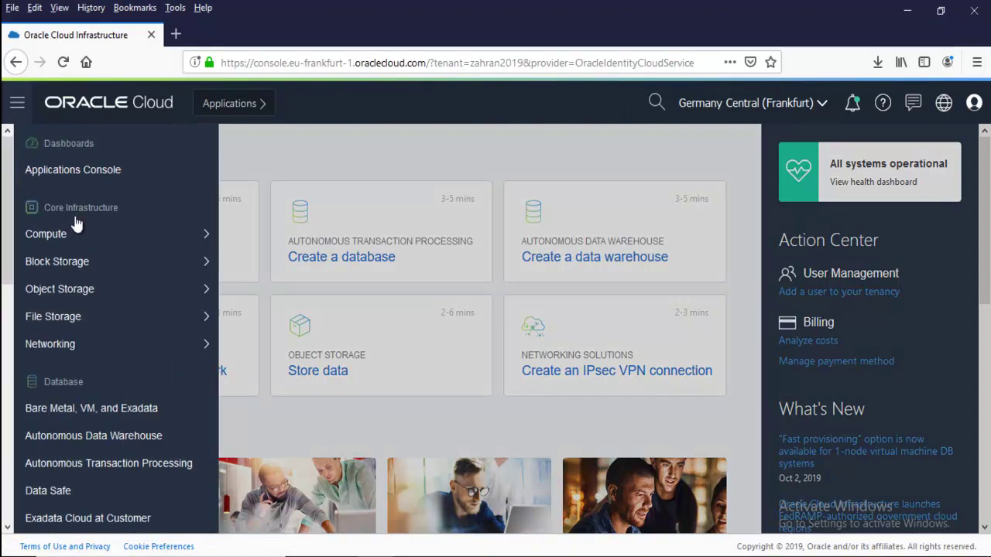
mouse_move(117, 276)
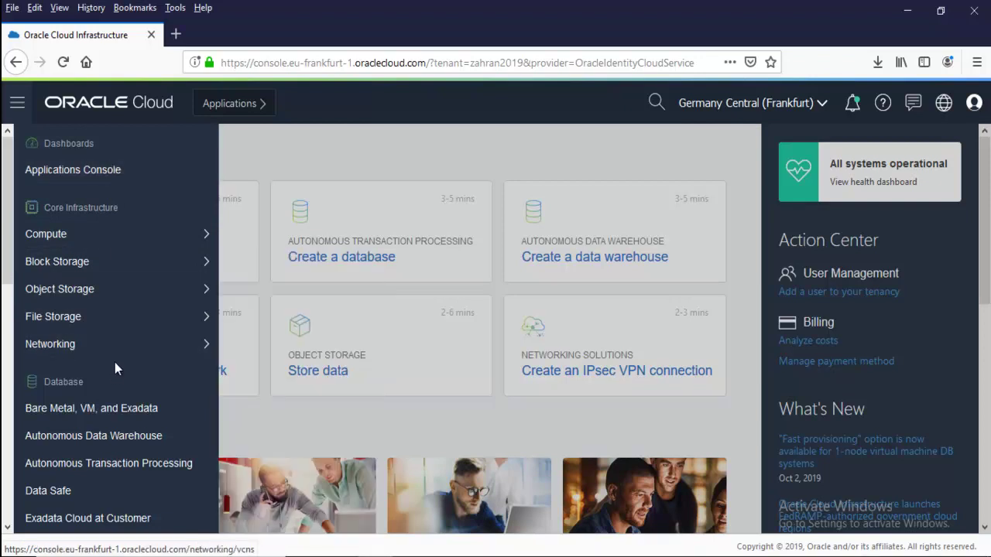
scroll(116, 363, down, 2)
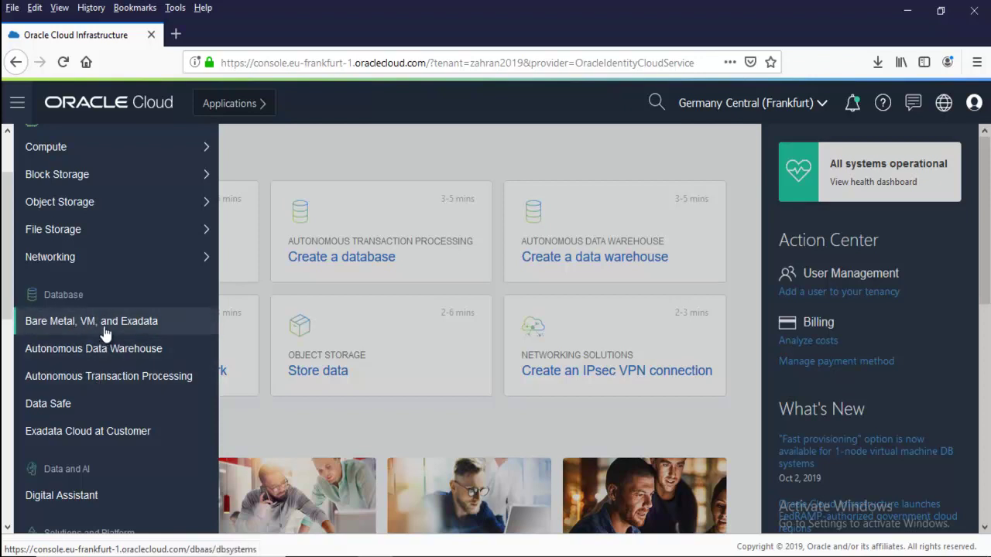
scroll(107, 330, down, 5)
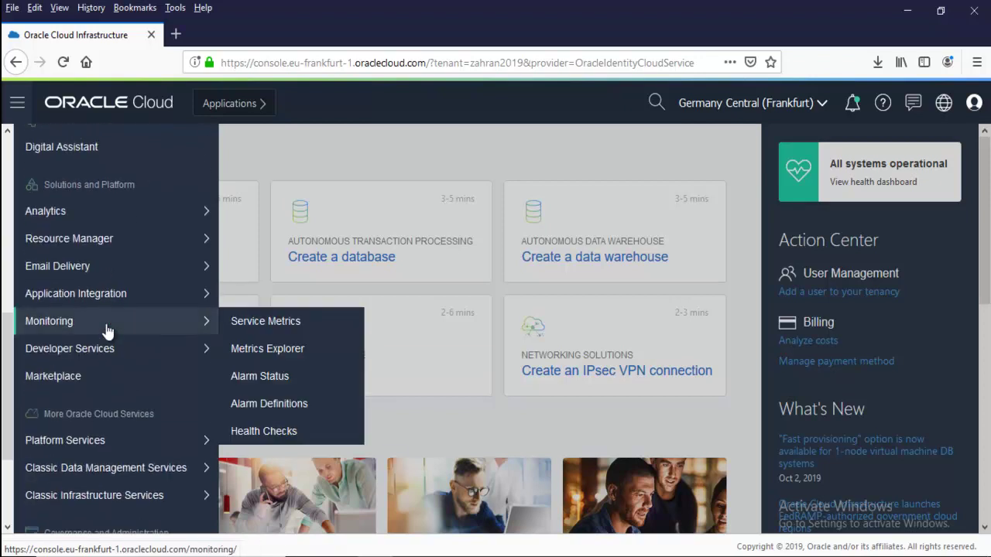
scroll(107, 332, down, 3)
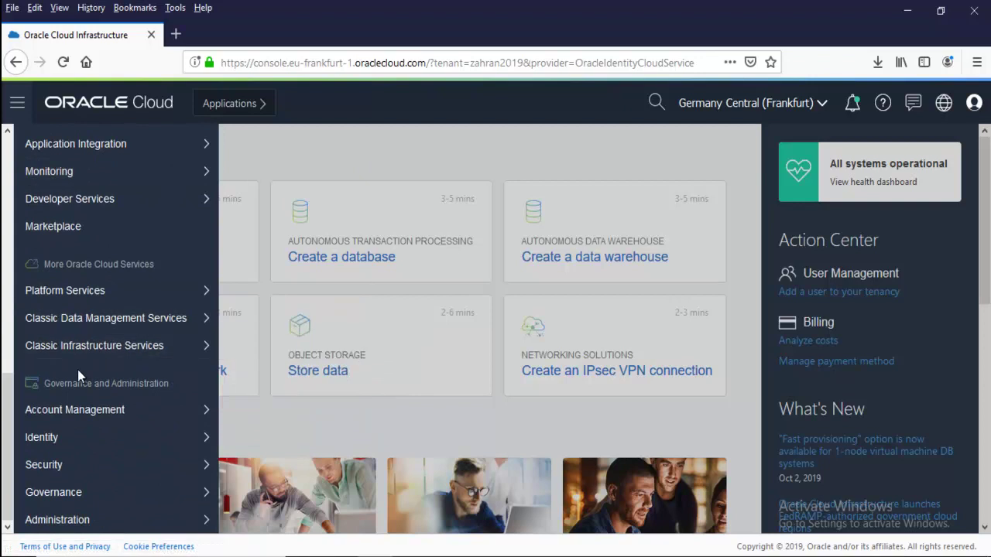
mouse_move(116, 355)
mouse_move(104, 324)
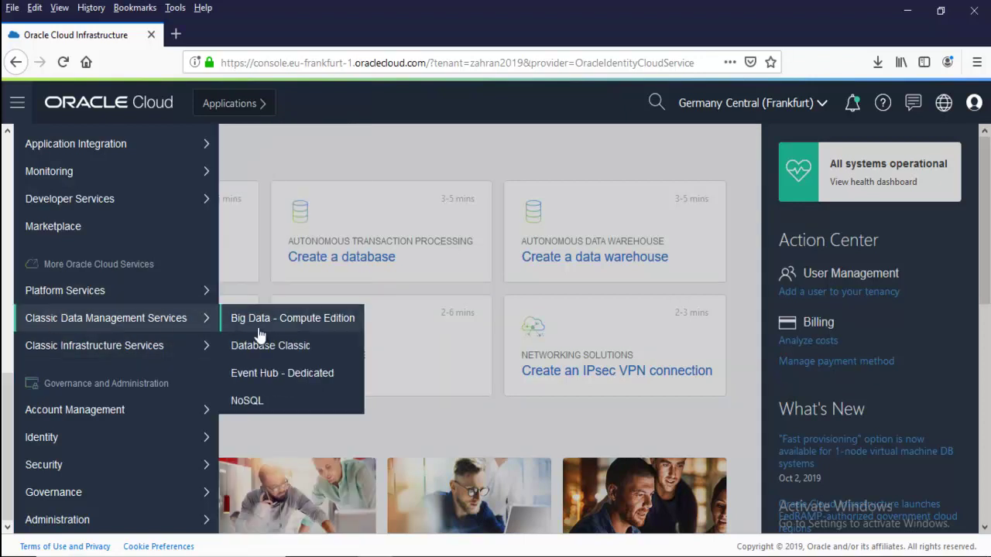
scroll(141, 271, up, 2)
scroll(142, 272, up, 7)
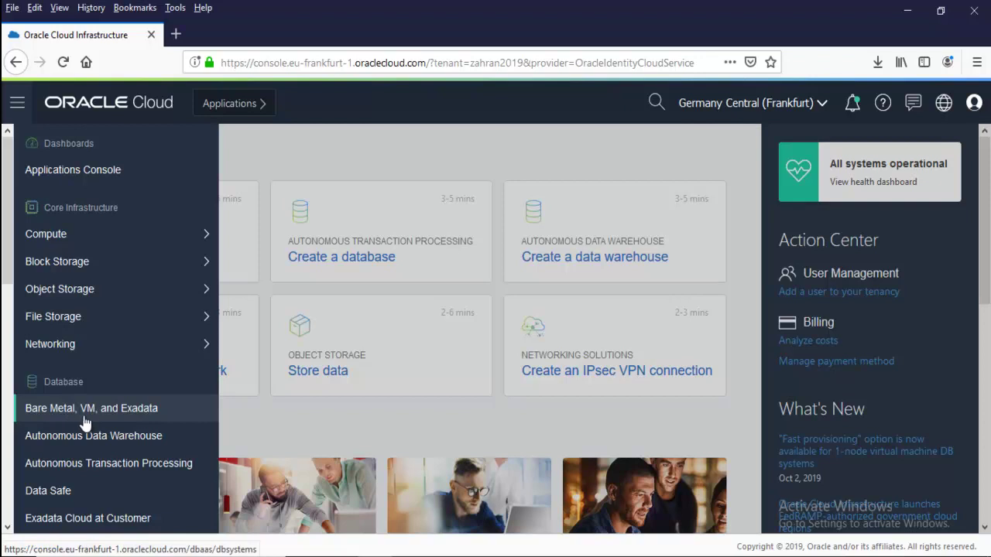
Try the Bare Metal, VM, and Exadata entry, then show the Classic Data Management Services submenu
click(86, 418)
scroll(87, 414, down, 5)
scroll(23, 387, up, 4)
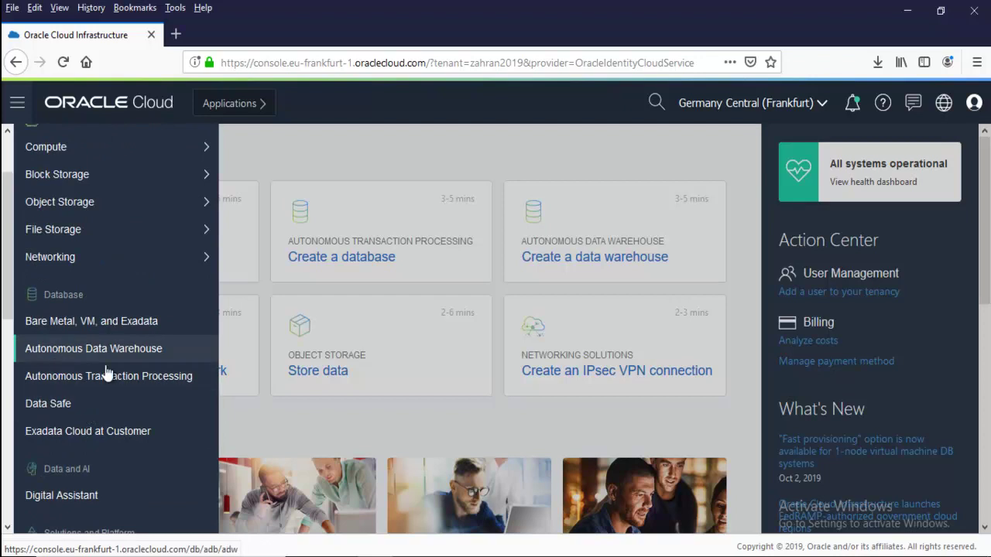
scroll(75, 360, down, 5)
mouse_move(105, 298)
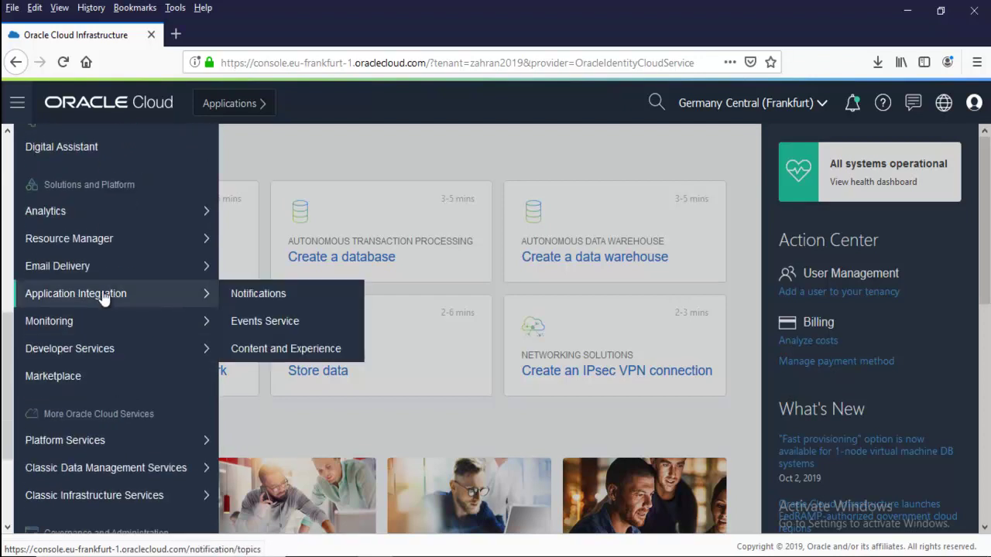
scroll(100, 312, down, 3)
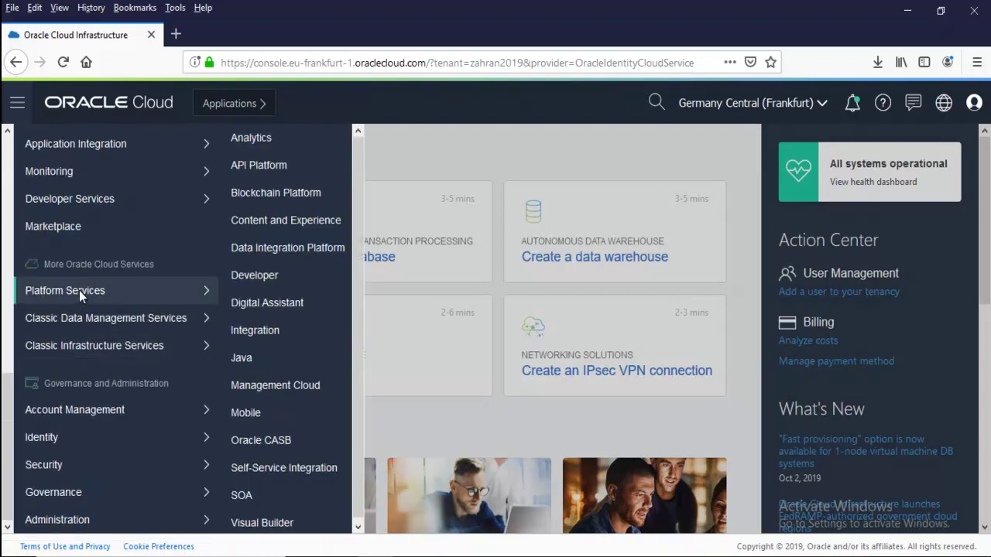
mouse_move(85, 358)
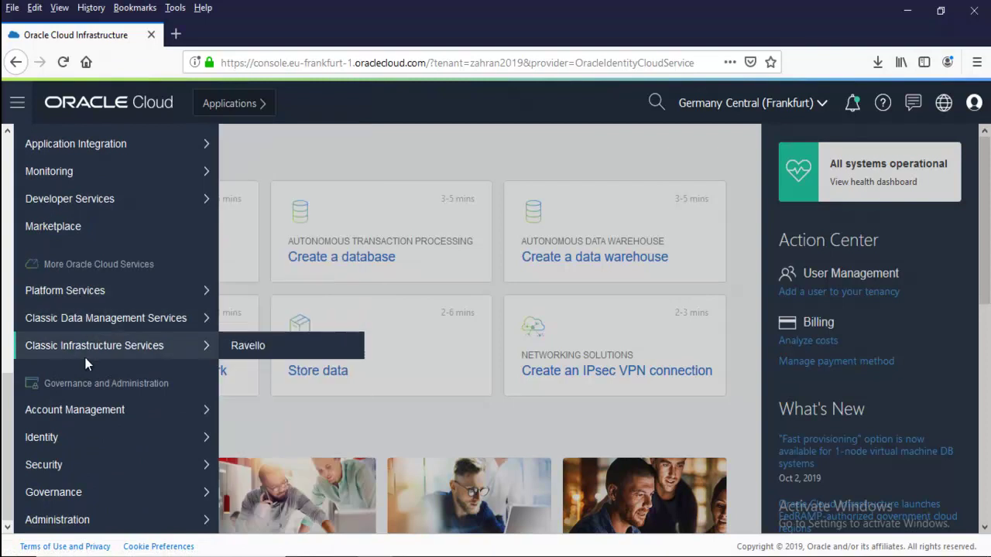
mouse_move(67, 307)
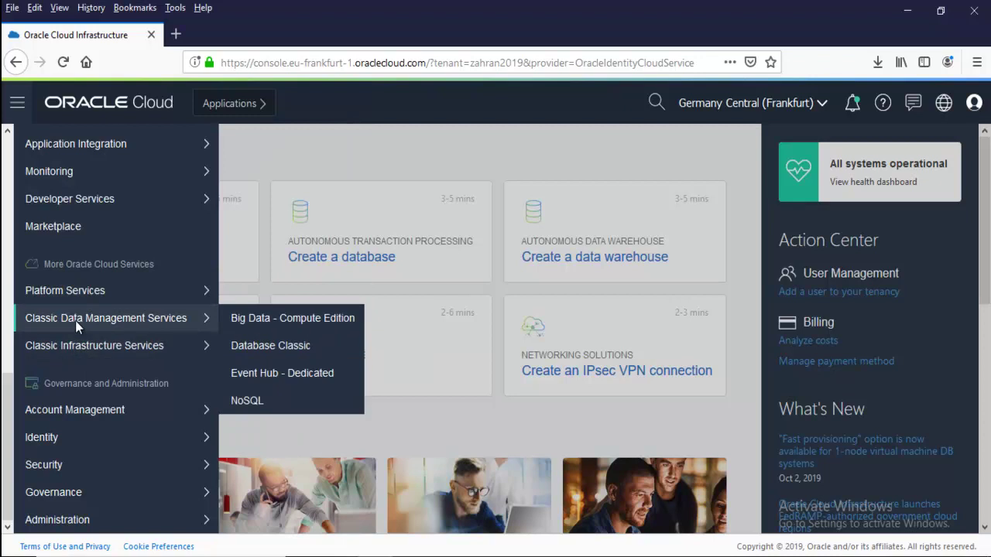
Open Database Classic and start the Create Instance wizard for a new database instance
click(258, 350)
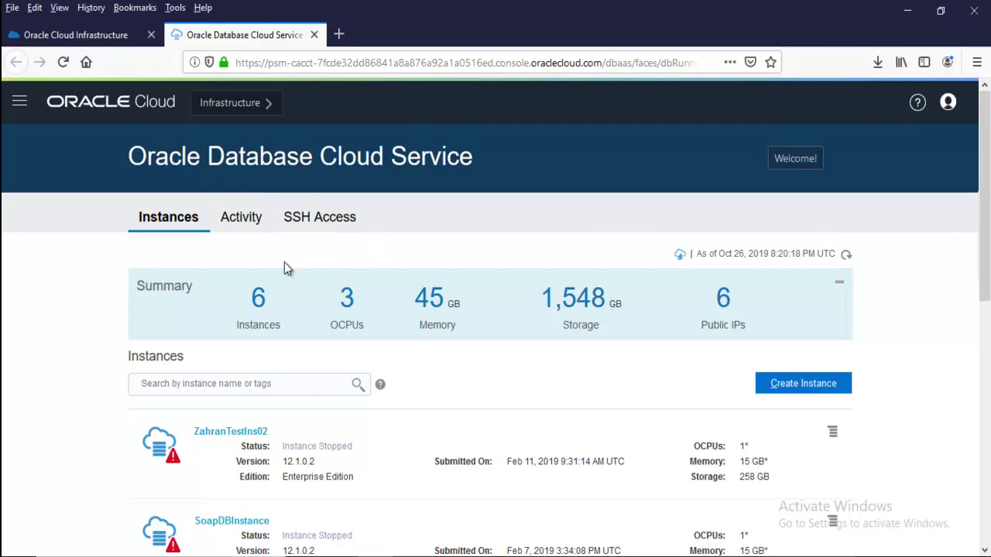
click(760, 387)
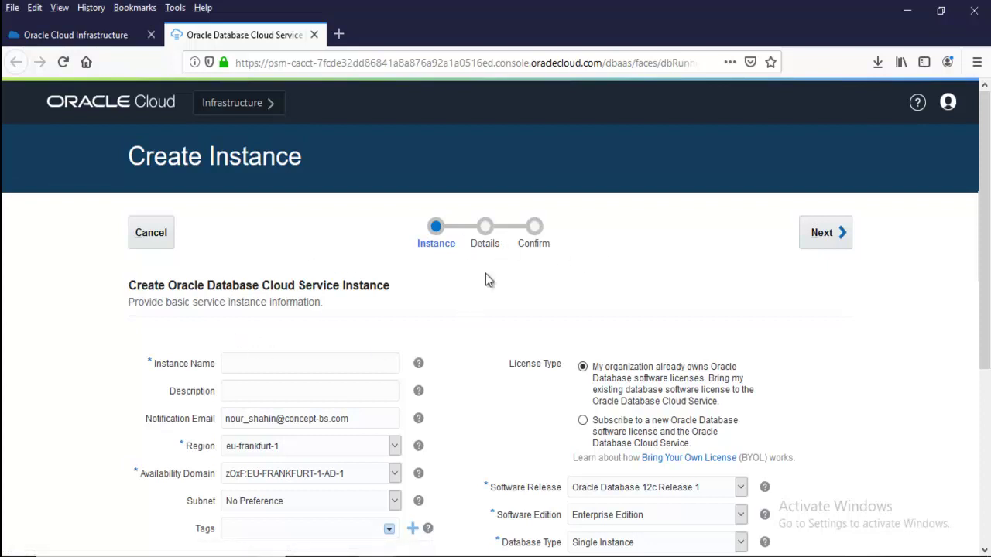
Review the software release and edition lists and enter the instance name test-db
scroll(522, 313, down, 3)
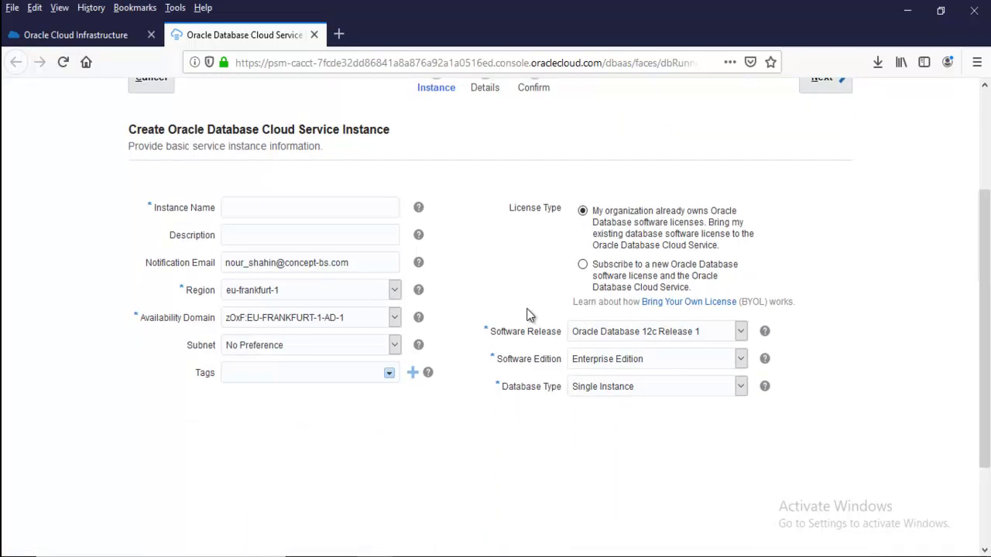
click(594, 332)
click(594, 331)
click(600, 360)
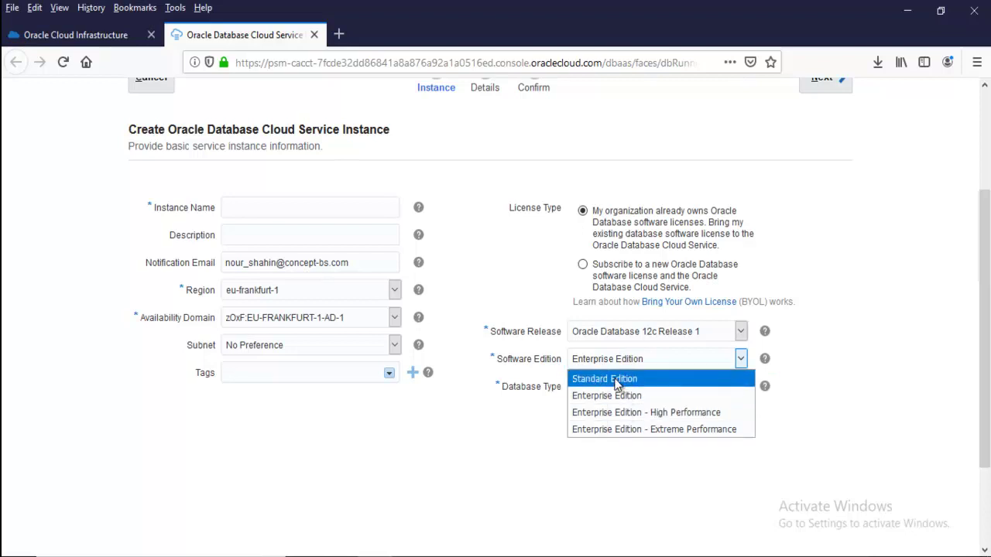
click(286, 210)
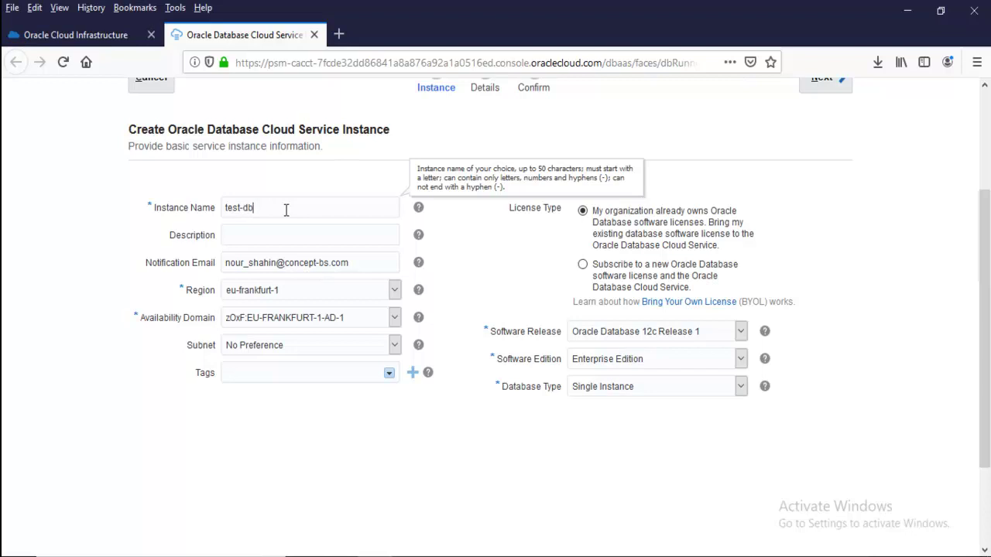
click(261, 231)
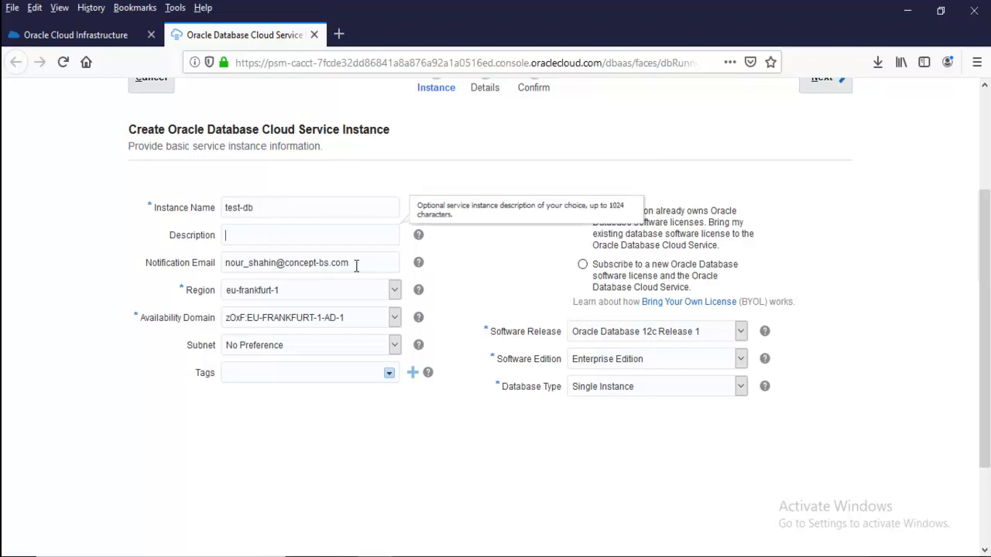
Keep region eu-frankfurt-1 and availability domain AD-1, and choose the ManagedCompartmentForPaaS subnet
drag(358, 264, 194, 269)
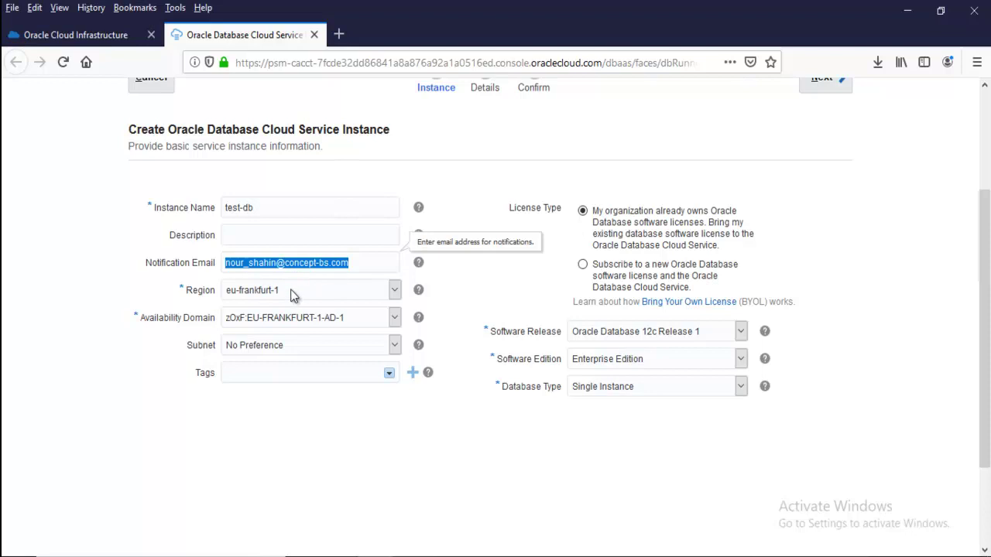
click(245, 295)
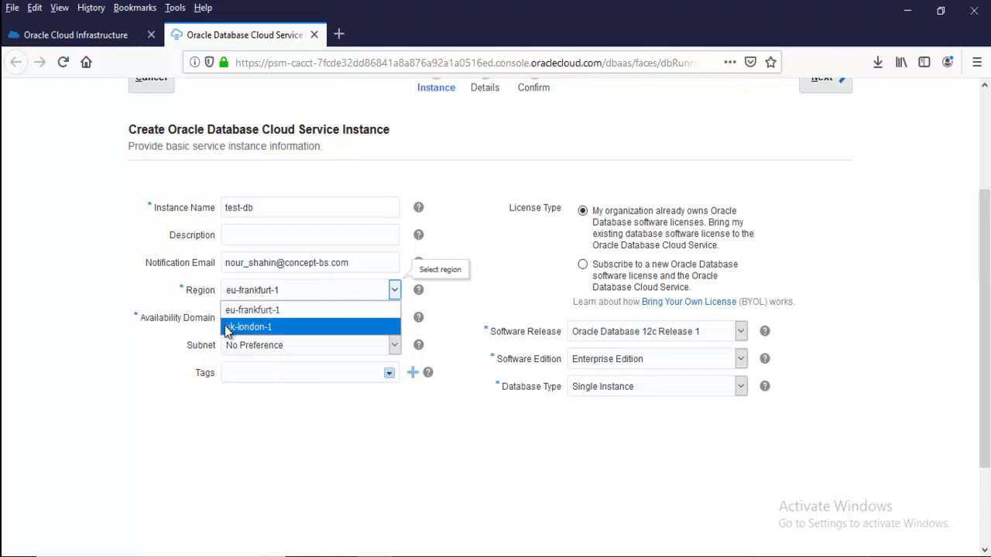
click(250, 293)
click(250, 291)
click(250, 291)
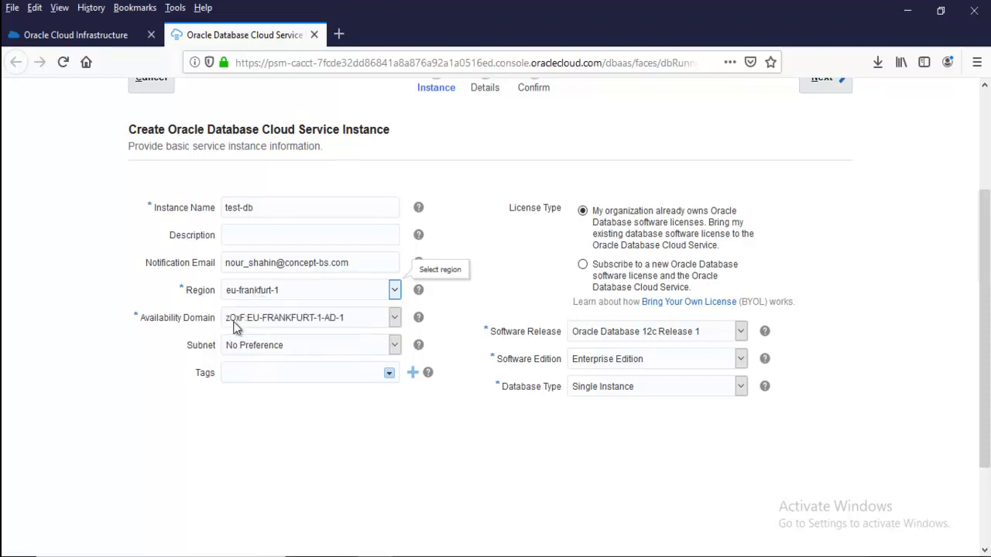
click(241, 318)
click(254, 316)
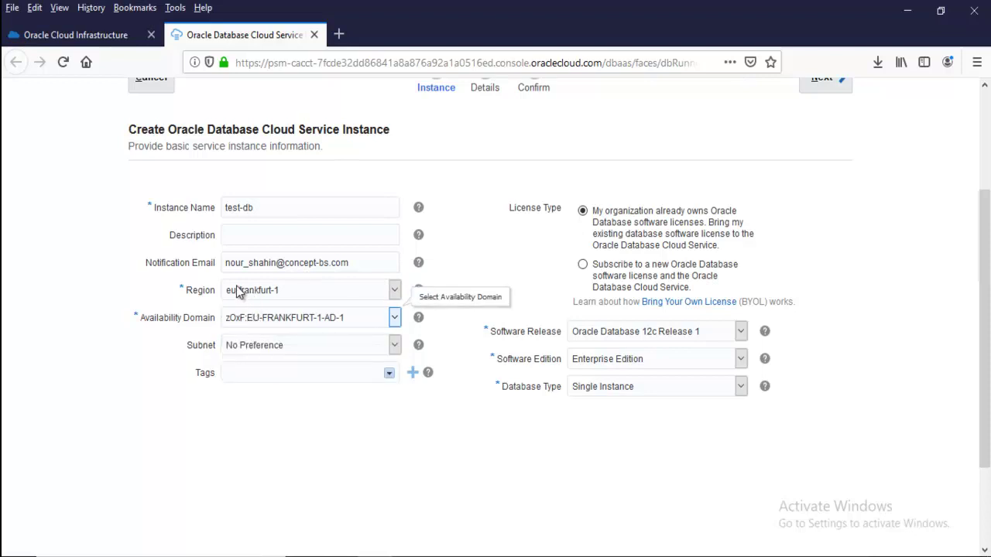
click(284, 321)
click(284, 320)
click(248, 345)
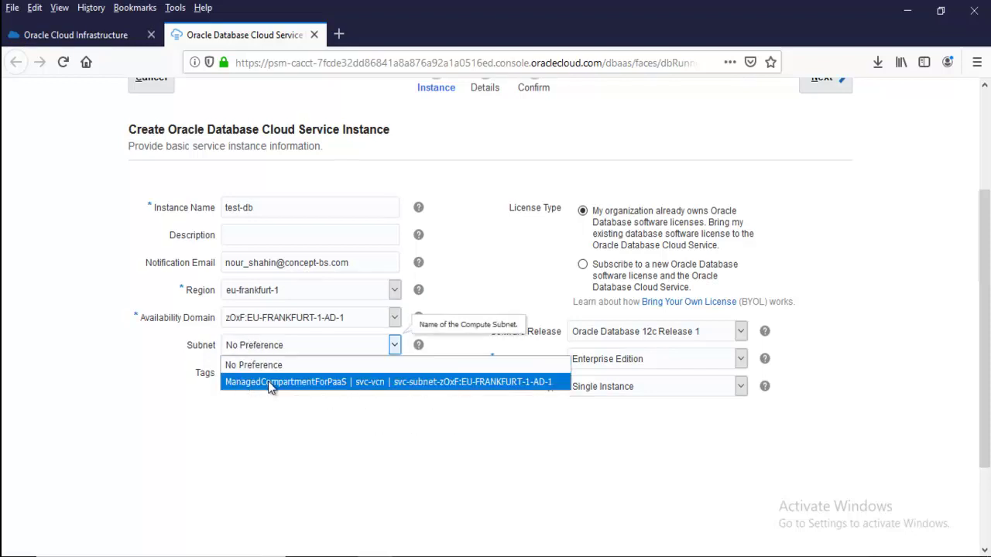
click(260, 384)
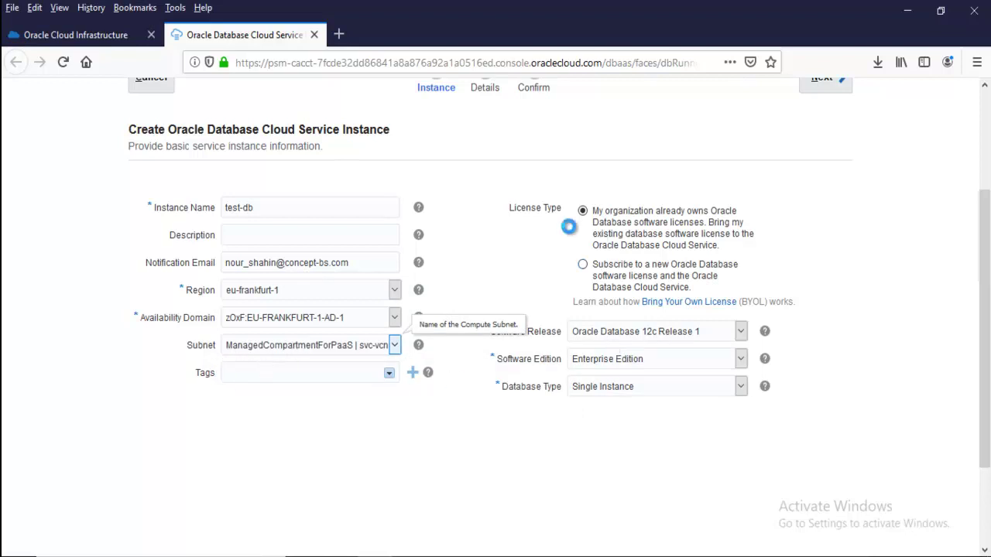
Switch to Oracle Database 11g Release 2, Standard Edition, keeping Single Instance as database type
click(668, 333)
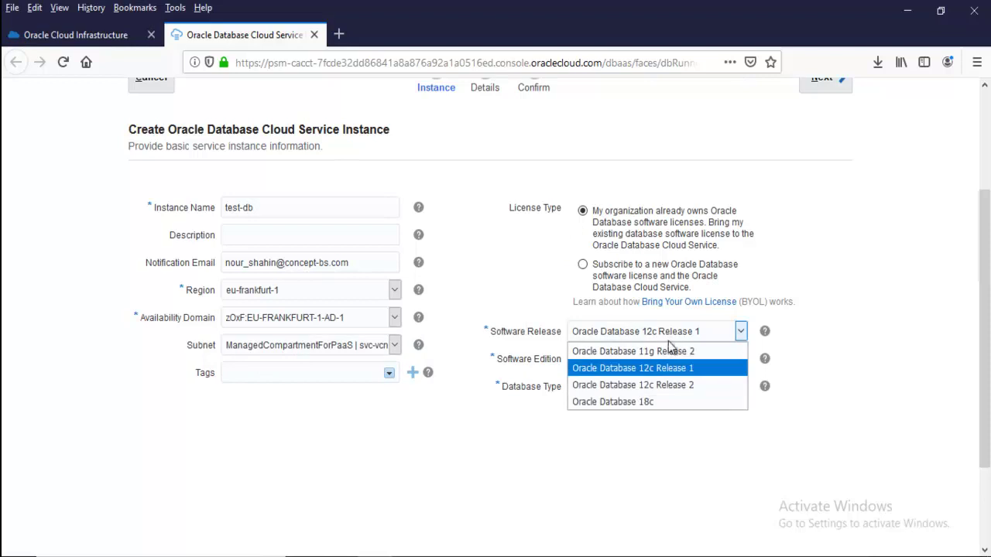
click(619, 352)
click(641, 358)
click(612, 378)
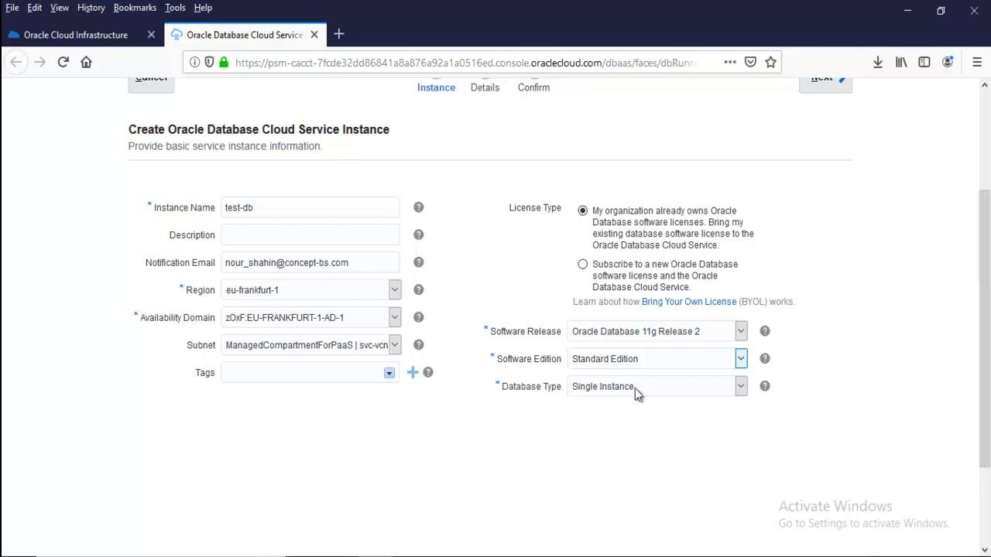
click(622, 391)
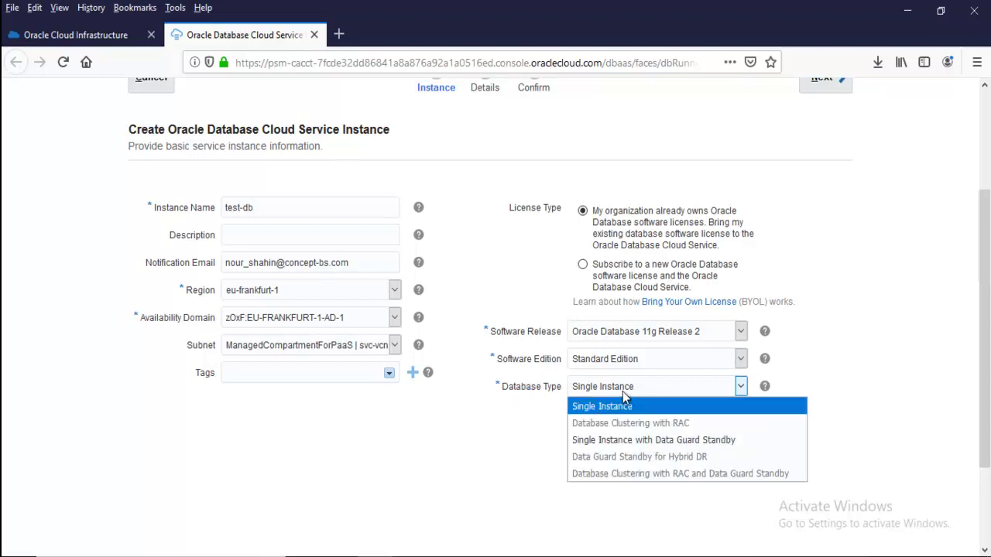
click(599, 407)
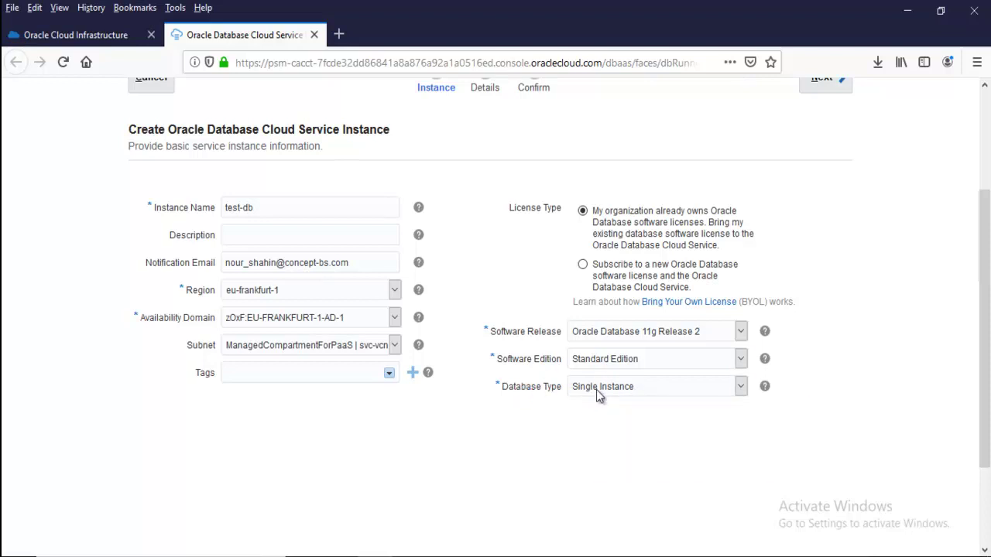
click(596, 389)
click(579, 404)
scroll(620, 255, up, 3)
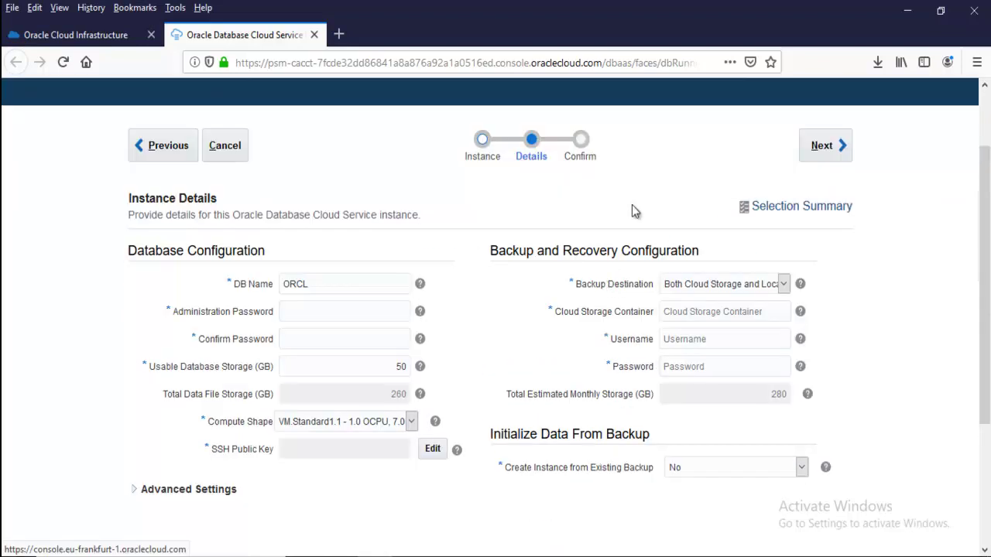
Keep ORCL as the database name and fill in the administration password and its confirmation
double_click(291, 284)
click(318, 284)
drag(318, 284, 224, 288)
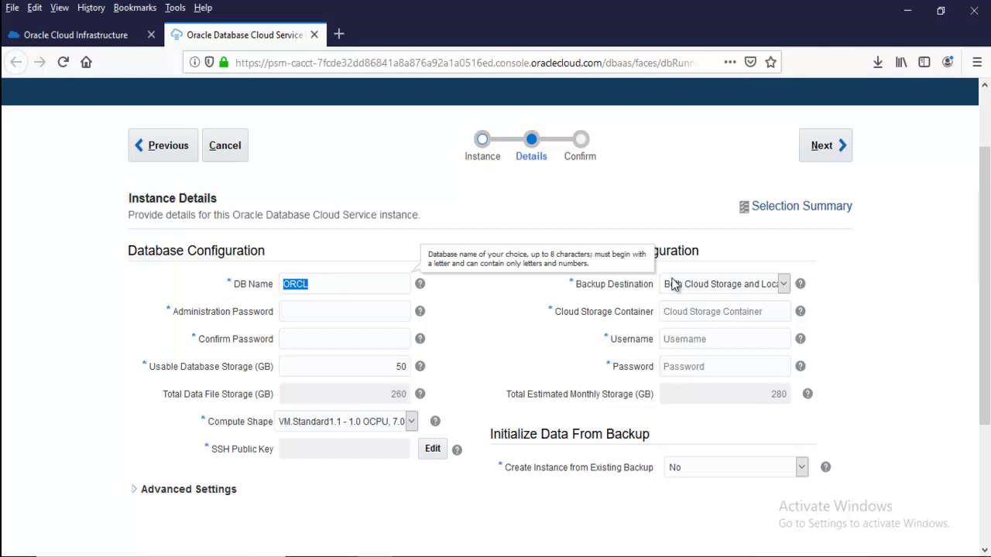
click(313, 286)
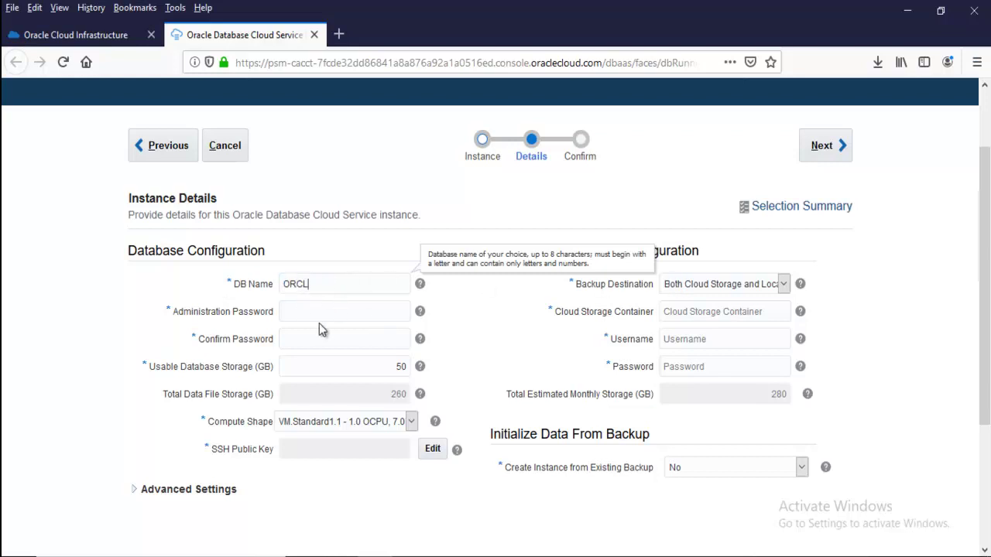
click(302, 313)
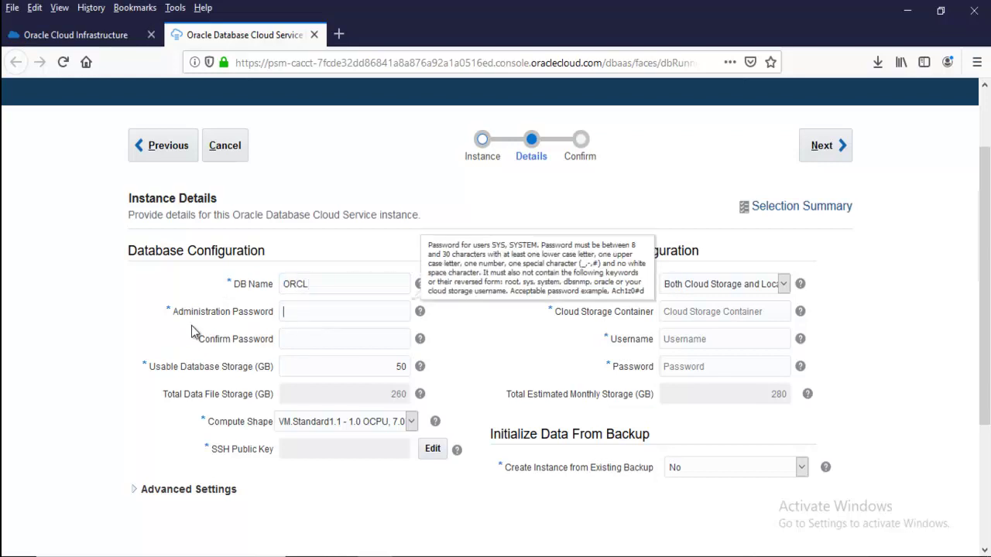
click(305, 337)
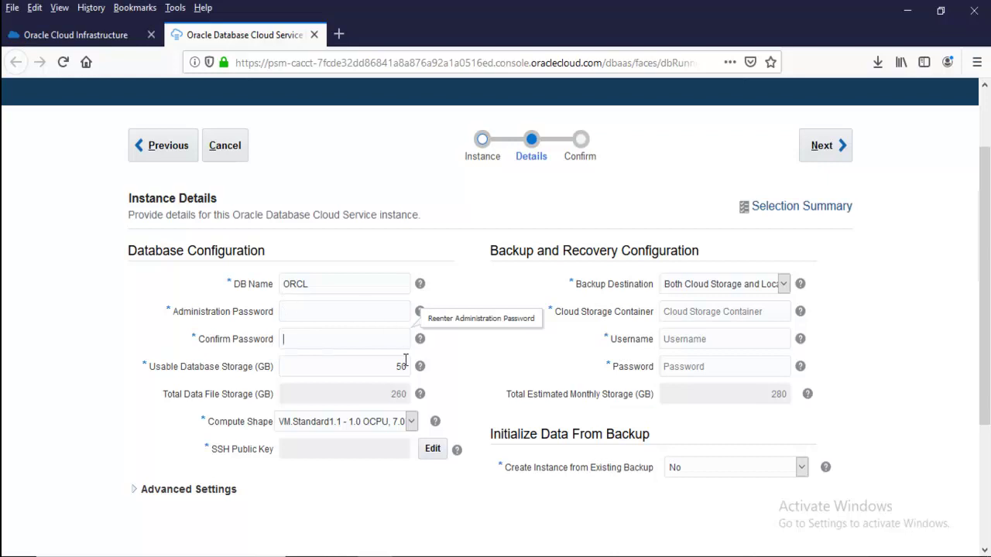
key(Tab)
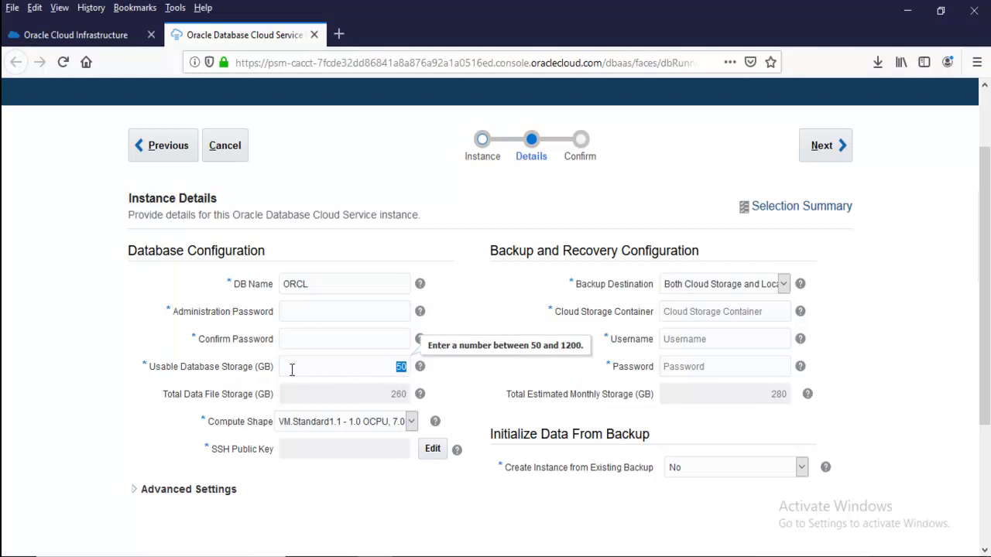
Change the compute shape to VM.Standard2.1 and bring up the SSH public key settings
click(318, 425)
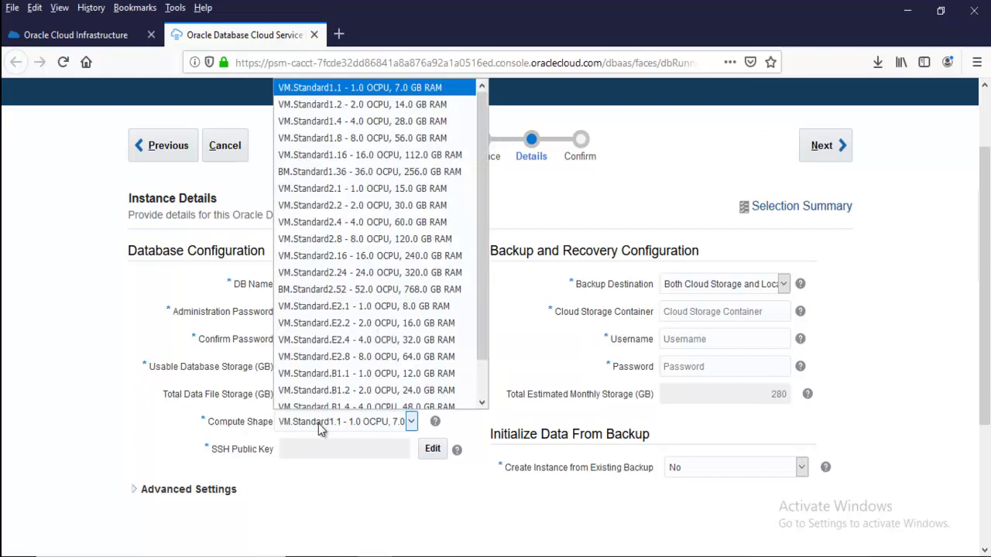
click(318, 423)
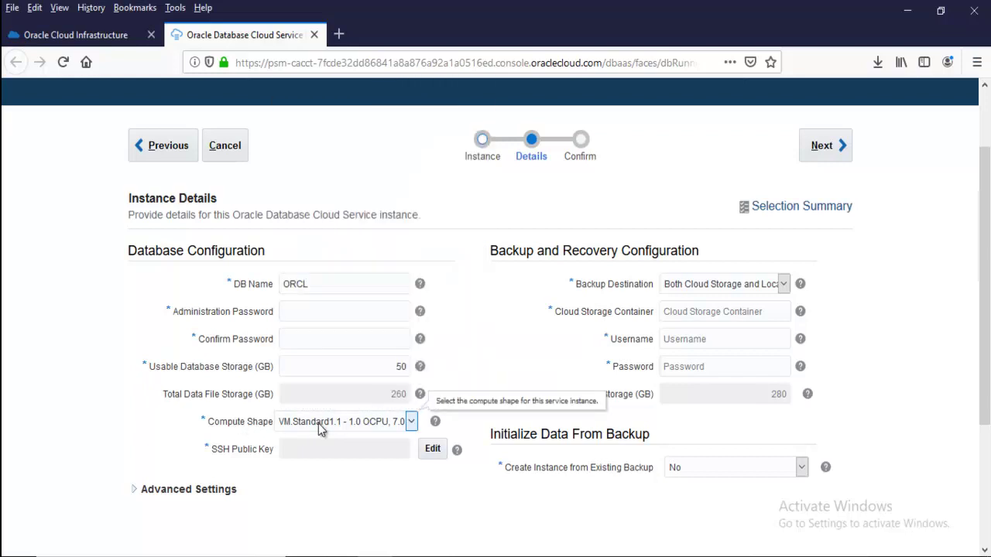
click(318, 423)
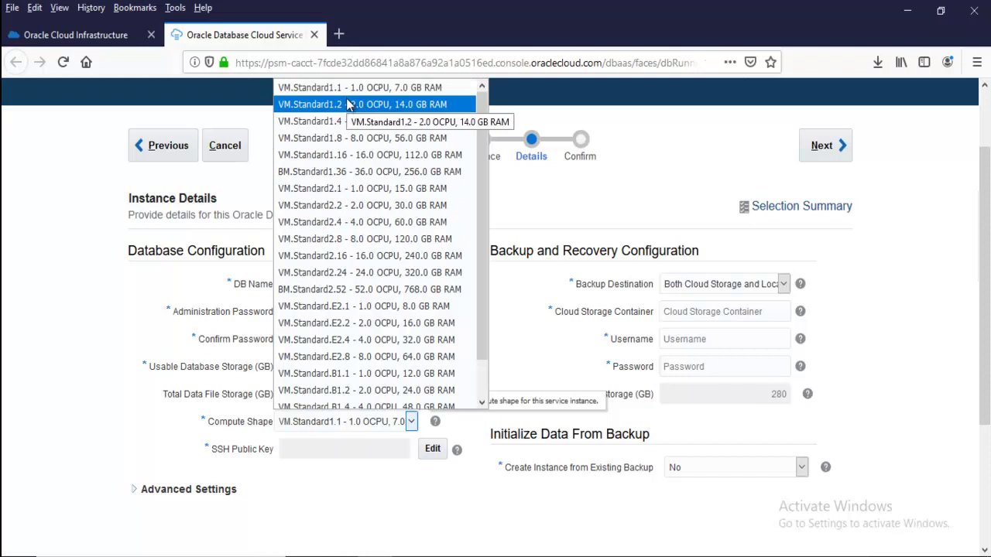
click(353, 188)
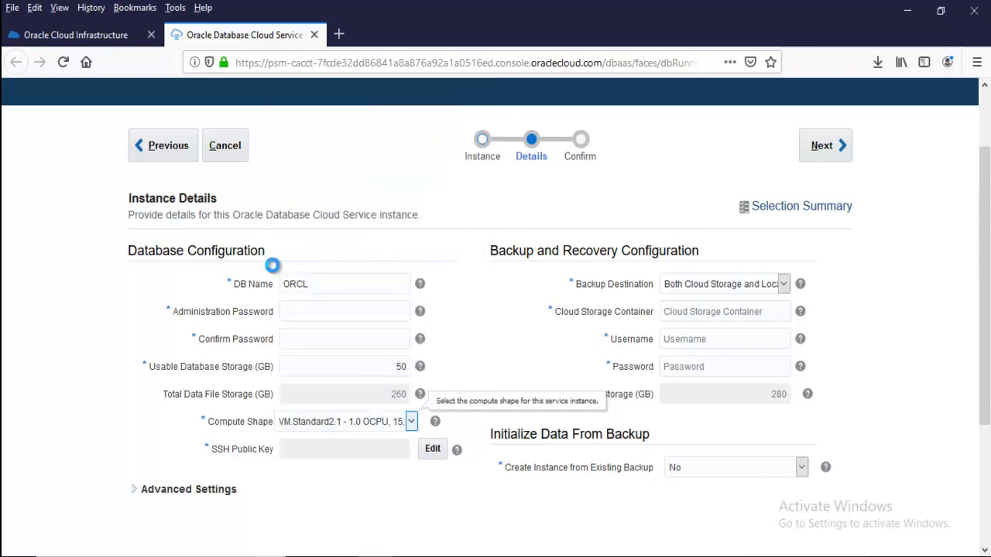
double_click(227, 453)
drag(228, 454, 273, 456)
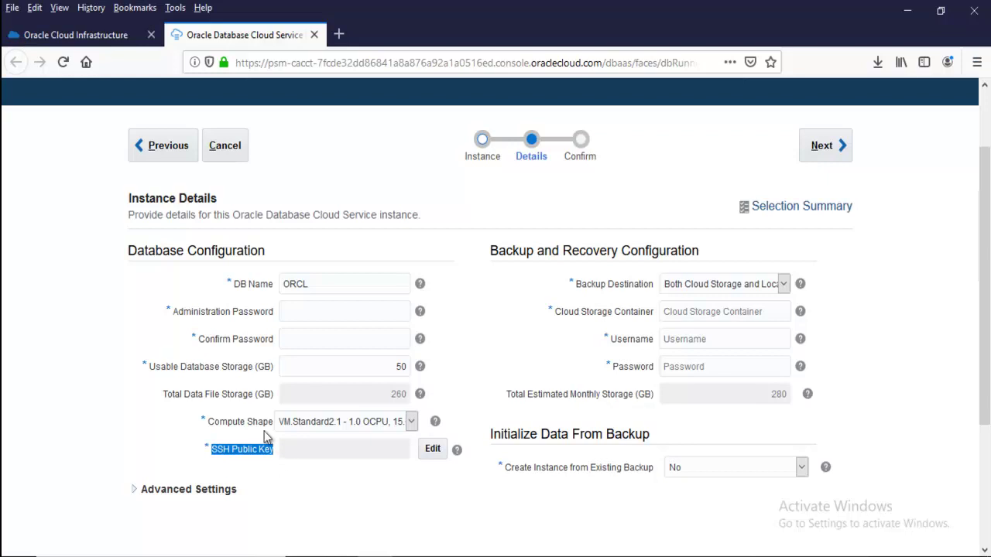
drag(207, 420, 271, 421)
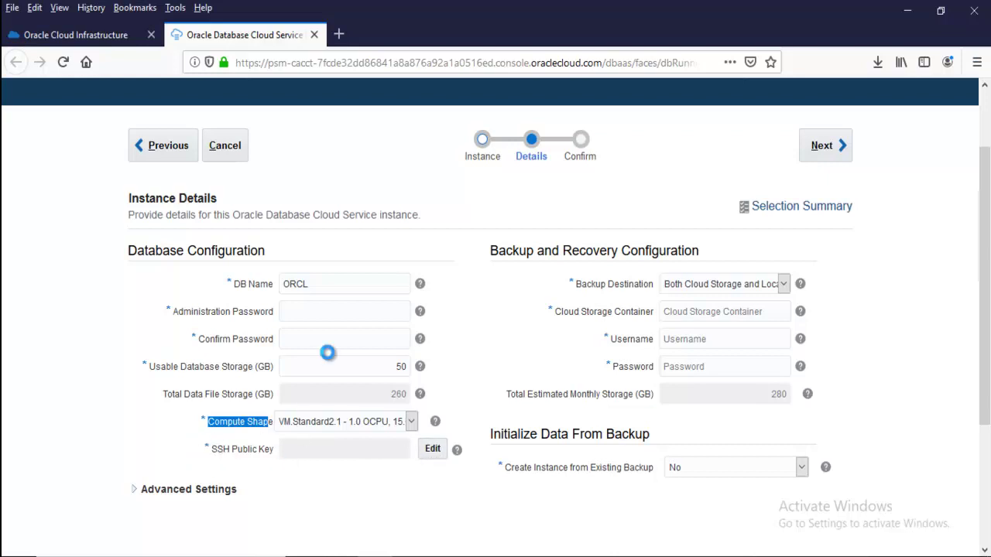
click(427, 448)
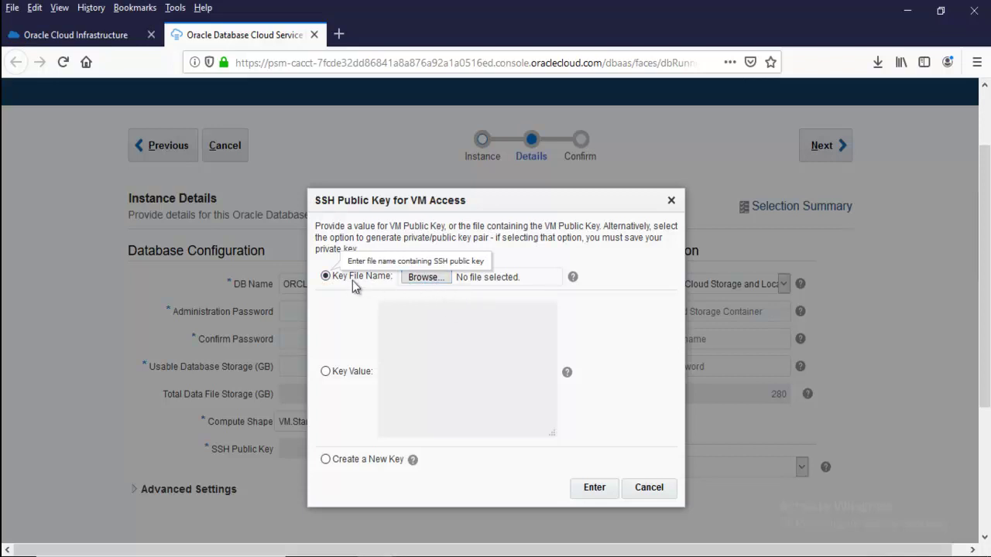
Generate a new SSH key pair, save it as sshkeybundle.zip, and close the key dialog
click(425, 277)
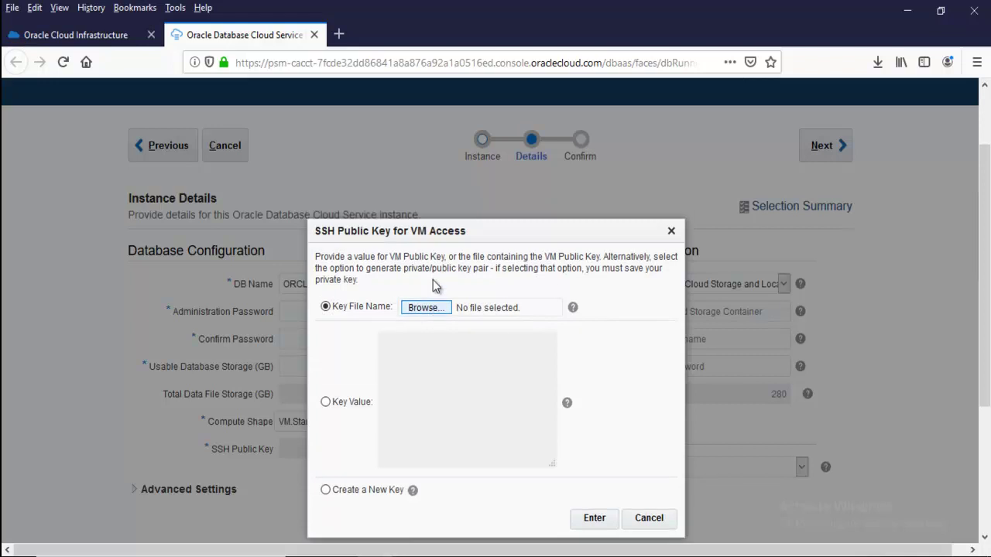
click(444, 343)
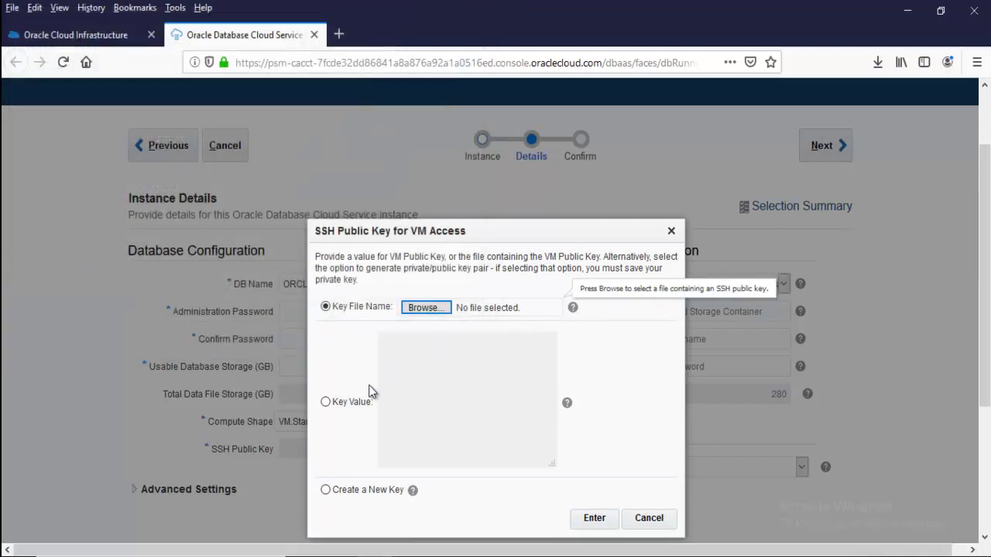
scroll(433, 334, down, 3)
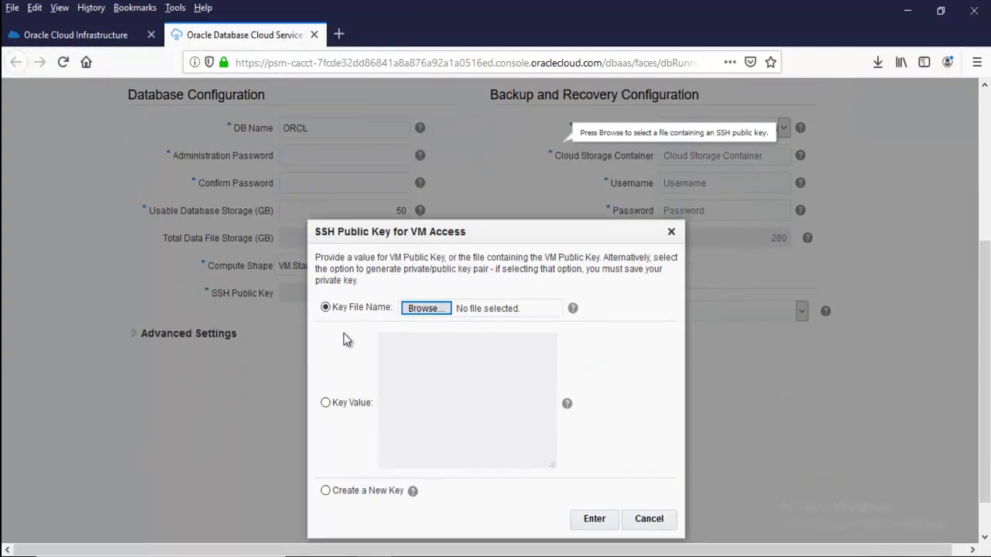
click(352, 491)
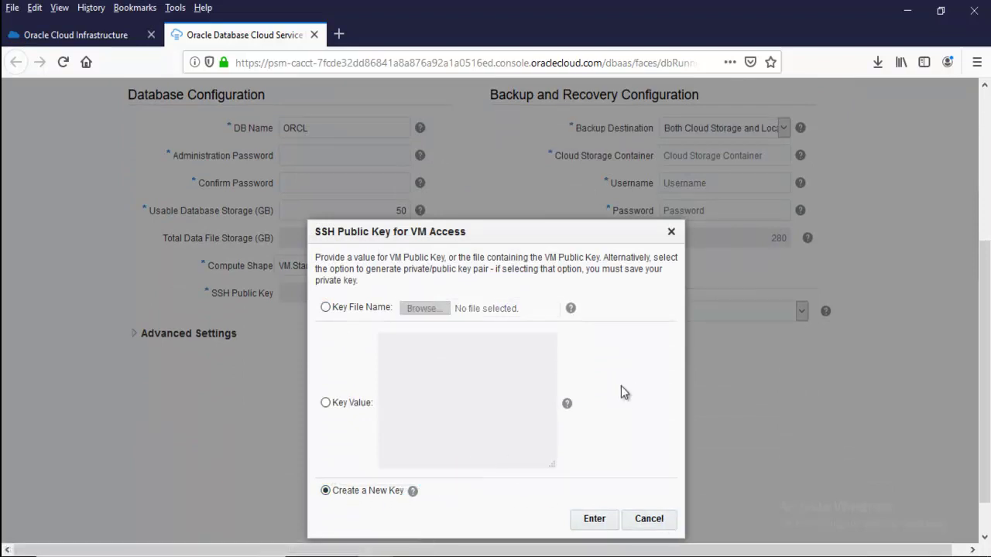
click(592, 524)
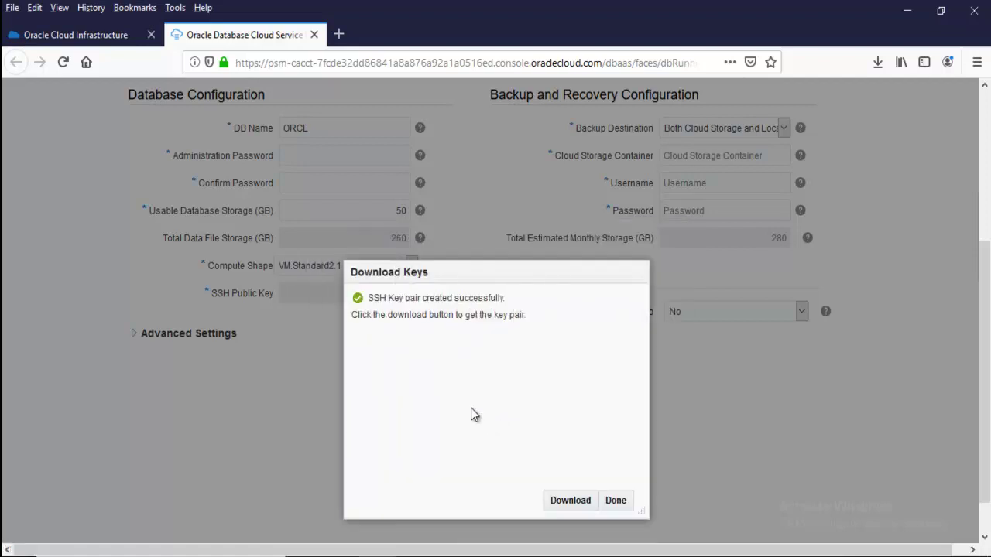
click(570, 500)
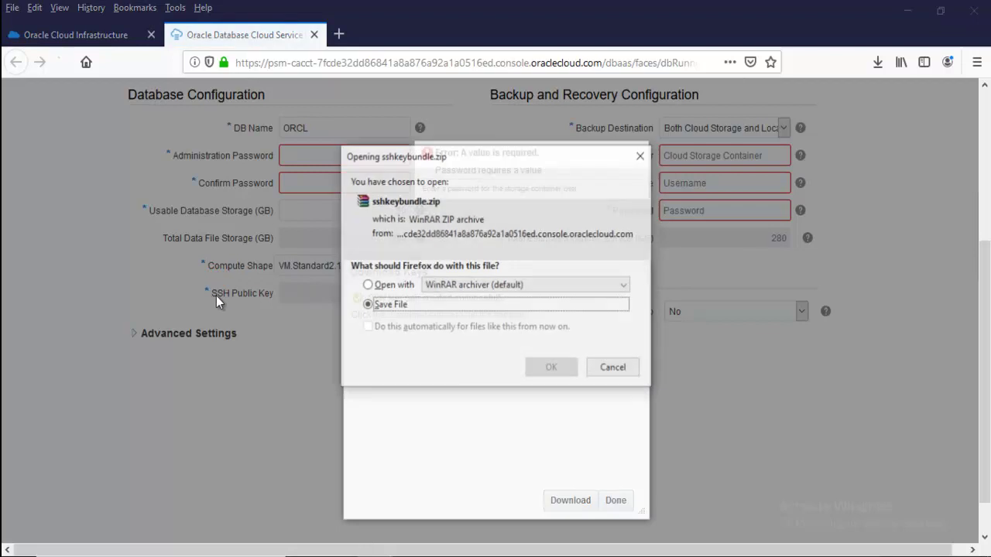
click(562, 370)
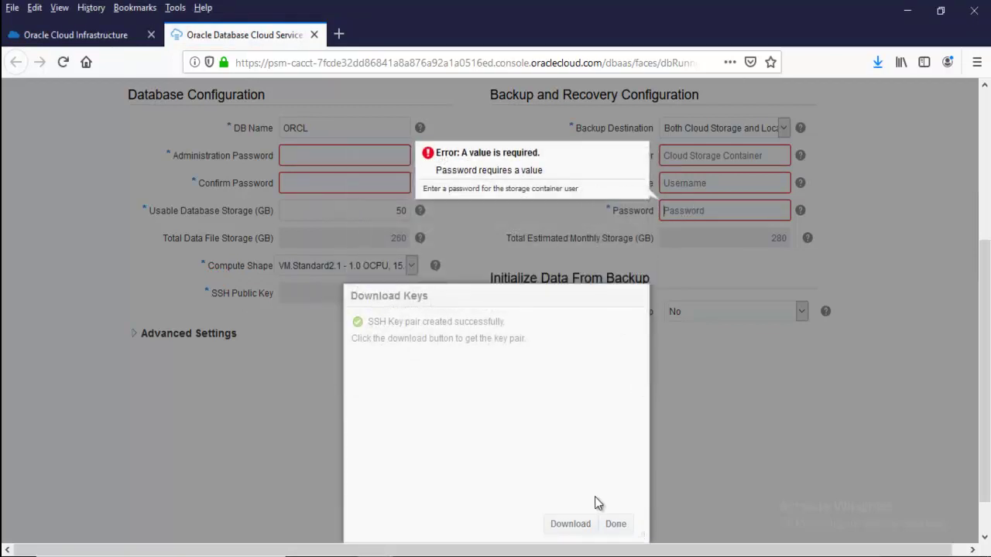
click(614, 524)
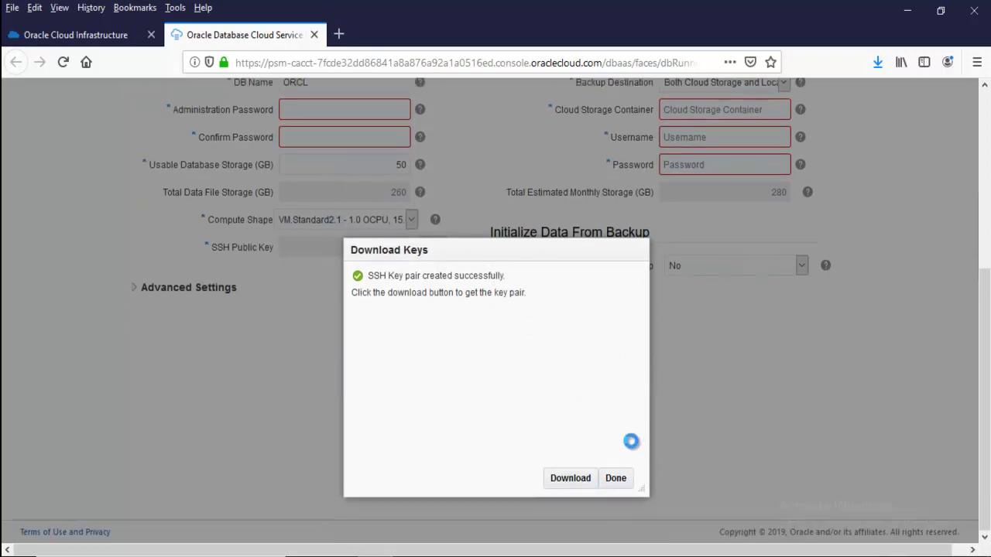
click(615, 527)
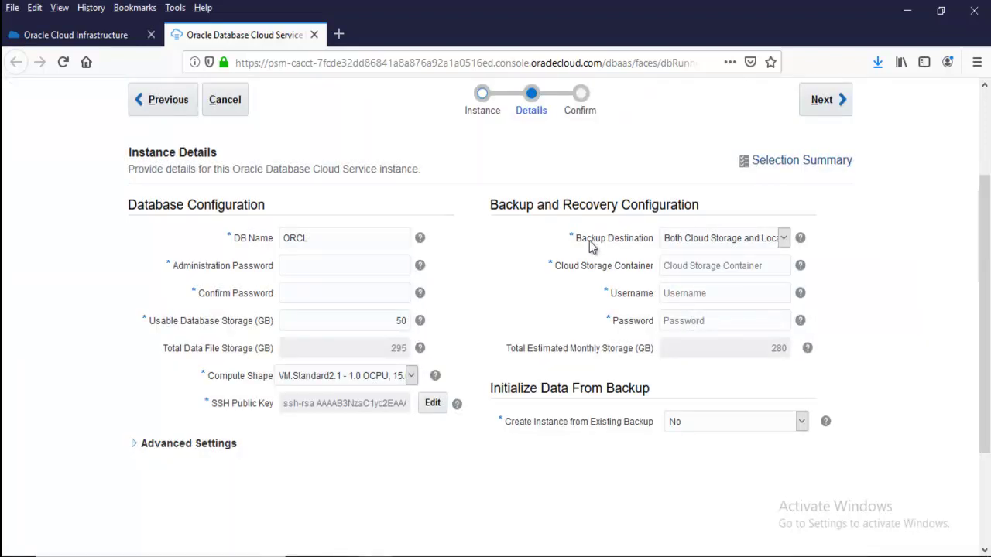
Look over the backup destination, cloud storage container and username fields under Both Cloud Storage and Local Storage
click(727, 242)
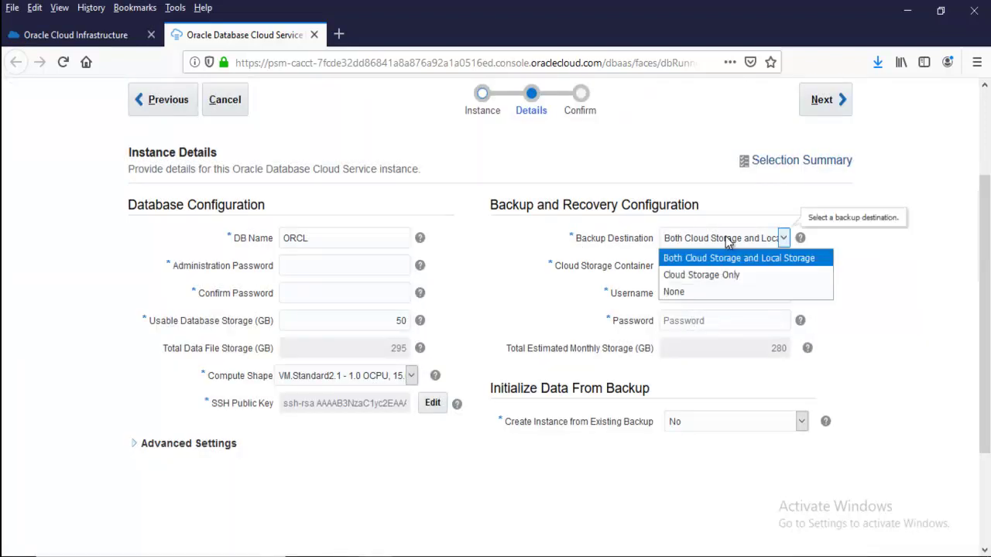
click(728, 242)
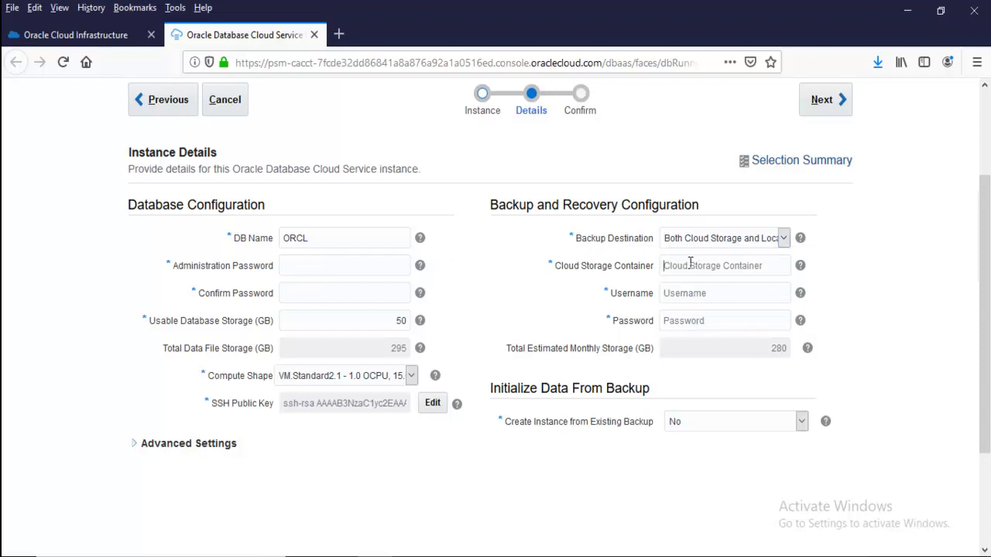
click(687, 293)
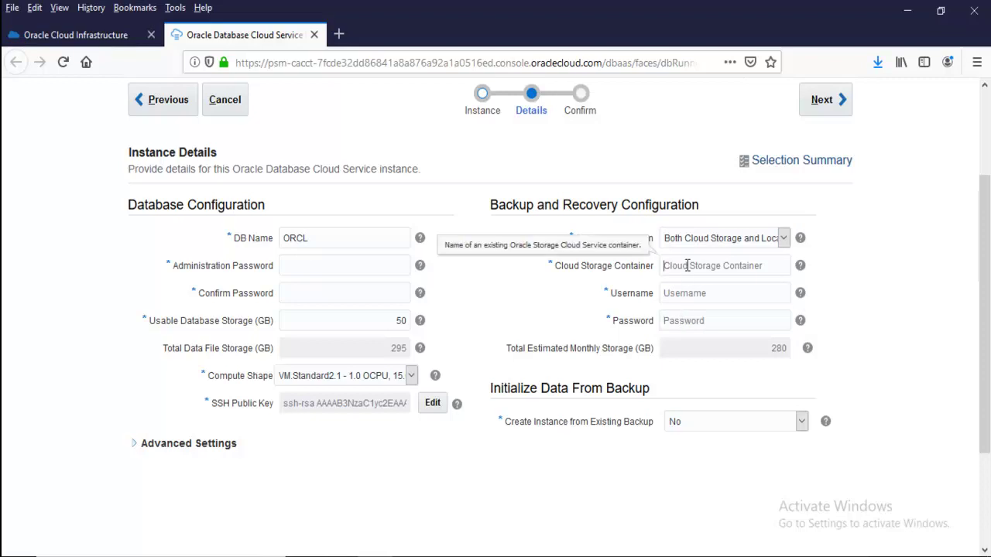
scroll(60, 232, up, 3)
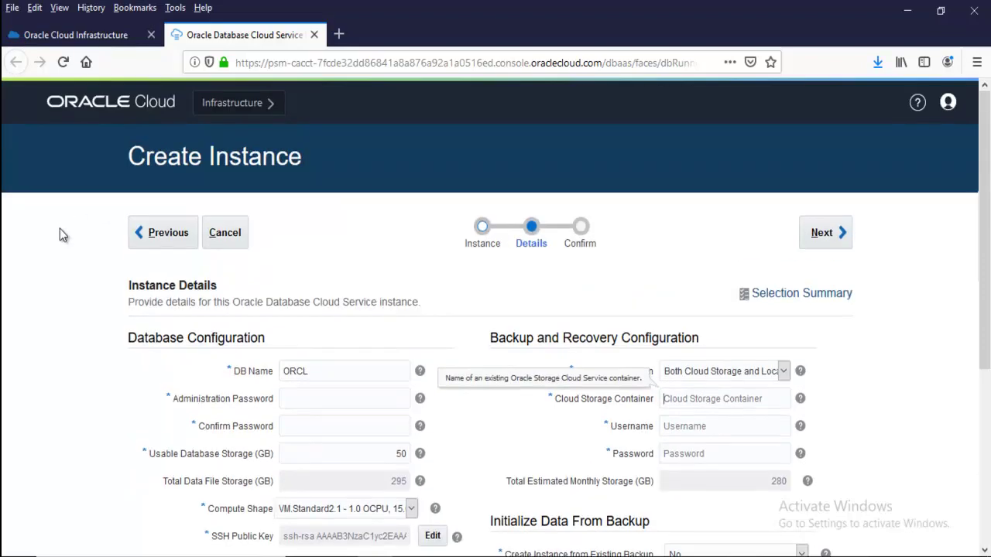
scroll(617, 365, down, 3)
click(700, 236)
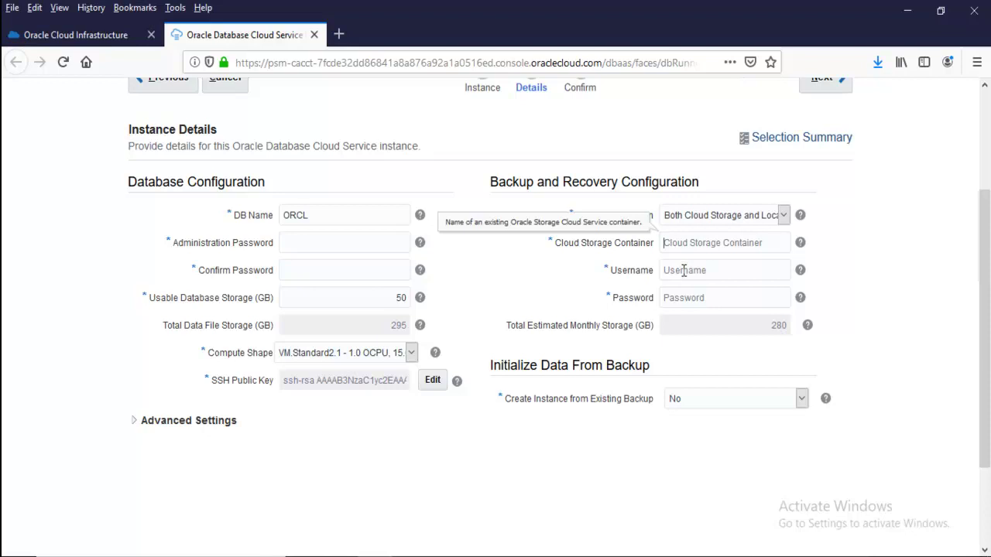
click(692, 276)
click(690, 294)
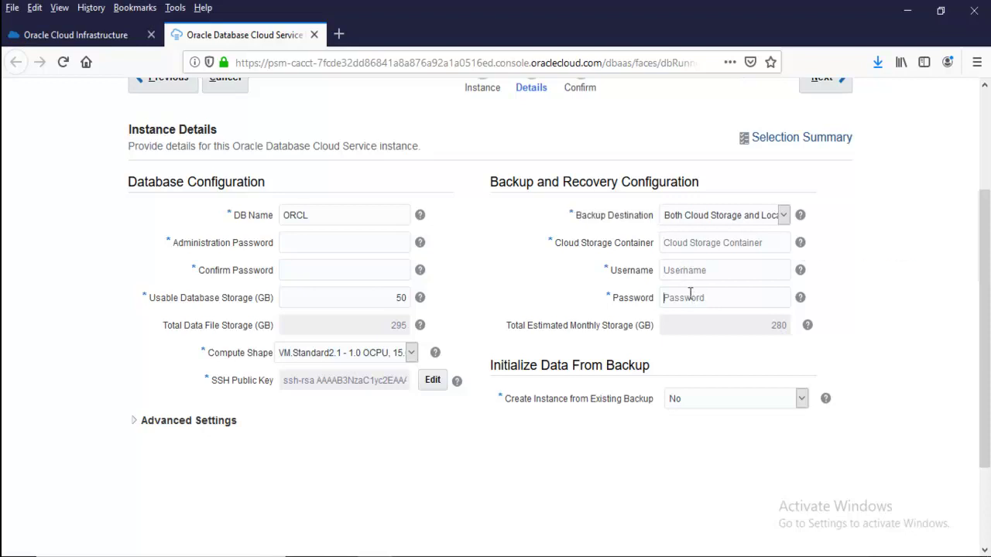
Change the Backup Destination from Cloud Storage Only to None
click(695, 215)
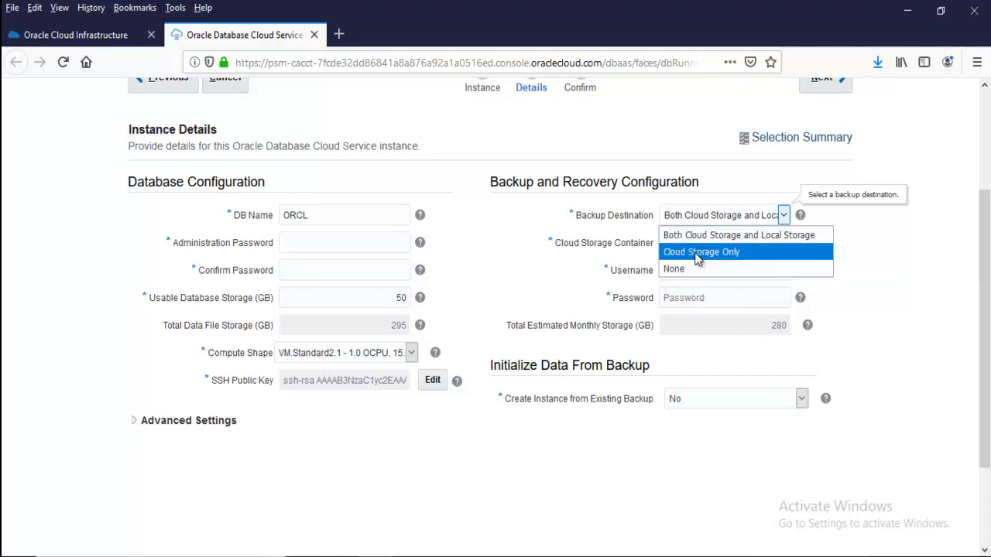
click(696, 252)
click(709, 213)
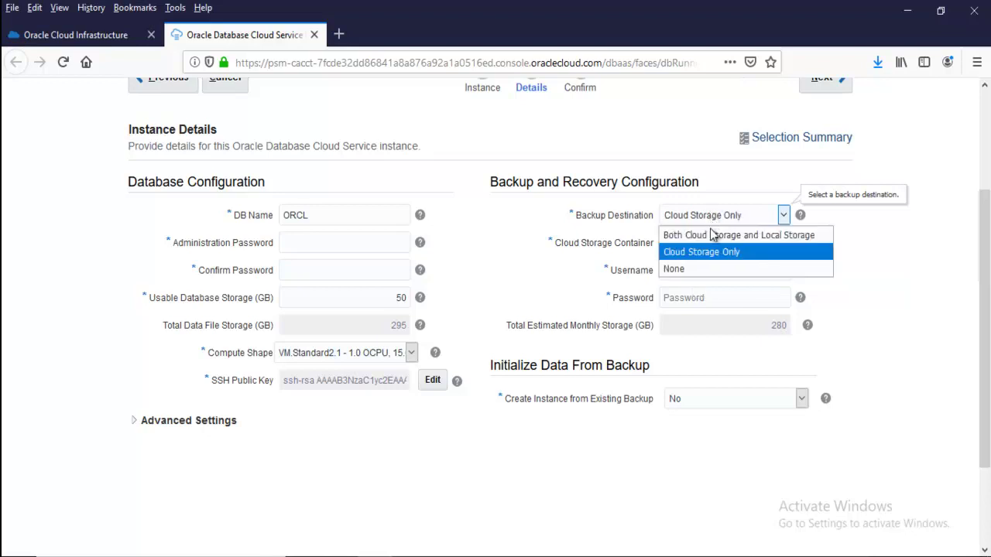
click(699, 269)
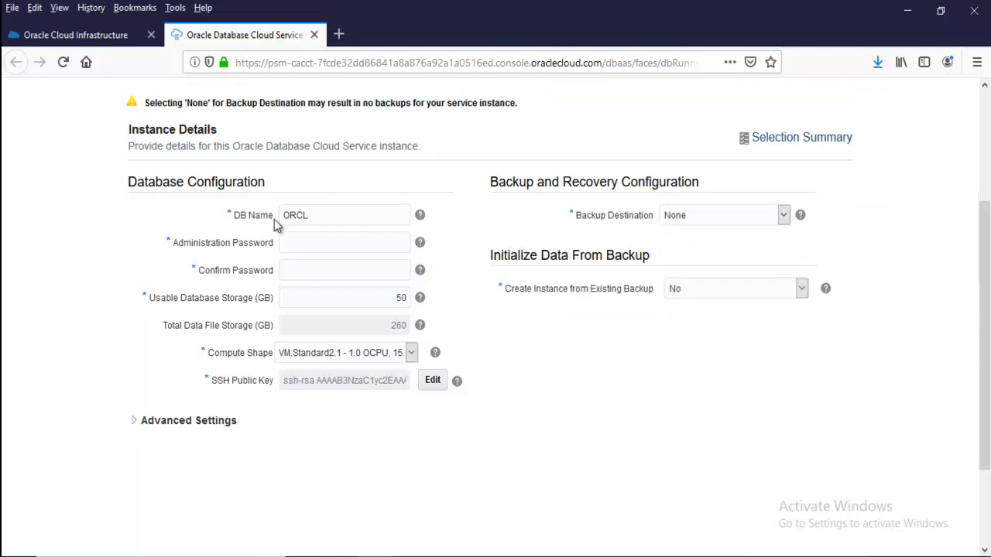
scroll(191, 276, up, 3)
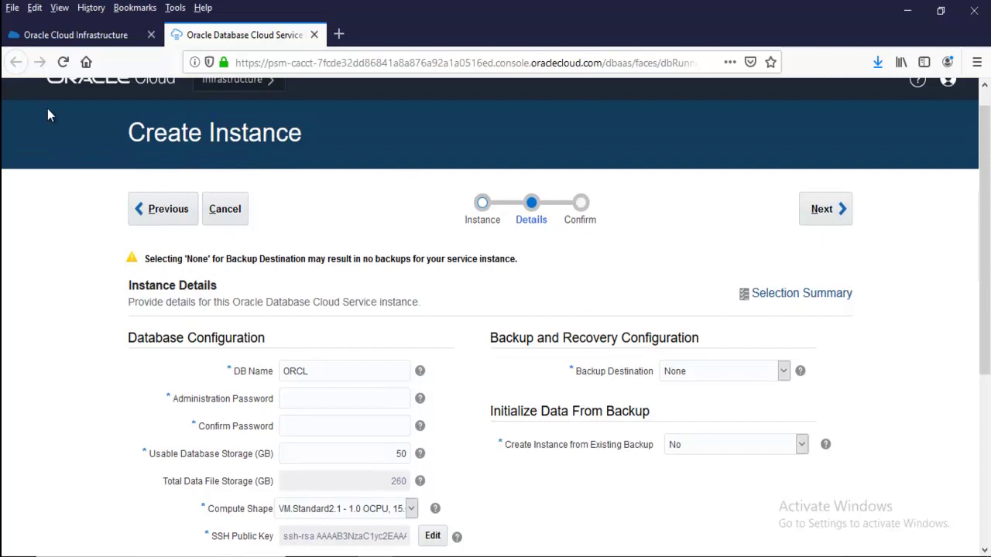
click(114, 35)
scroll(102, 245, up, 8)
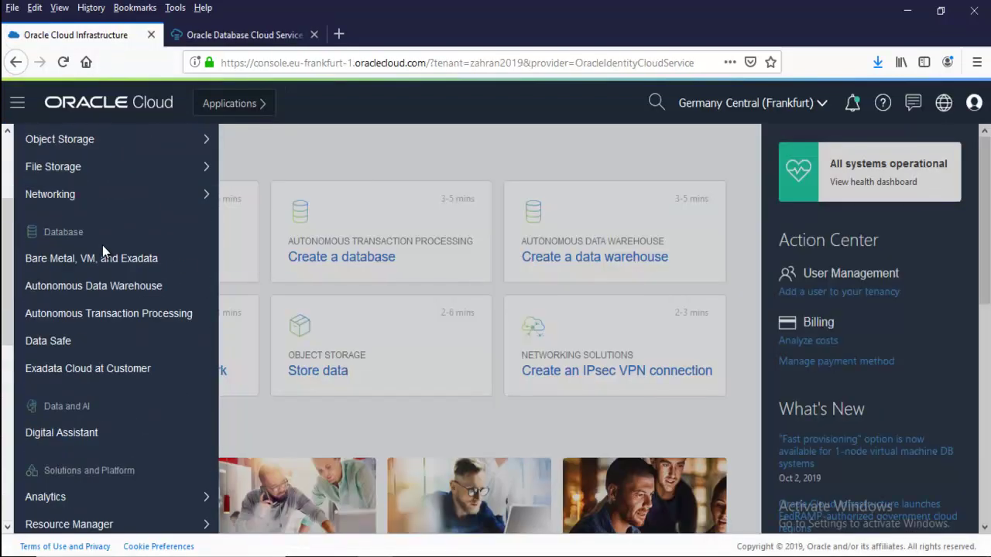
mouse_move(101, 246)
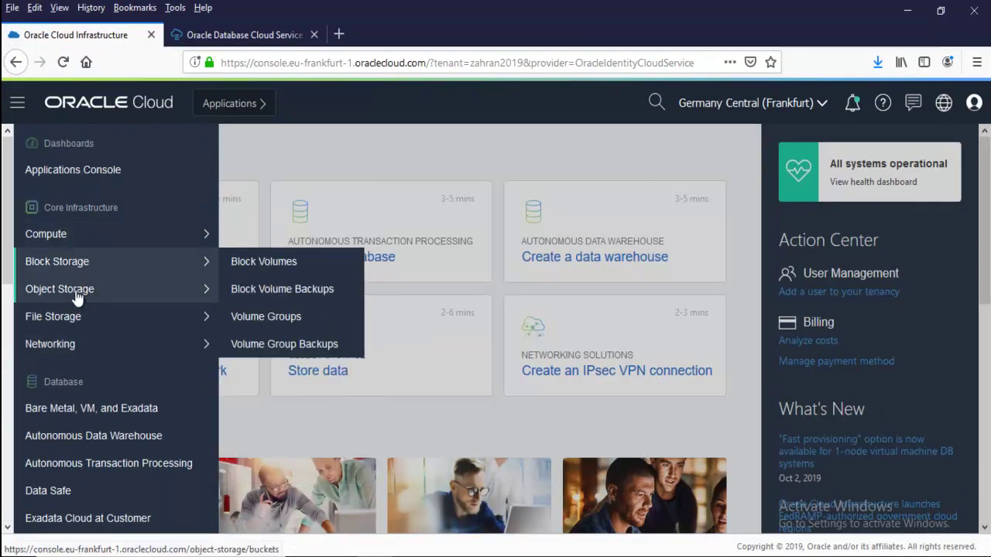
scroll(116, 380, down, 1)
scroll(116, 384, down, 3)
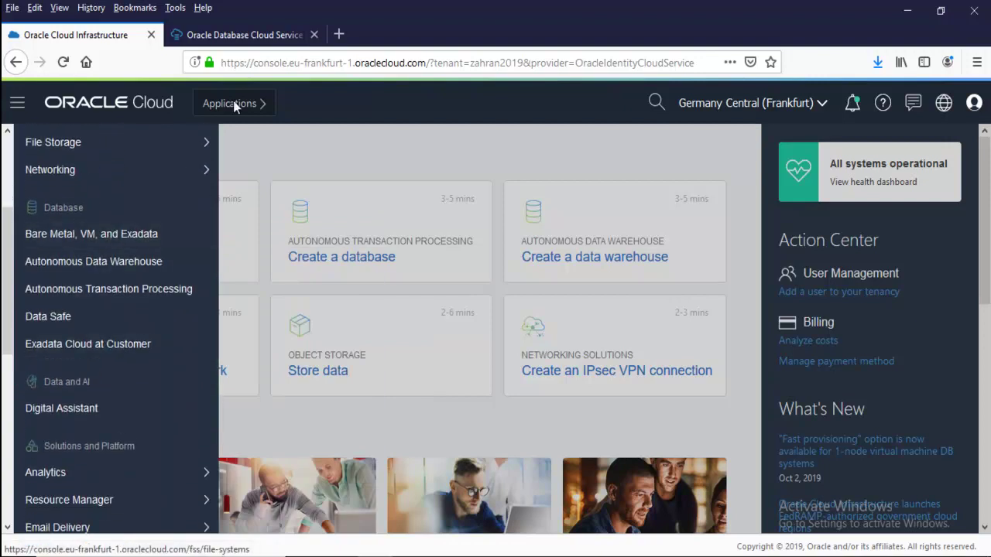
click(211, 39)
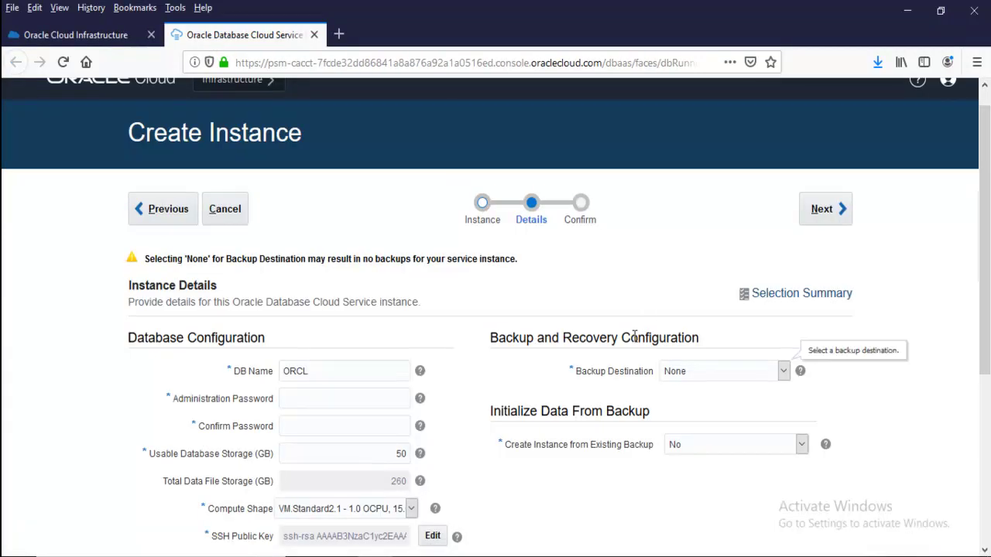
Recheck Backup Destination None and Create Instance from Existing Backup No, then revisit the password fields
click(692, 374)
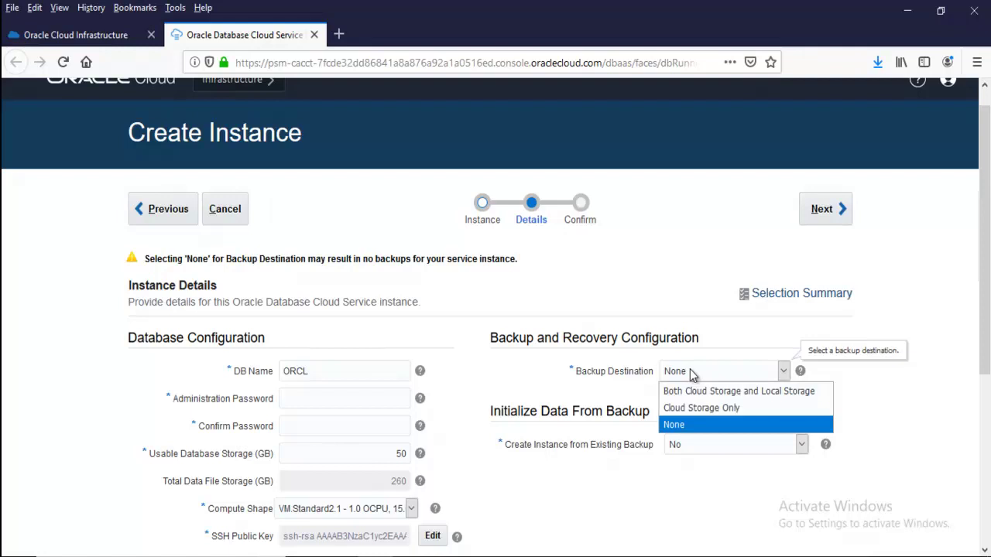
click(596, 274)
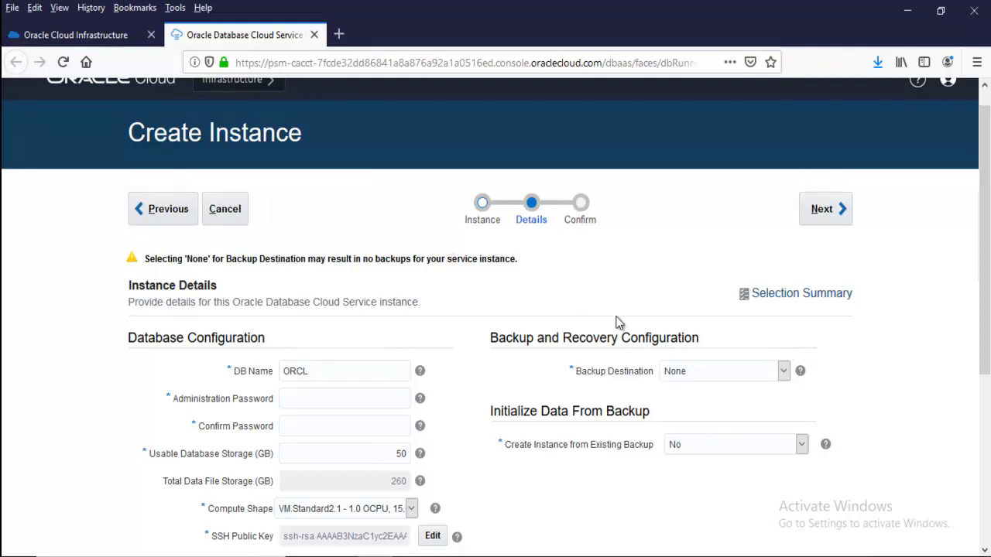
scroll(617, 324, down, 3)
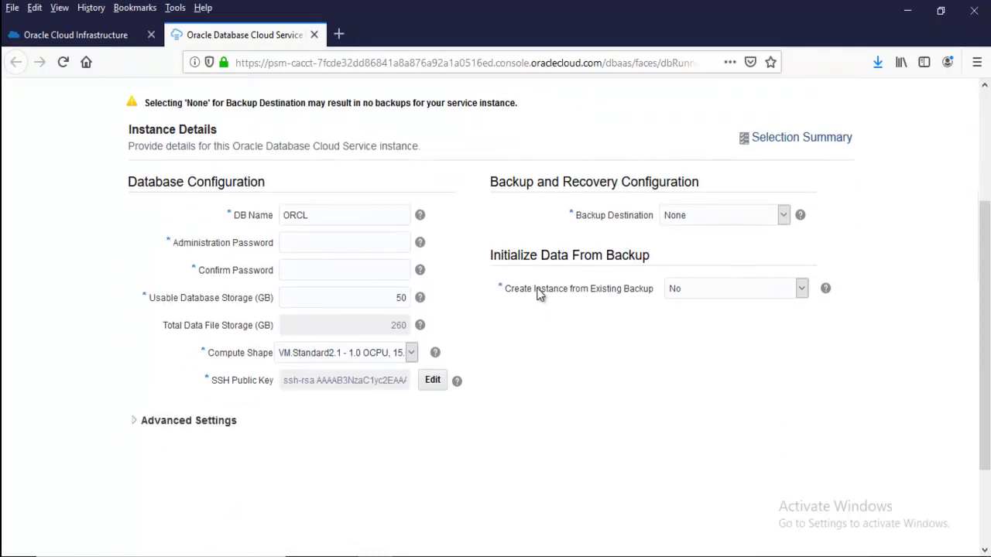
click(668, 289)
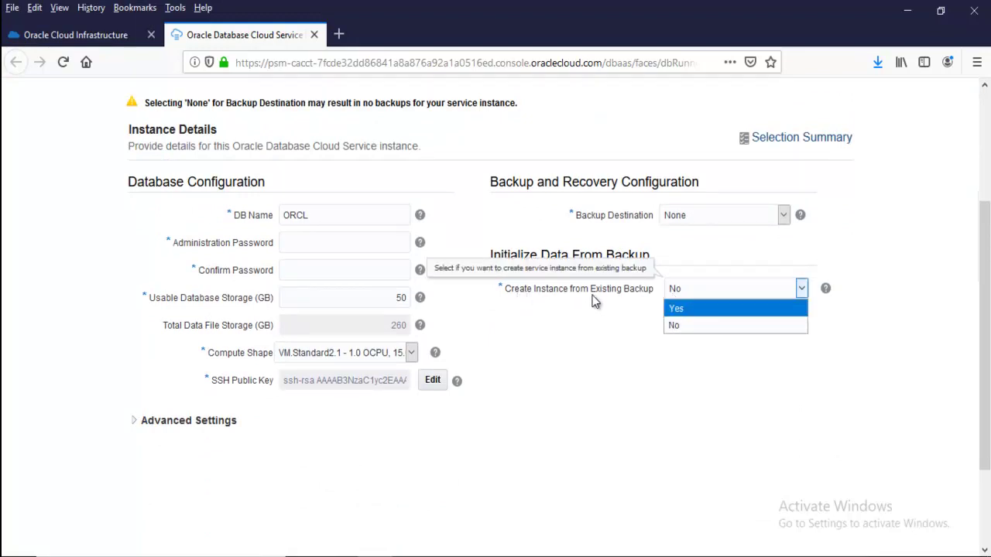
click(670, 328)
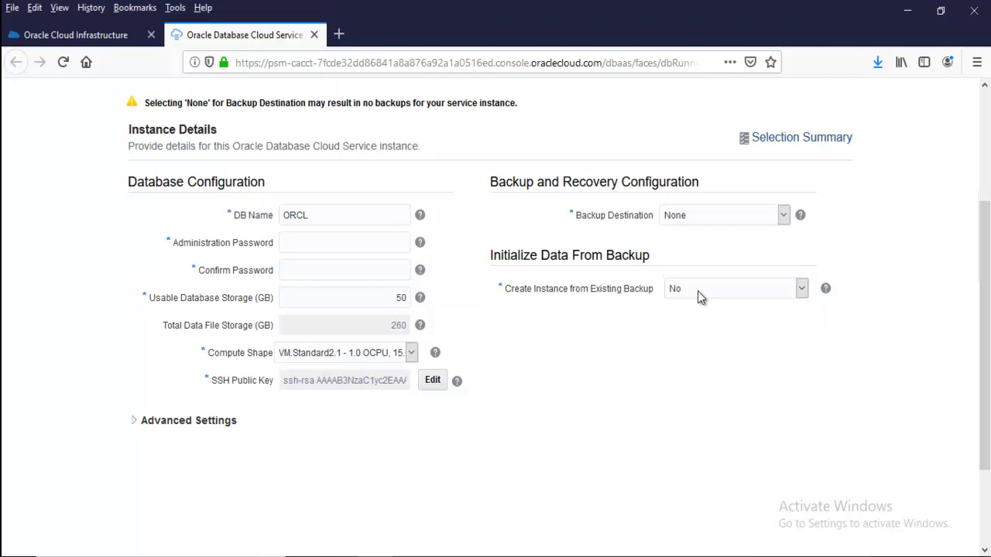
scroll(395, 384, up, 2)
click(310, 400)
click(302, 425)
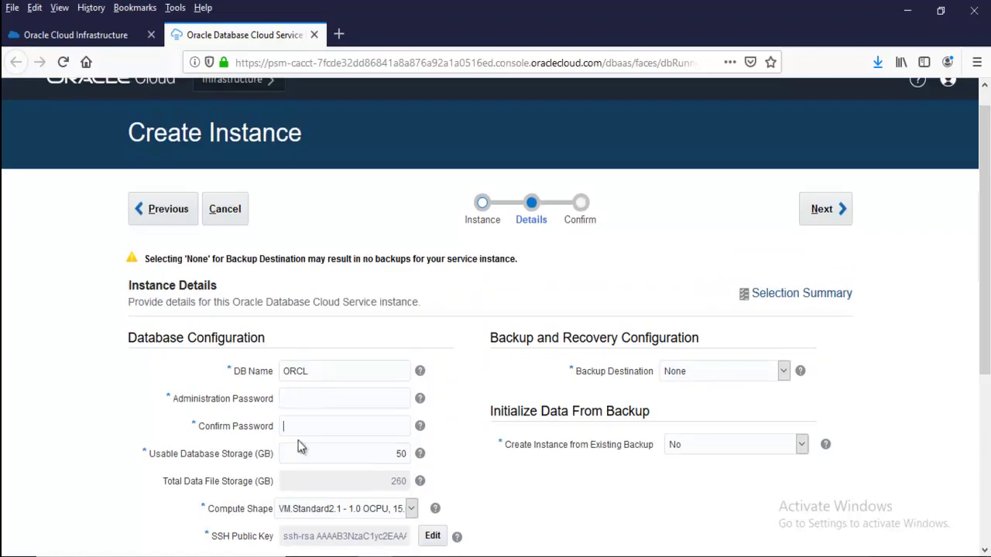
click(324, 400)
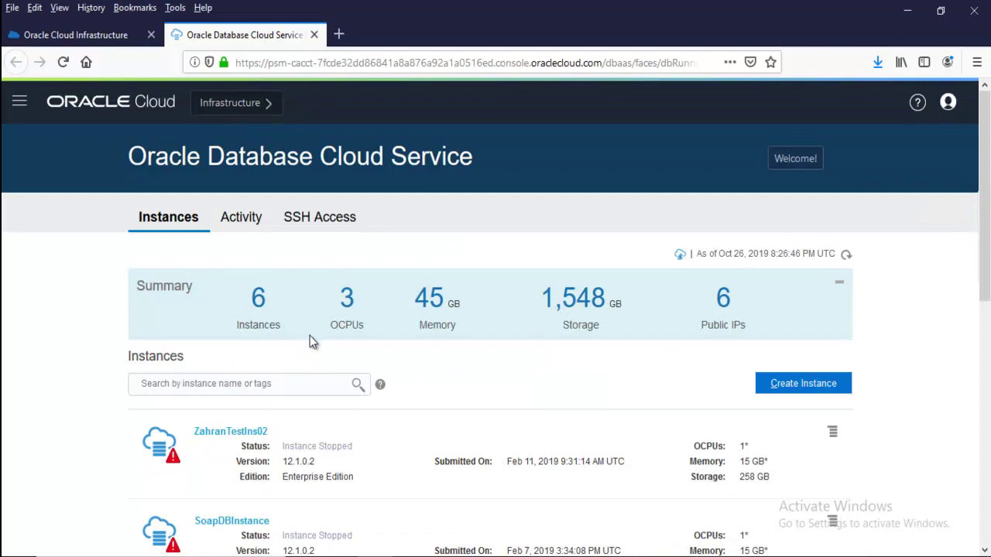
Browse the instances list, opening and dismissing the first stopped instance's action menu
scroll(361, 364, down, 2)
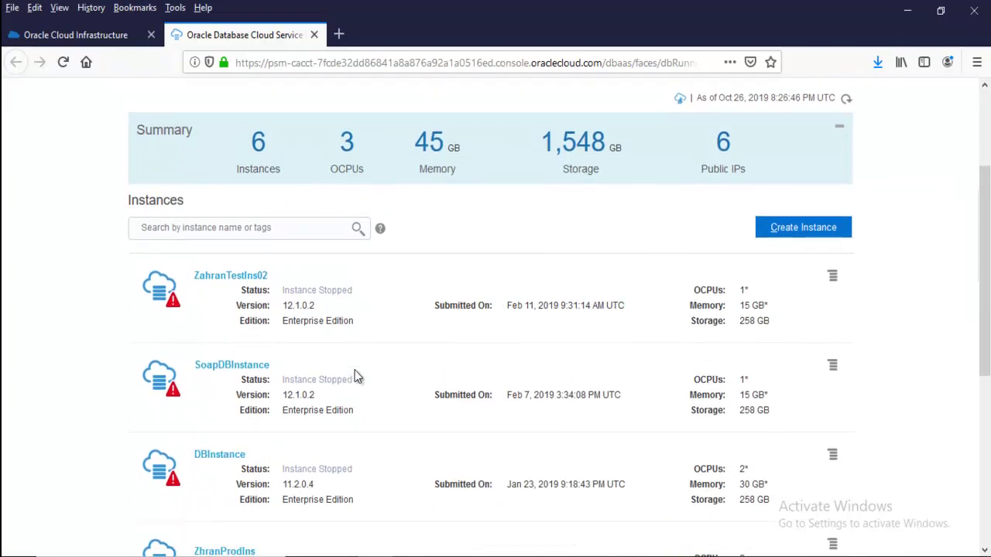
scroll(297, 376, down, 5)
scroll(296, 376, up, 7)
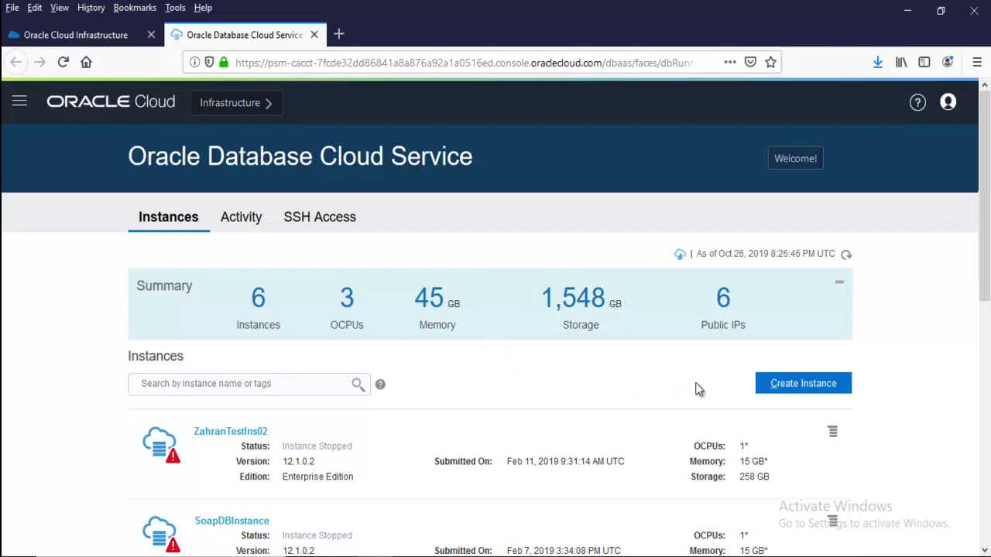
scroll(697, 389, down, 2)
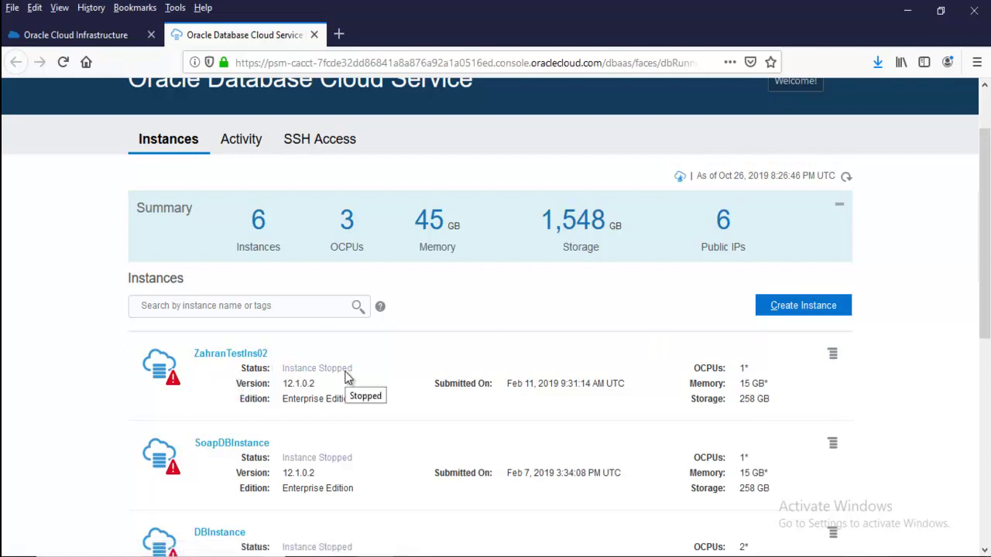
click(833, 353)
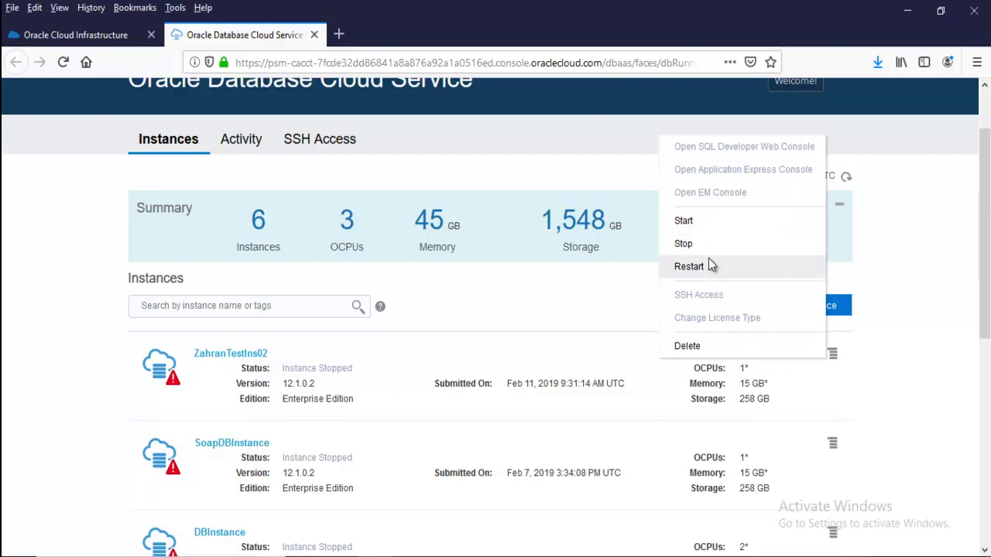
click(538, 301)
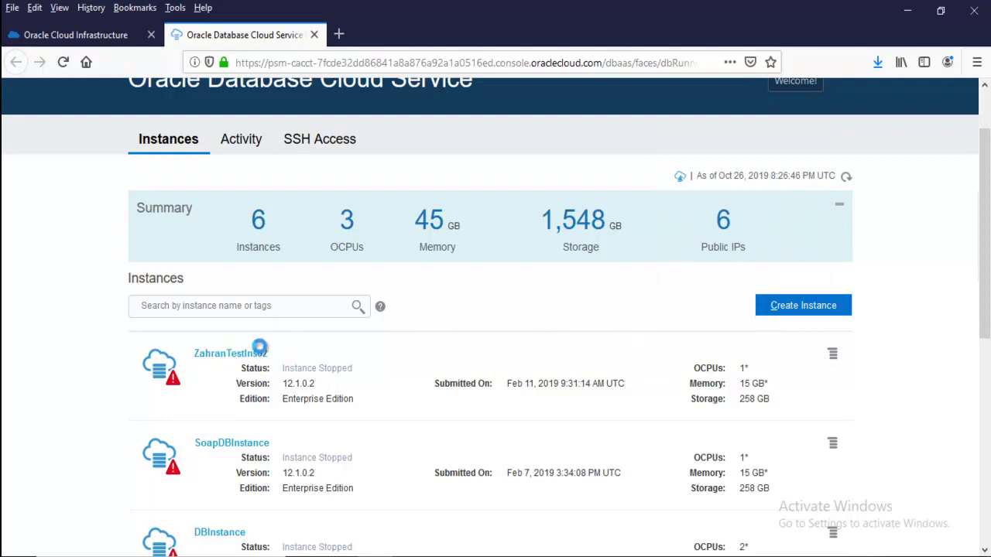
scroll(362, 453, down, 4)
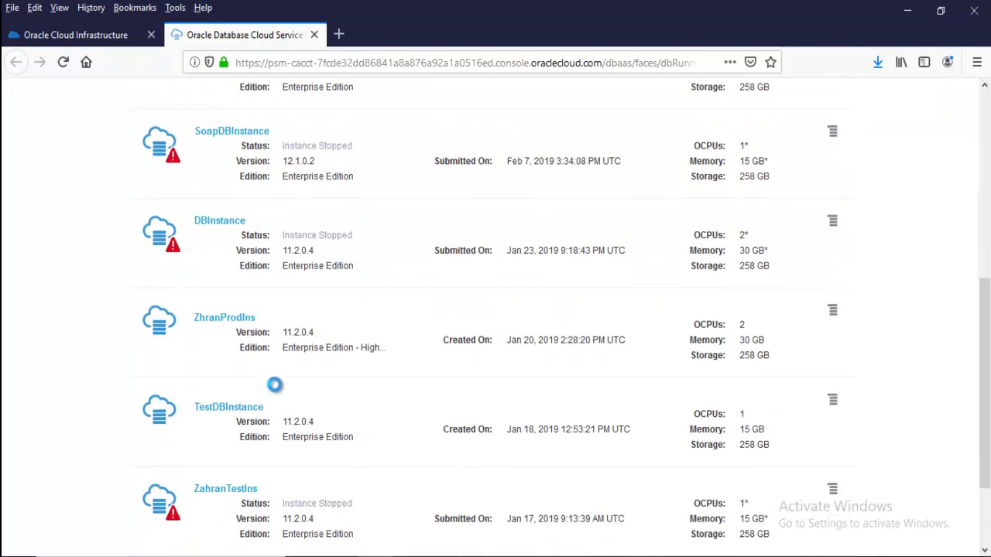
scroll(435, 358, up, 4)
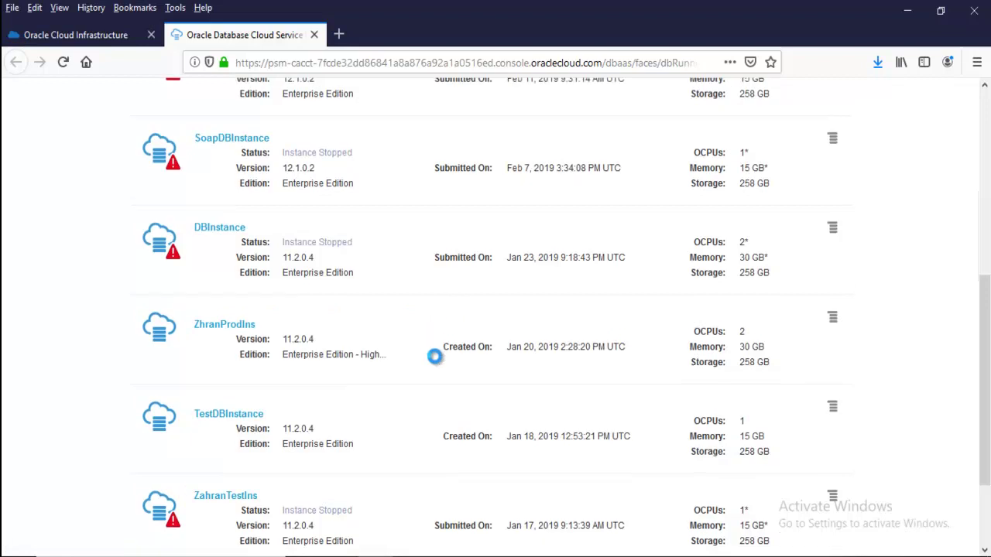
scroll(623, 294, up, 2)
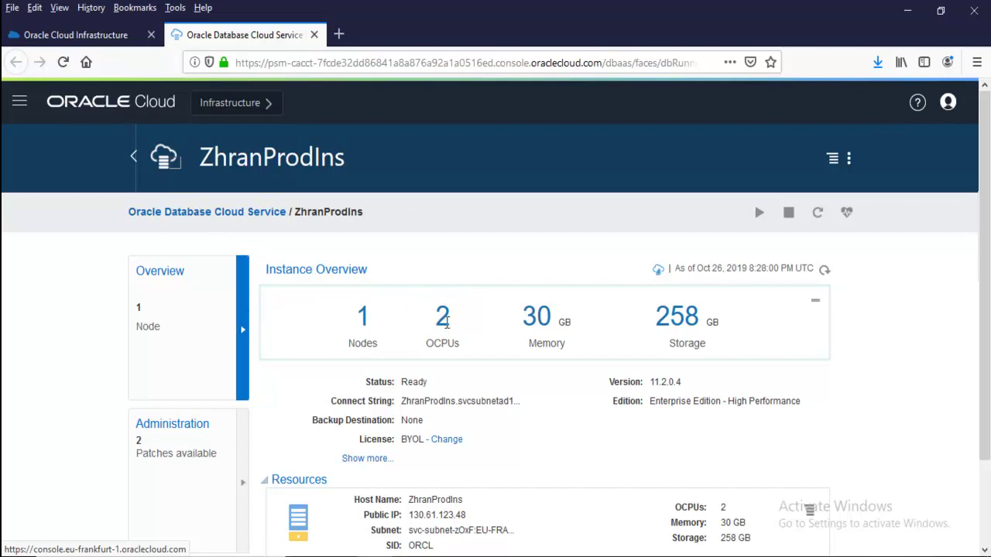
Review the ZhranProdIns instance actions menu and close it without choosing an action
click(833, 161)
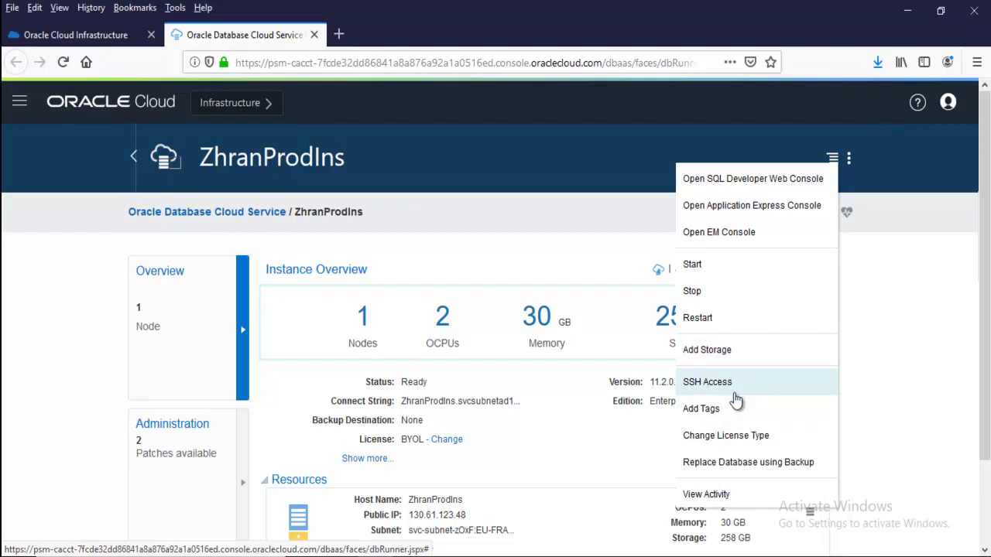
click(735, 391)
scroll(859, 387, down, 2)
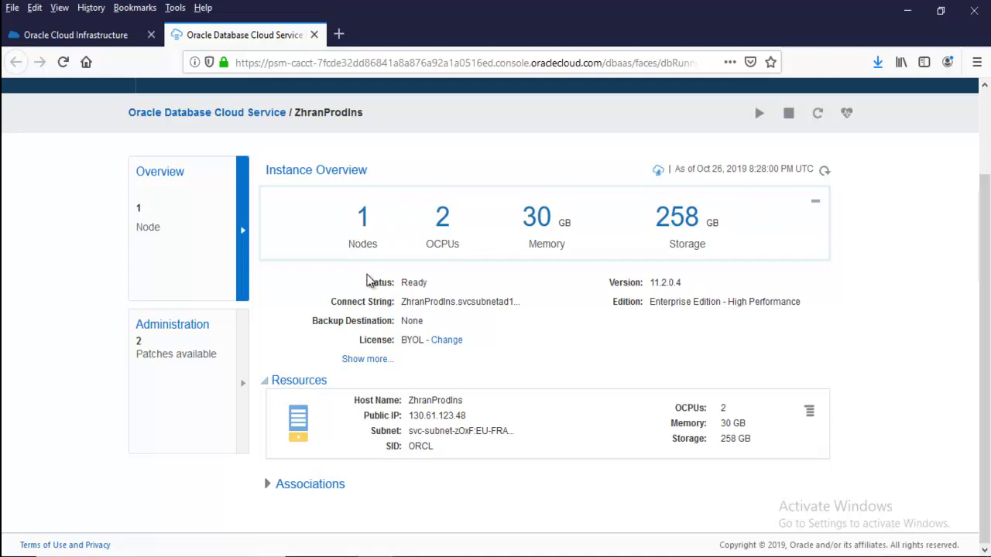
Inspect the compute node's host name and public IP, then review its actions menu
drag(464, 400, 431, 401)
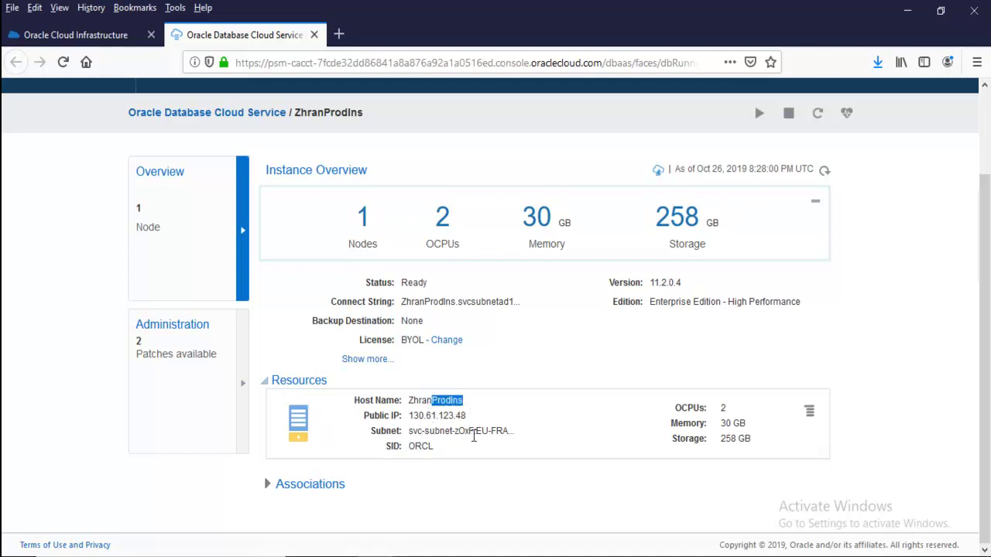
drag(467, 416, 393, 417)
click(378, 419)
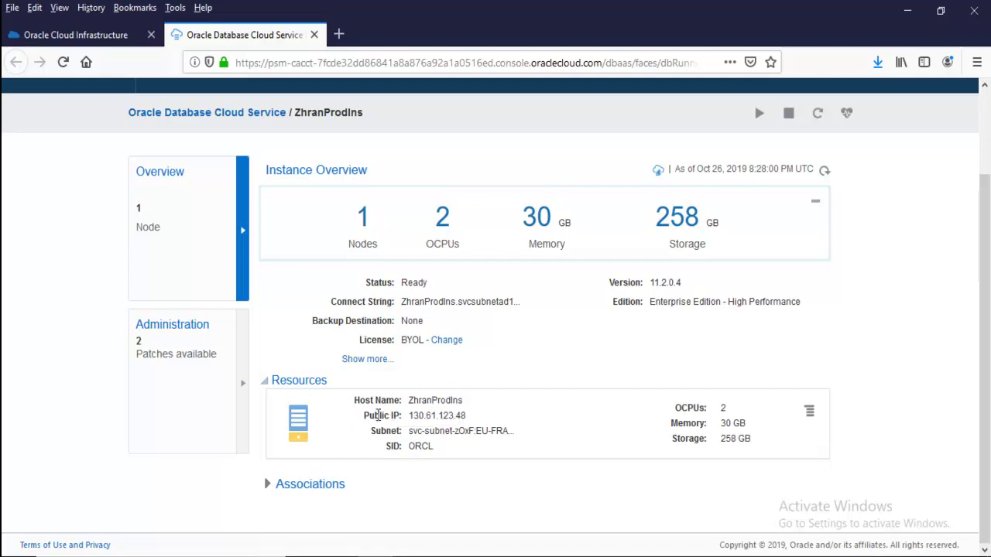
click(810, 415)
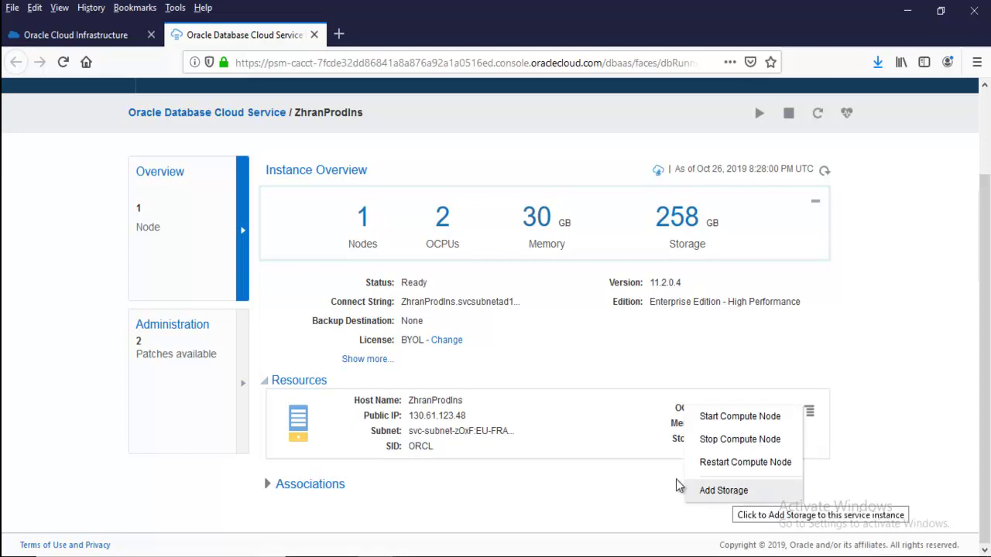
click(878, 292)
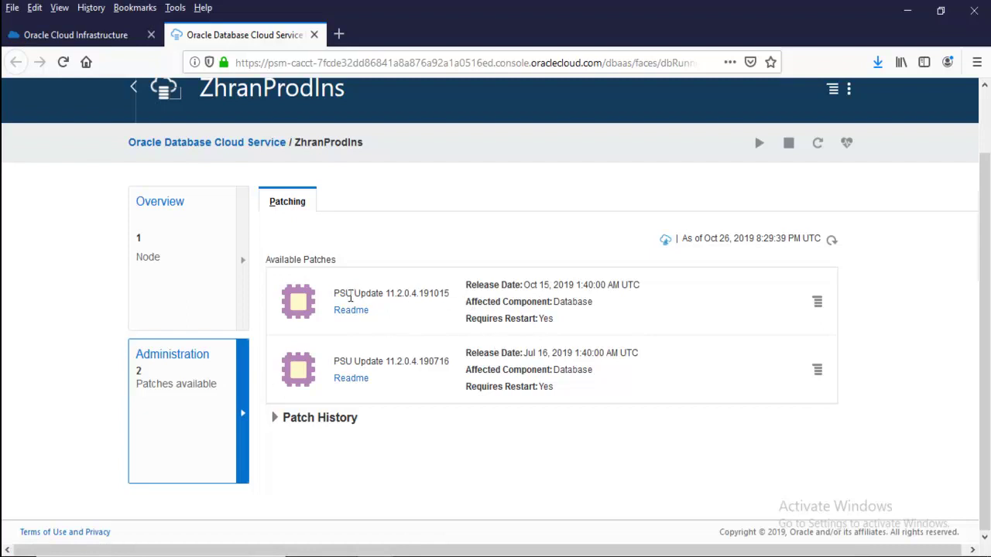
Check the Precheck and Patch options for PSU 11.2.0.4.191015, then return to the instance overview
click(815, 305)
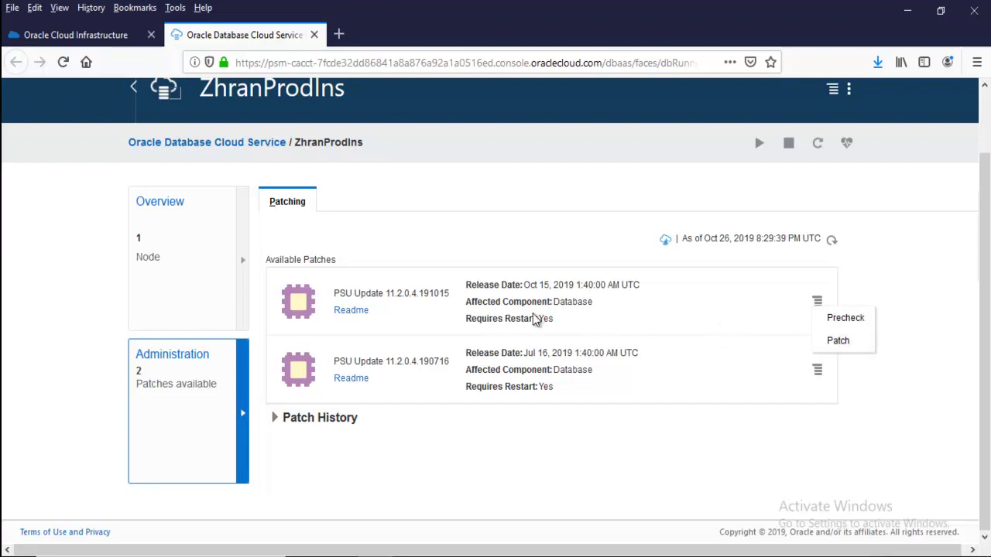
click(178, 269)
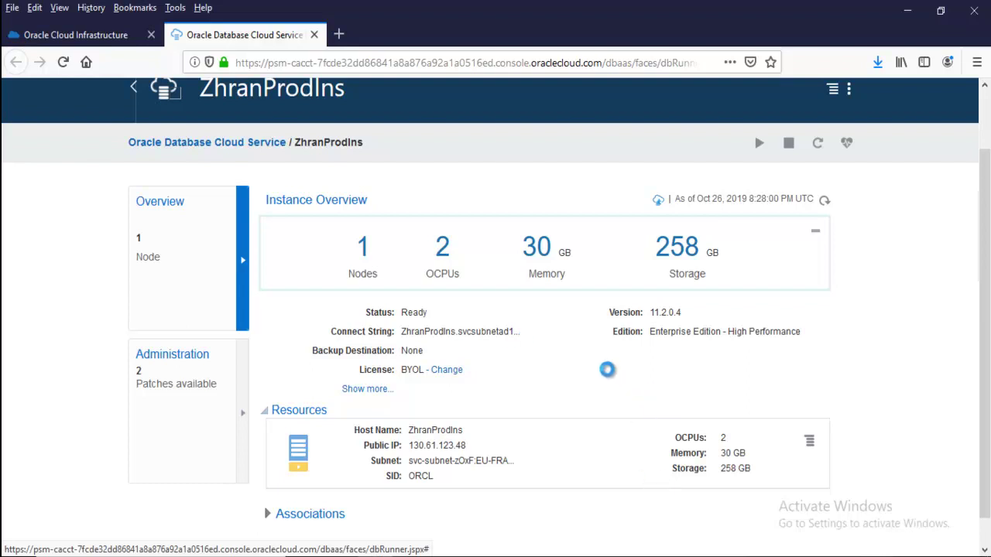
Check the public IP and select service name ORCL.svcsubnetad1.svcvcn.oraclevcn.com from the connect string
scroll(608, 369, down, 1)
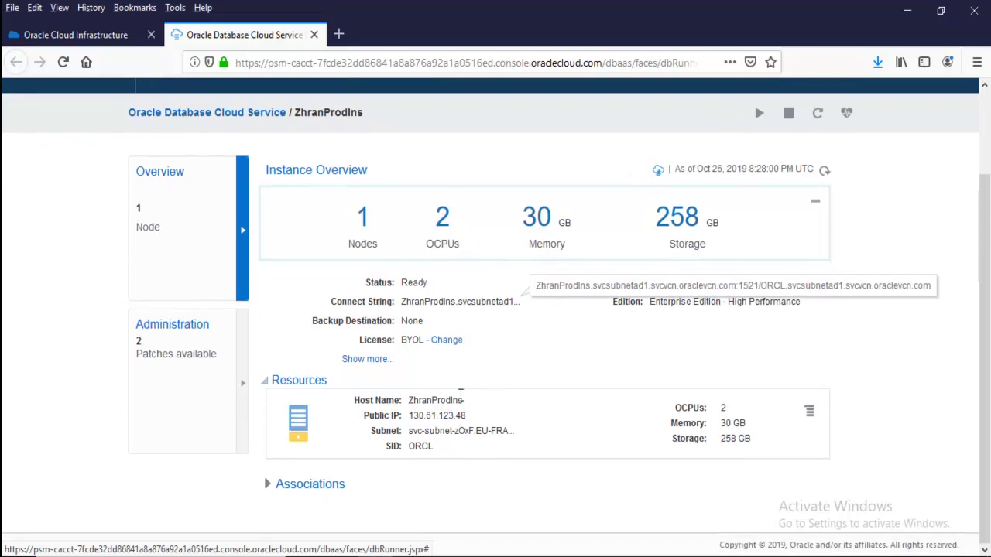
drag(467, 415, 399, 426)
drag(465, 416, 408, 415)
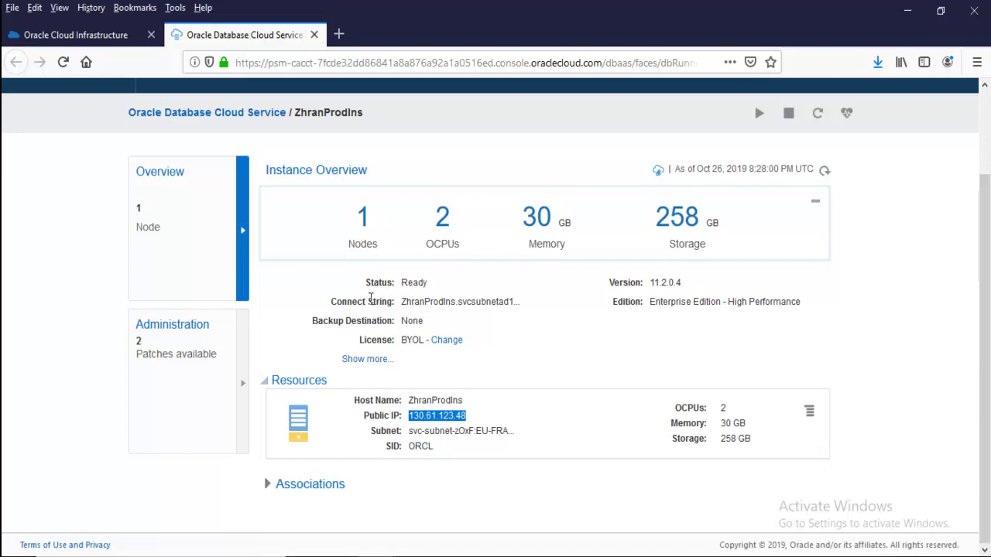
click(443, 303)
drag(432, 448, 415, 447)
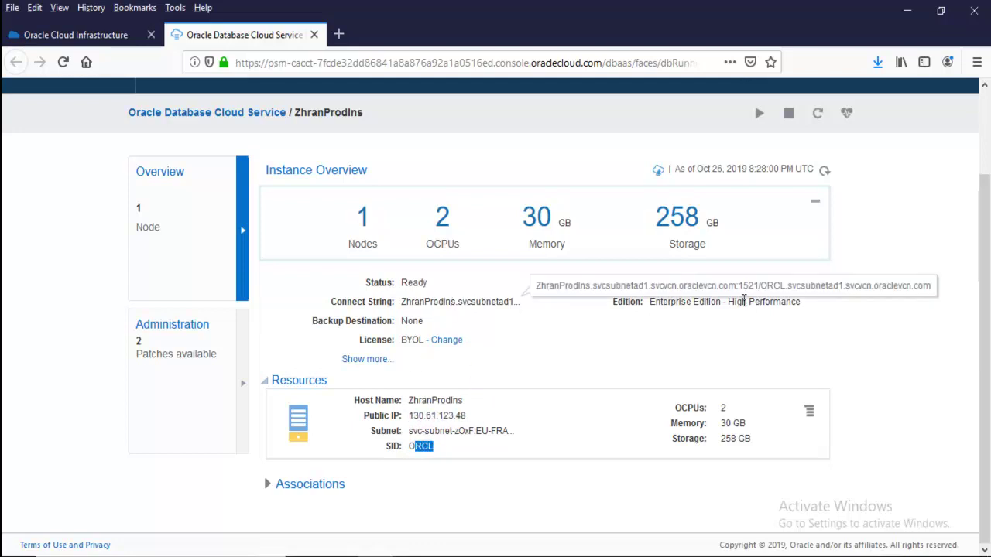
drag(762, 285, 937, 291)
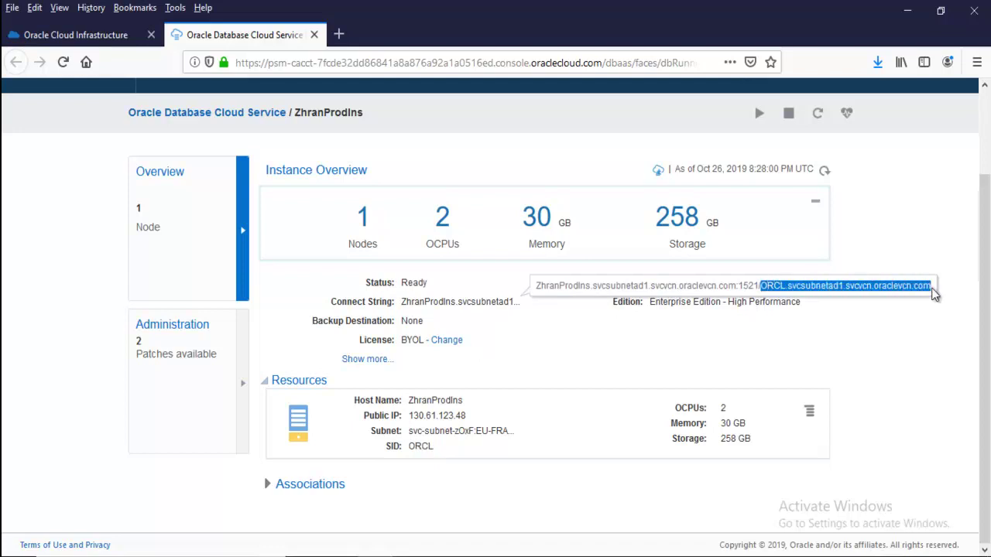
drag(764, 288, 935, 294)
drag(758, 287, 938, 291)
key(ctrl+c)
In SQL Developer, start a new connection named cloud for user sys with its password
click(613, 555)
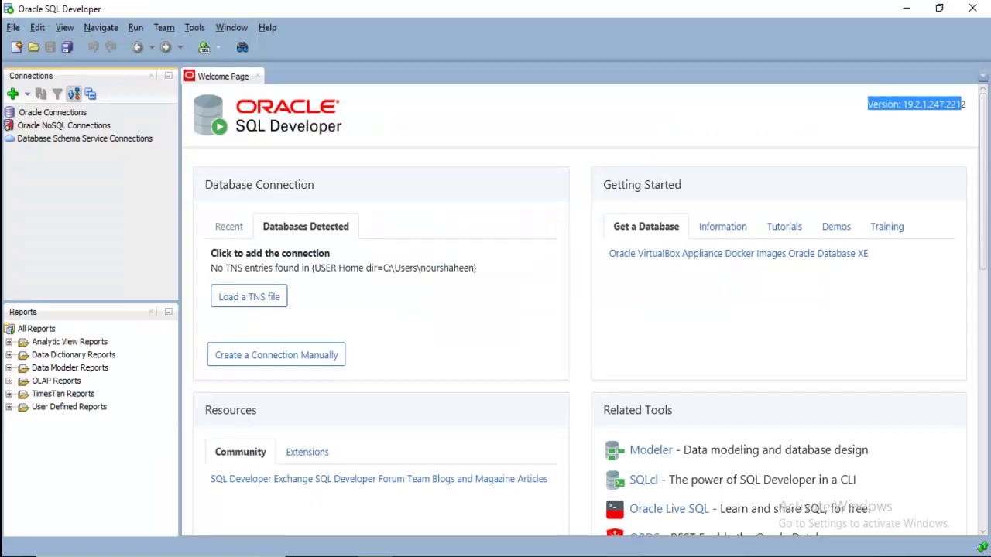
click(12, 93)
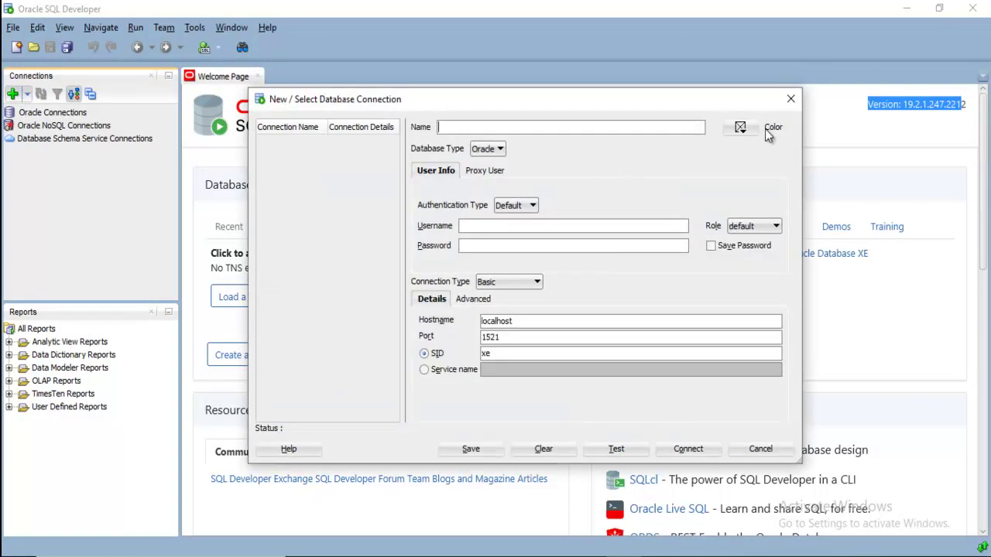
click(495, 129)
click(495, 247)
text(sys)
Set the role to SYSDBA and connect by service name ORCL.svcsubnetad1.svcvcn.oraclevcn.com
click(517, 283)
click(503, 294)
click(745, 226)
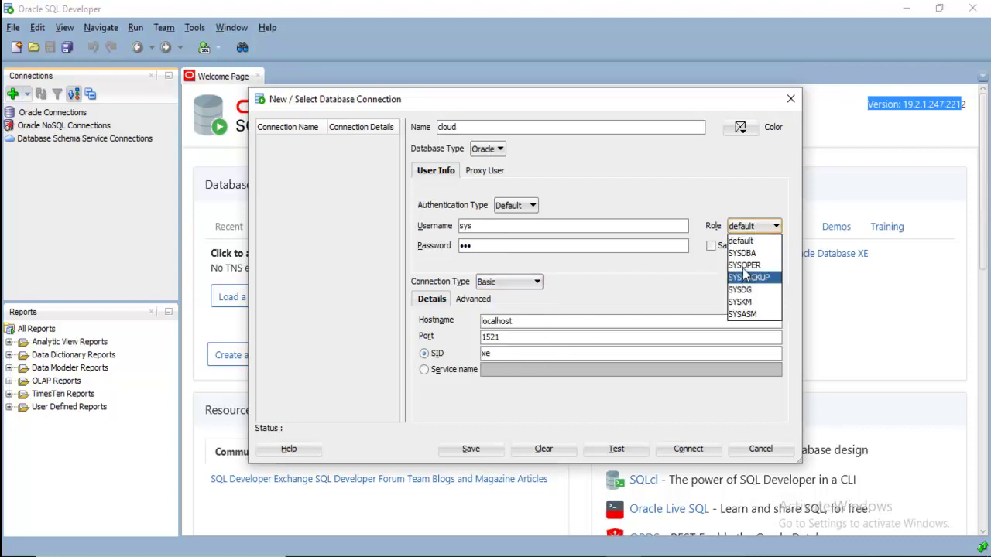
click(743, 253)
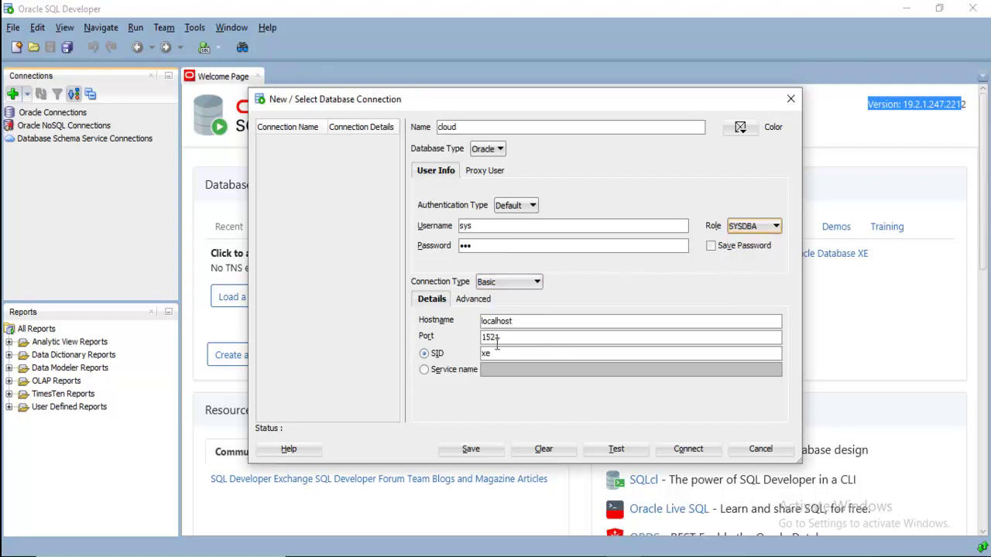
drag(515, 321, 464, 320)
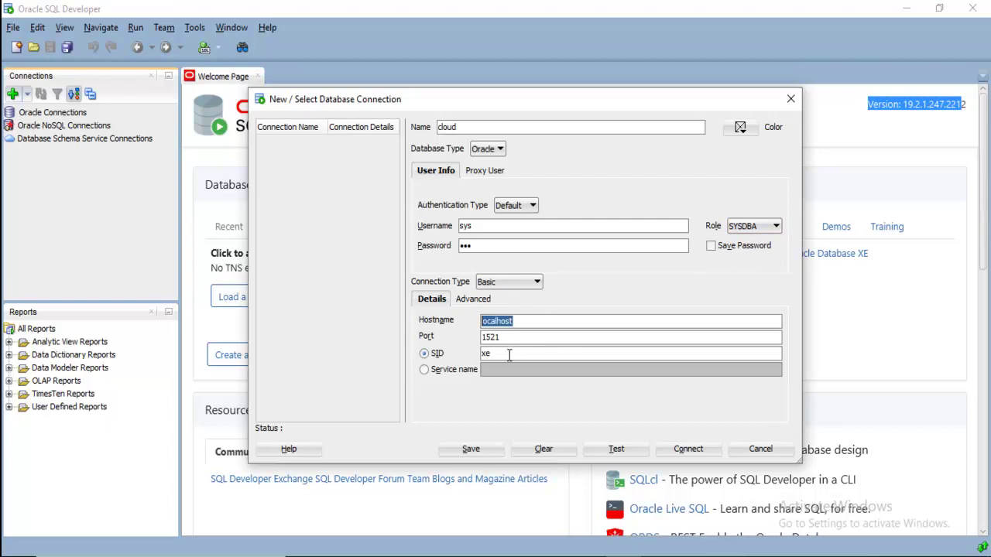
click(425, 369)
click(525, 370)
key(ctrl+v)
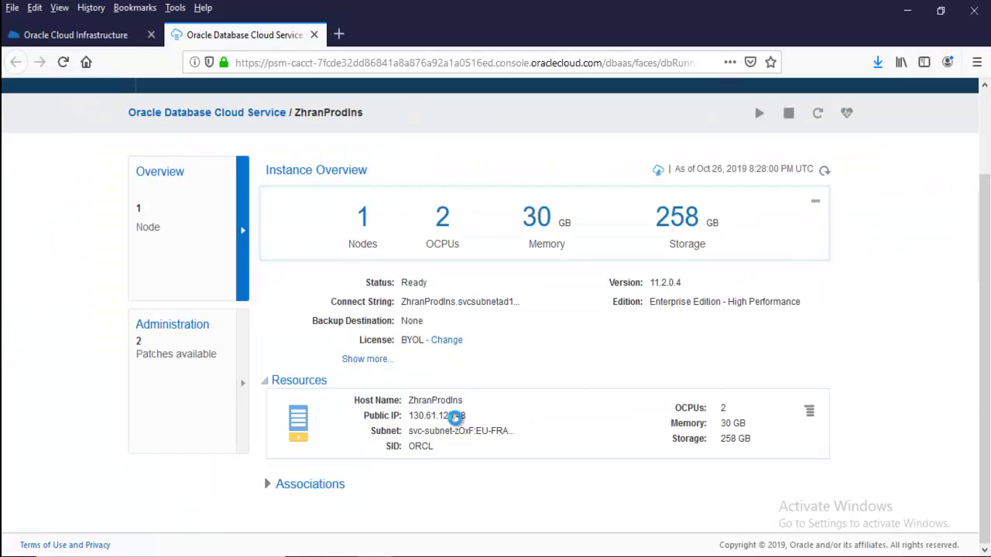
Replace the localhost hostname with the instance's public IP 130.61.123.48
drag(467, 418, 415, 423)
key(ctrl+c)
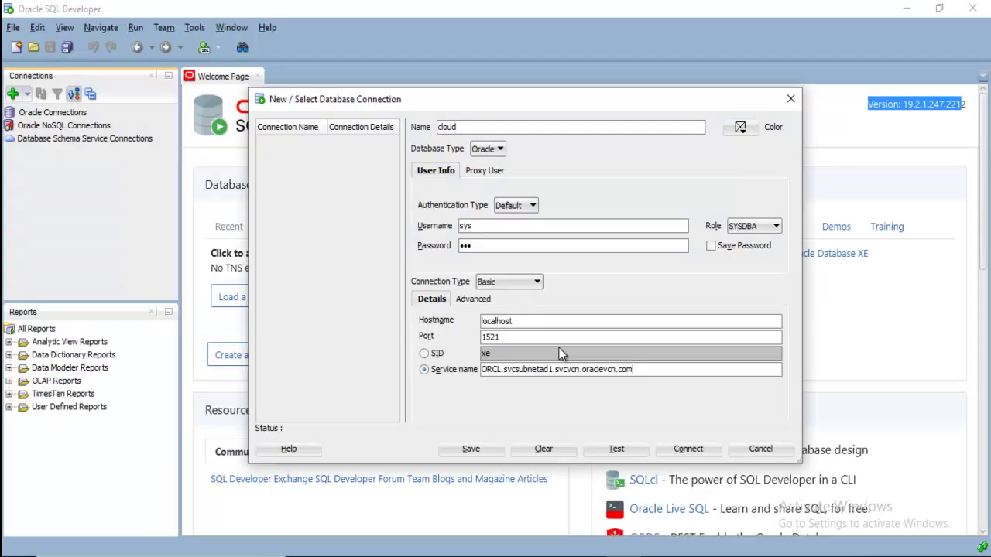
click(521, 320)
double_click(522, 319)
key(ctrl+v)
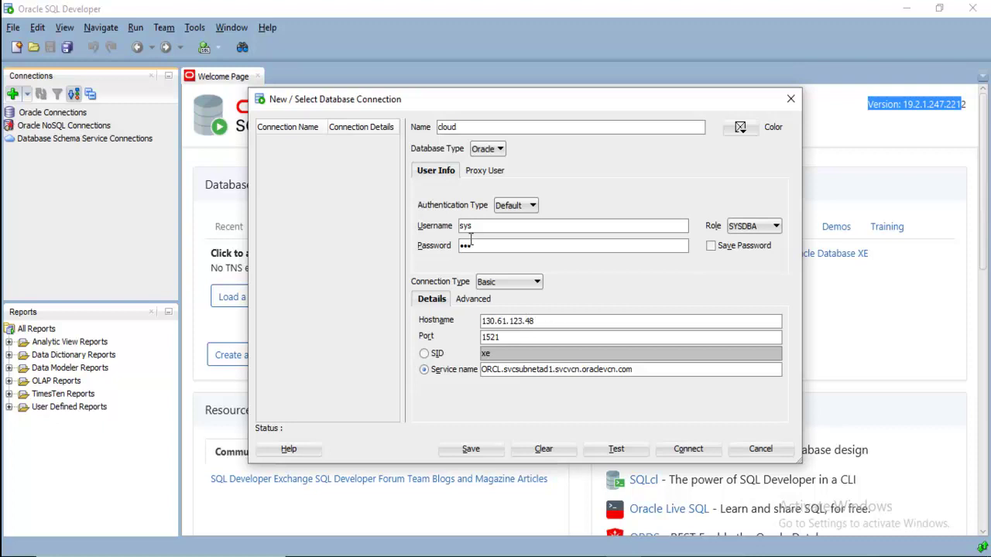
Retype the connection password and test the cloud connection
click(476, 249)
double_click(476, 249)
text(oracle)
click(616, 449)
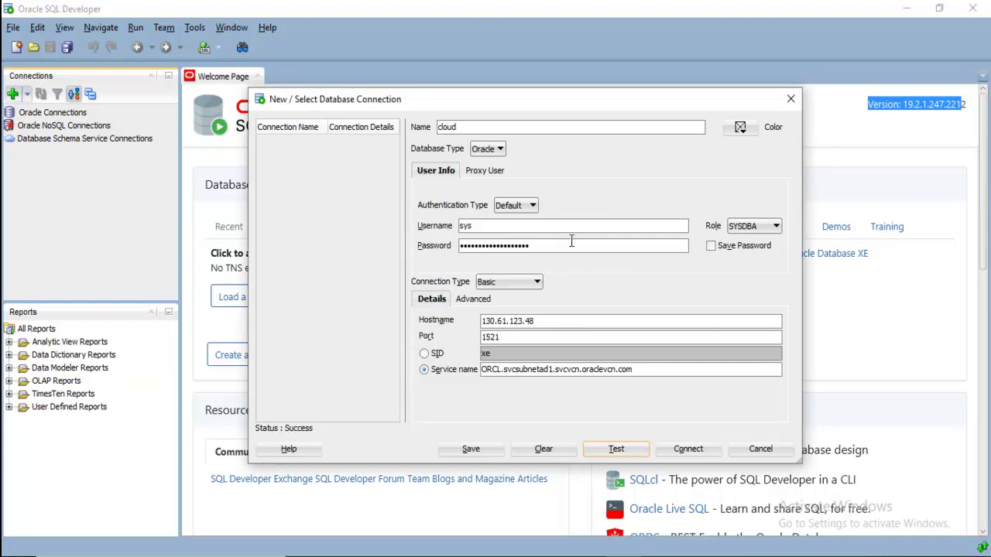
Recheck the public IP in the browser and the sys username in the dialog
key(alt+Tab)
drag(362, 418, 515, 417)
drag(495, 227, 410, 229)
Discard the cloud connection and show the empty Bare Metal, VM, and Exadata DB Systems list
click(769, 451)
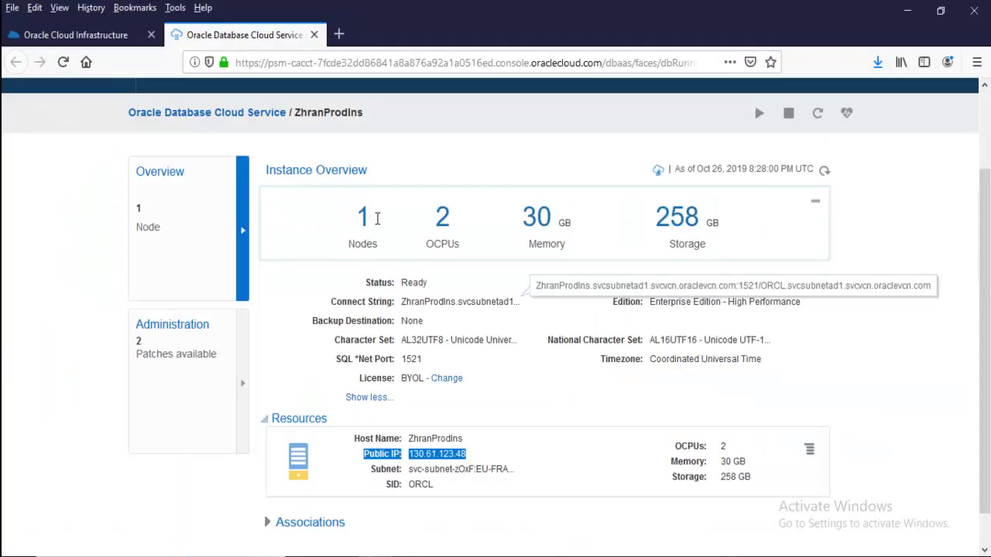
click(69, 35)
scroll(118, 279, up, 3)
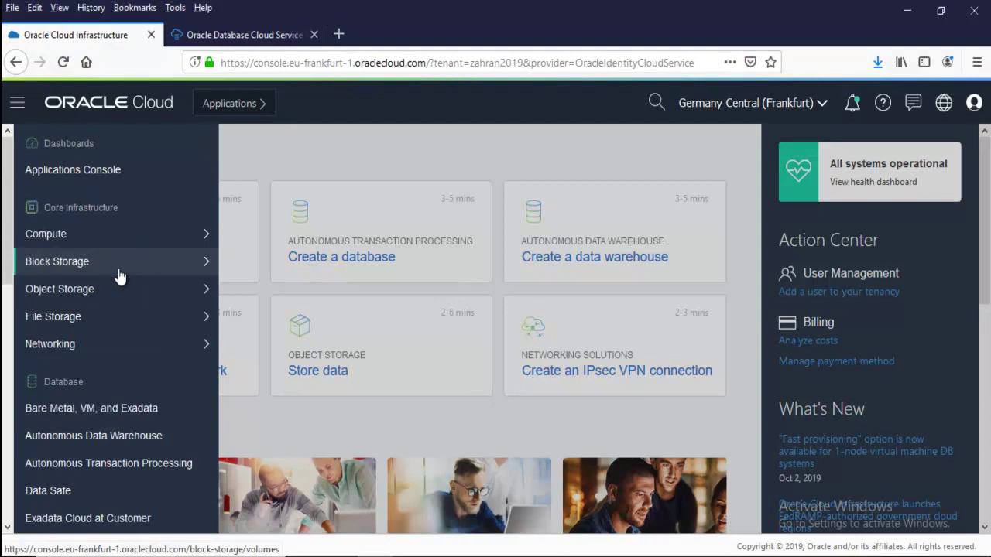
scroll(122, 366, down, 3)
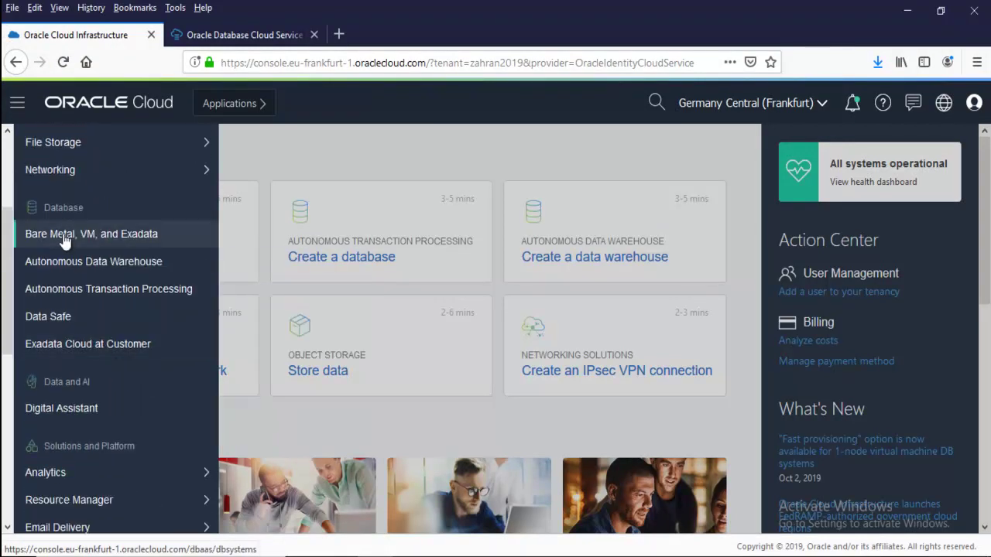
click(66, 240)
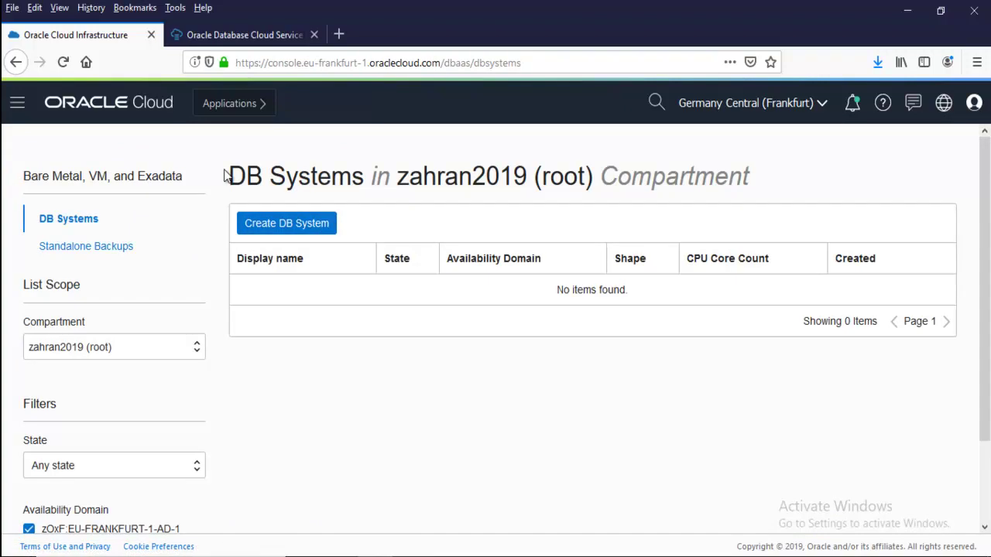
click(226, 35)
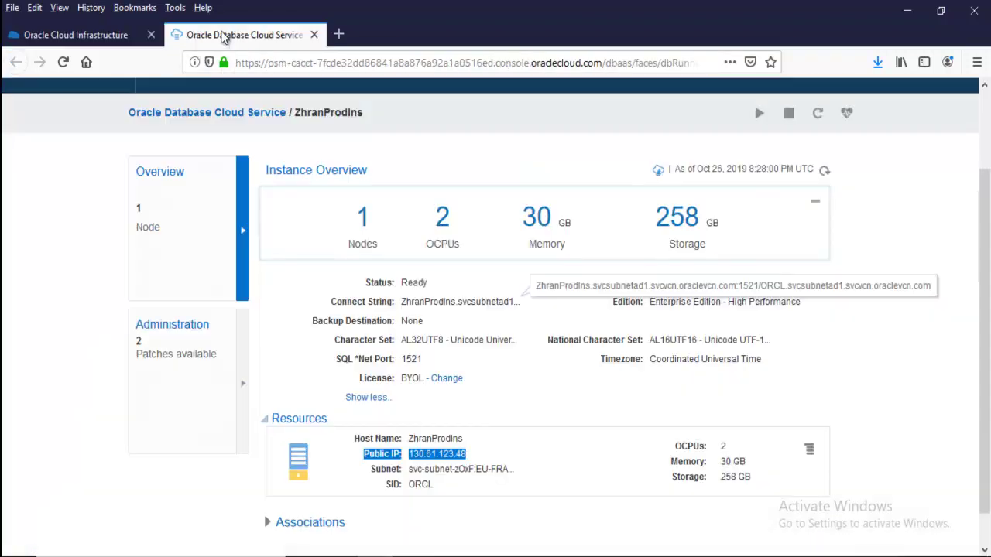
scroll(418, 186, up, 3)
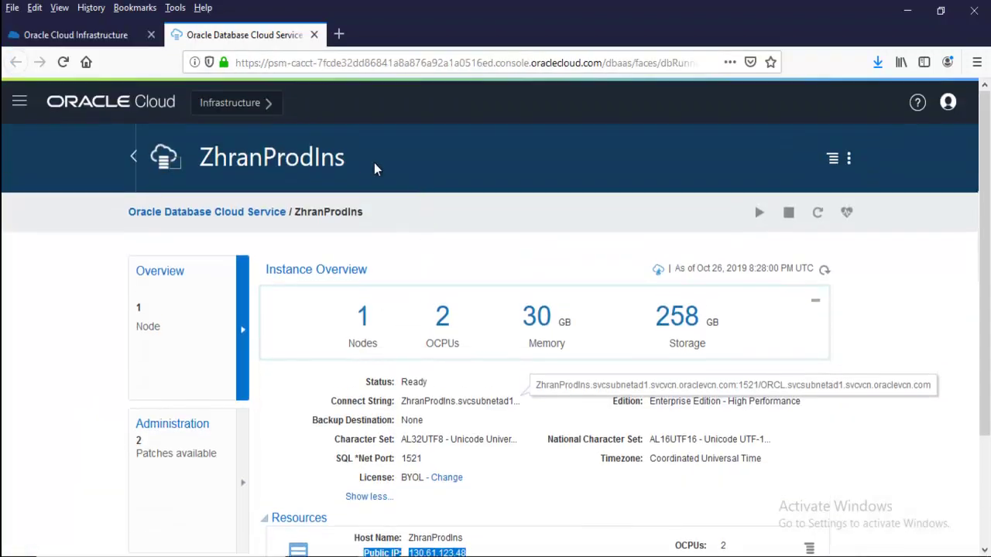
click(109, 36)
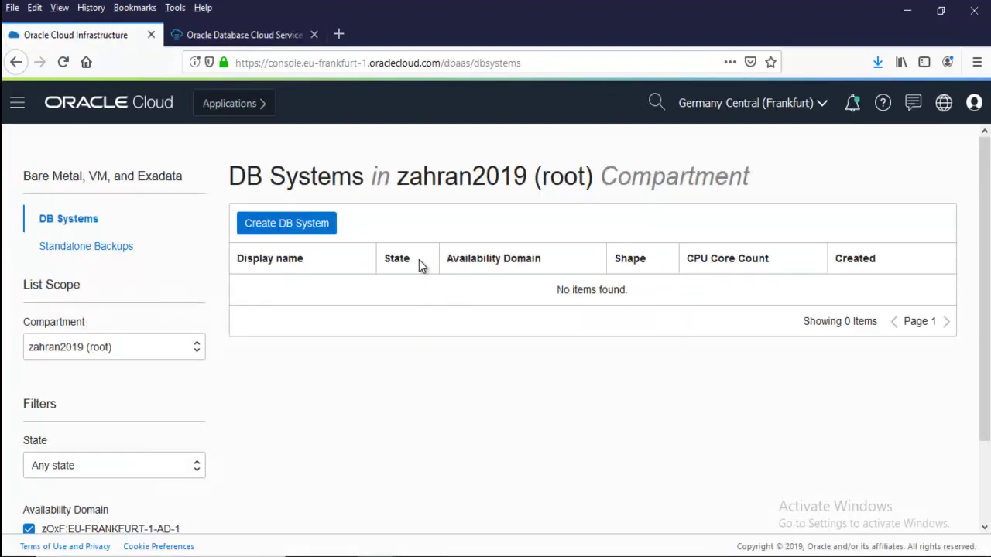
click(281, 231)
click(291, 264)
click(257, 251)
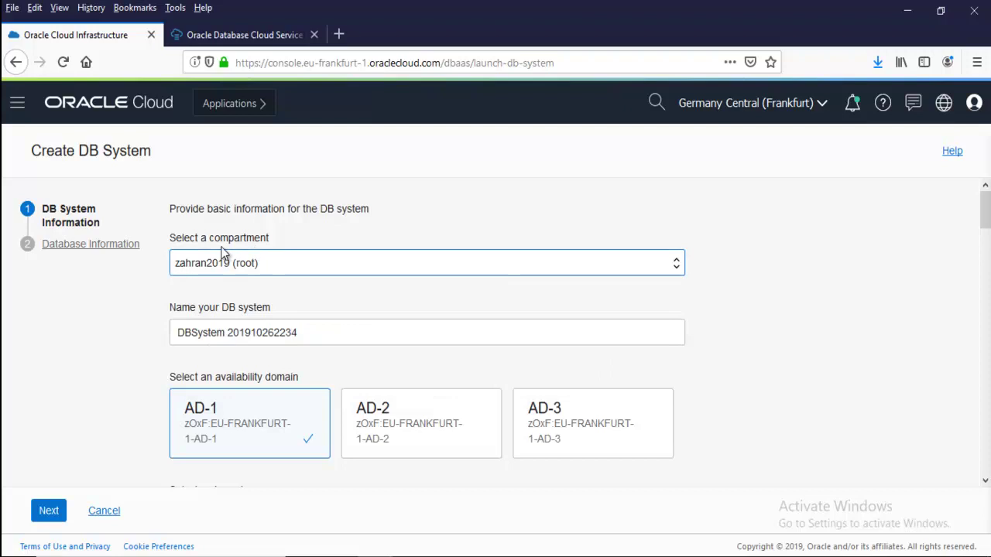
drag(168, 239, 292, 242)
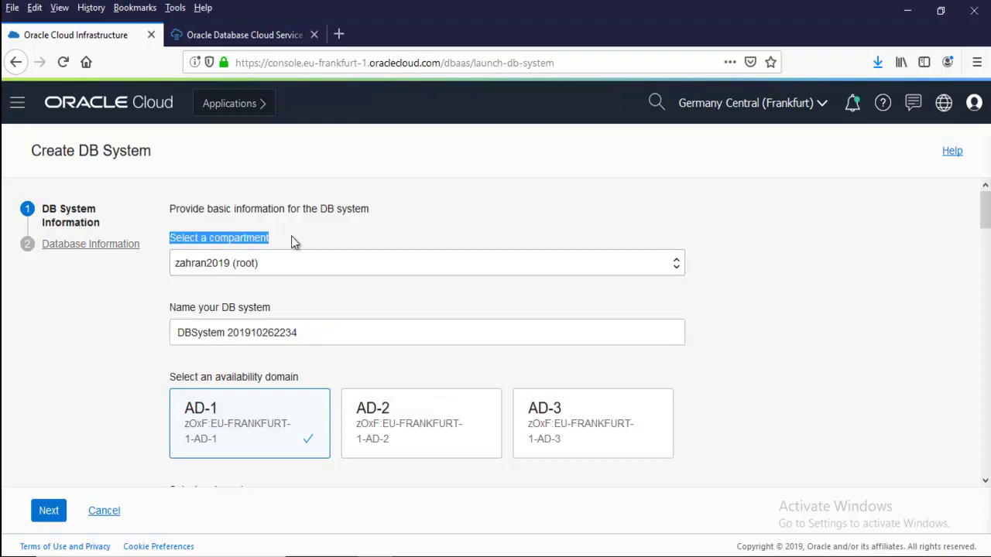
click(257, 264)
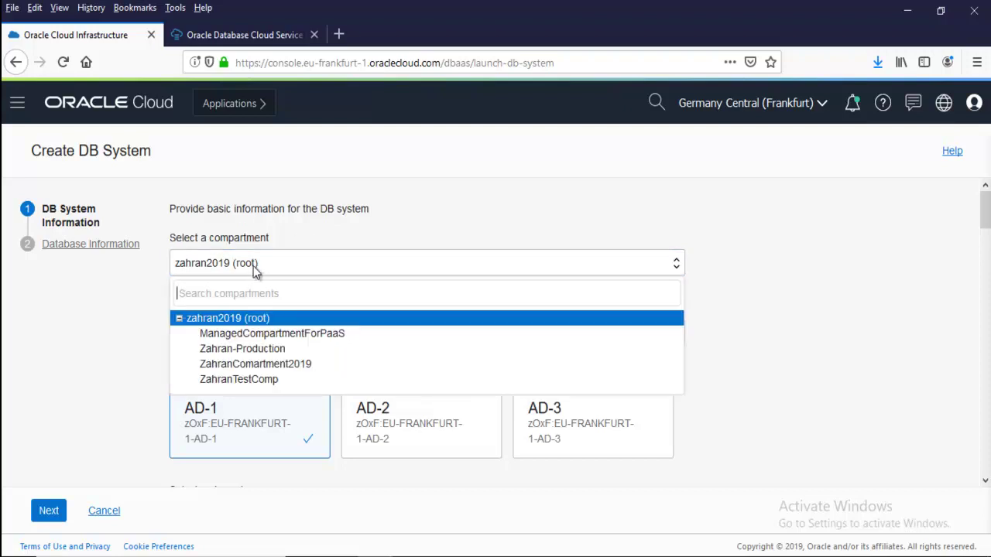
click(347, 316)
drag(305, 332, 169, 331)
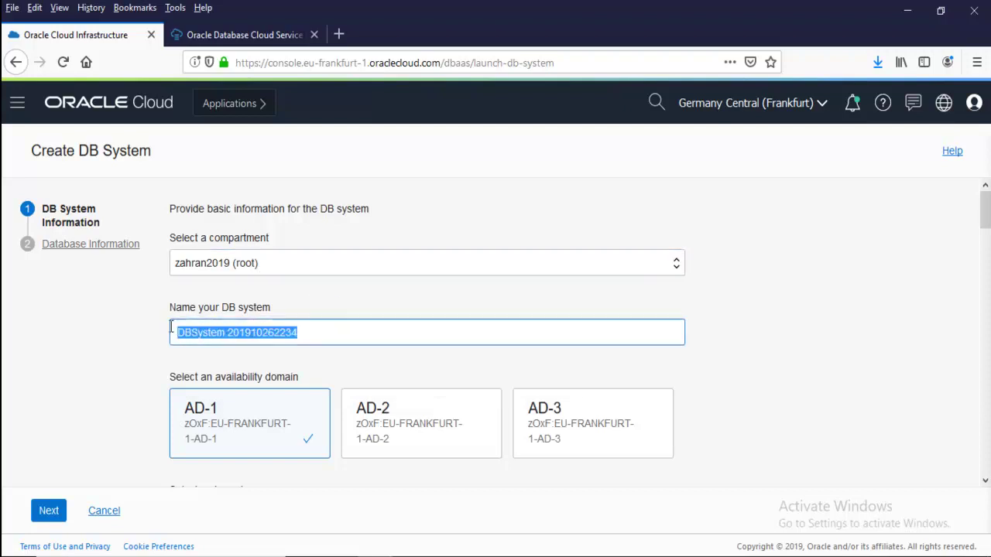
click(104, 300)
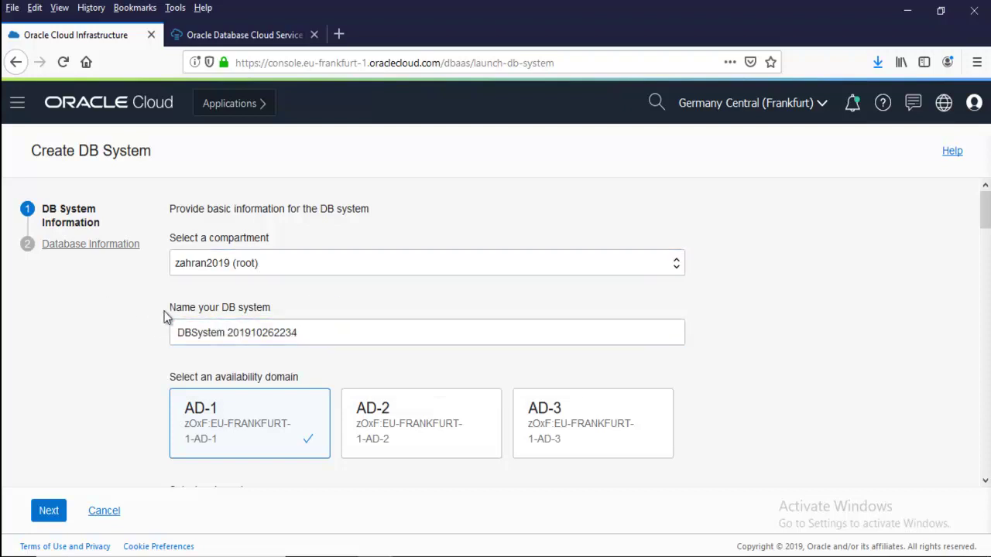
scroll(816, 373, down, 5)
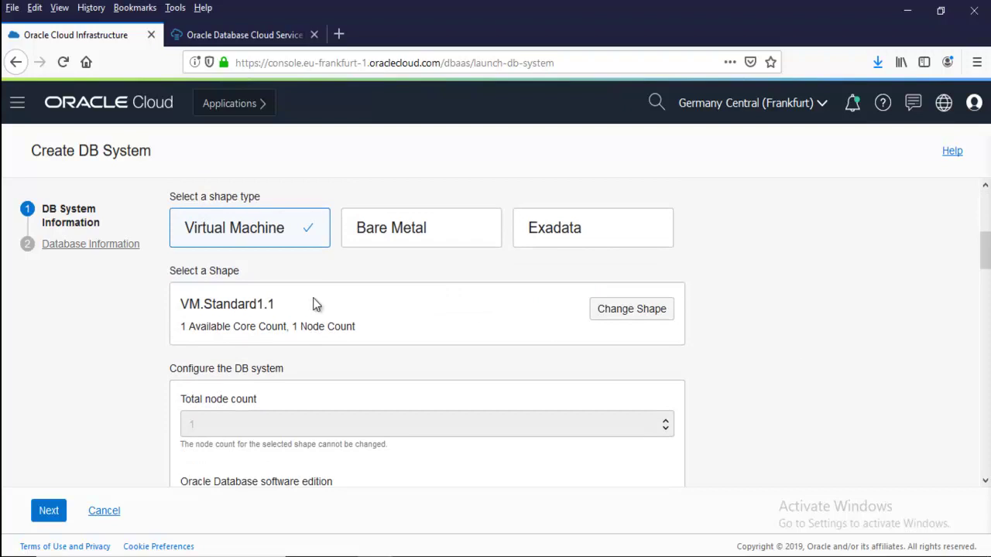
scroll(306, 294, up, 1)
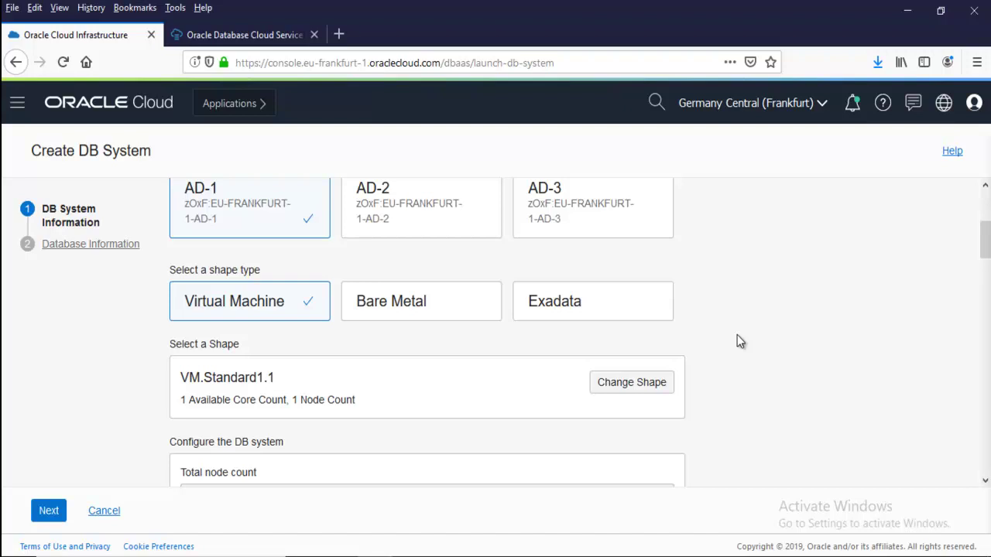
scroll(737, 336, down, 1)
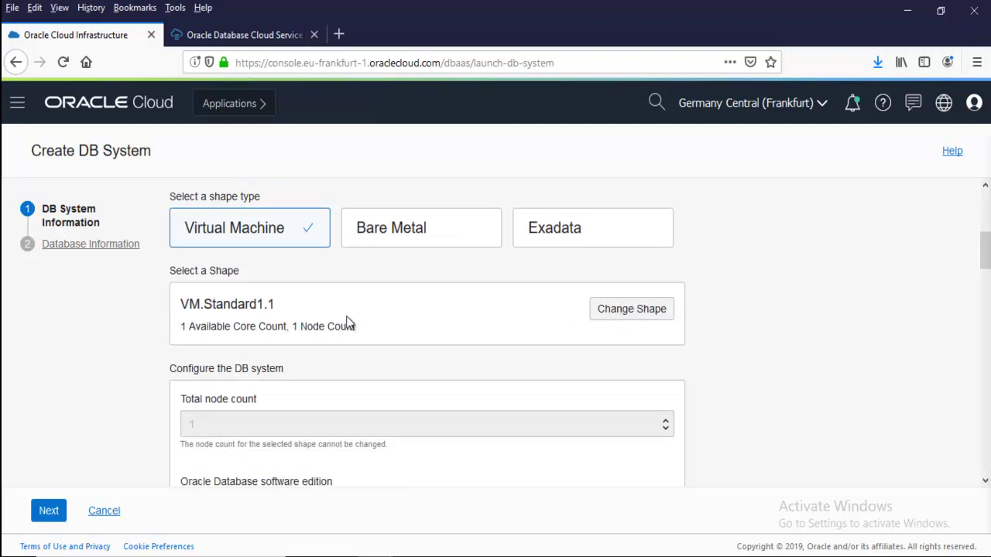
Change the DB system shape to VM.Standard2.1
click(627, 318)
click(385, 302)
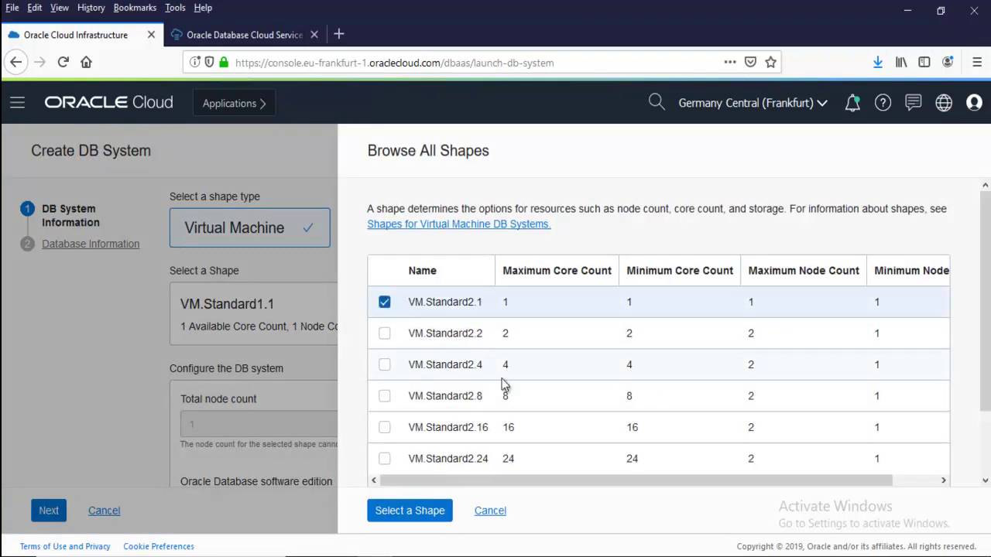
click(411, 511)
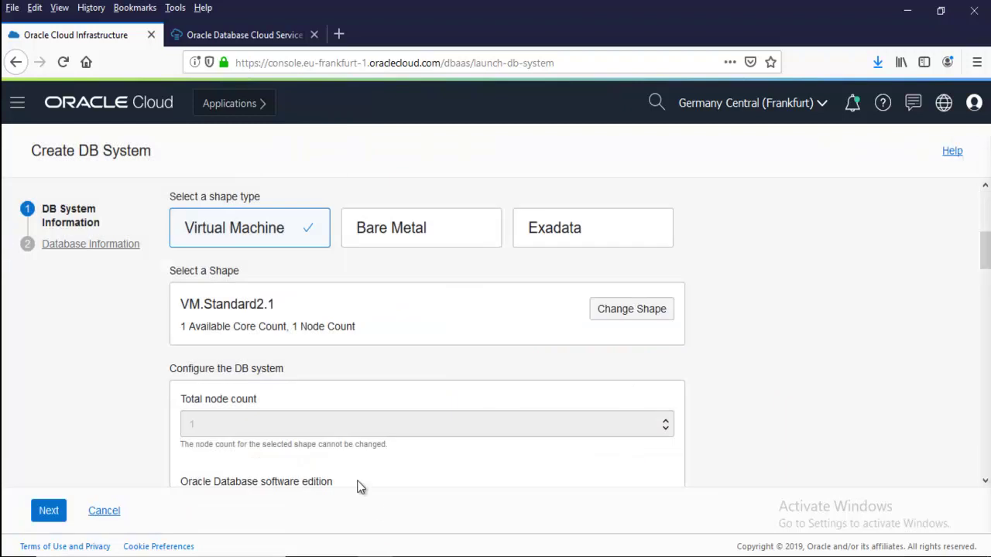
Choose Standard Edition as the software edition and keep 256 GB available storage
scroll(346, 325, down, 5)
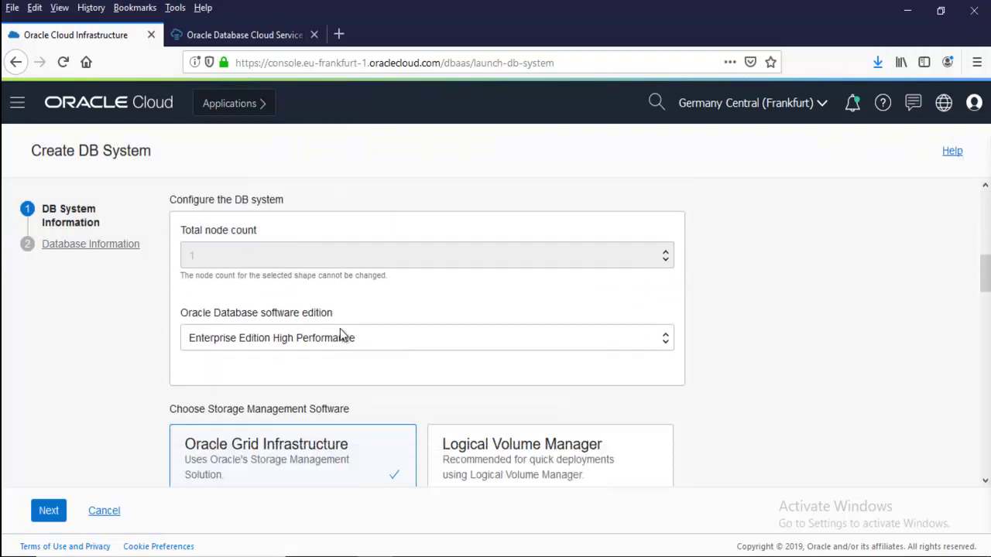
click(330, 288)
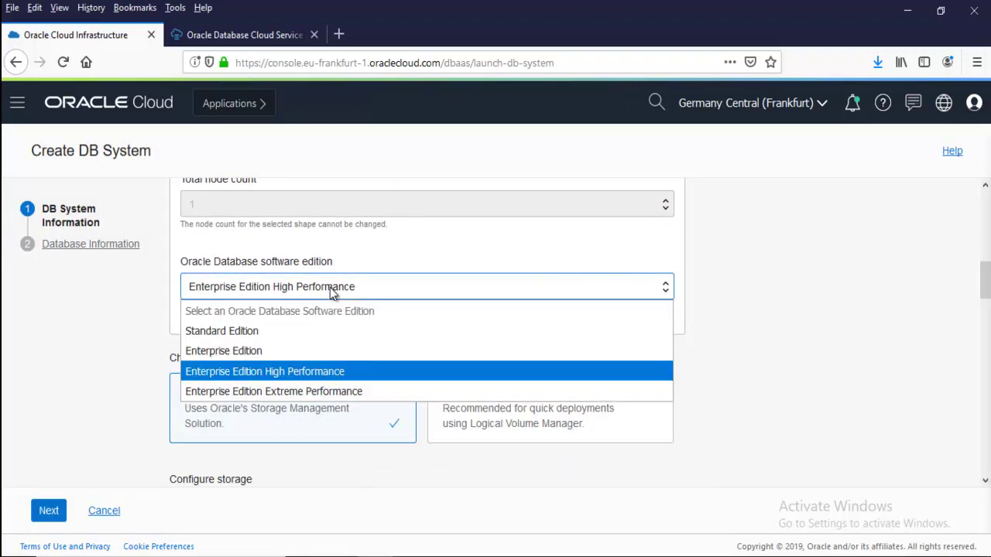
click(241, 334)
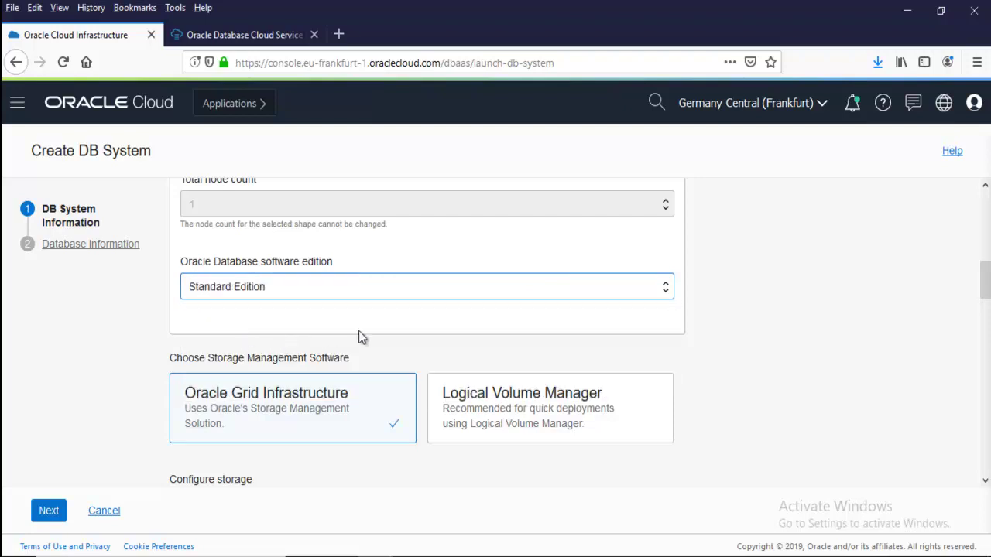
scroll(397, 338, down, 3)
scroll(394, 338, up, 2)
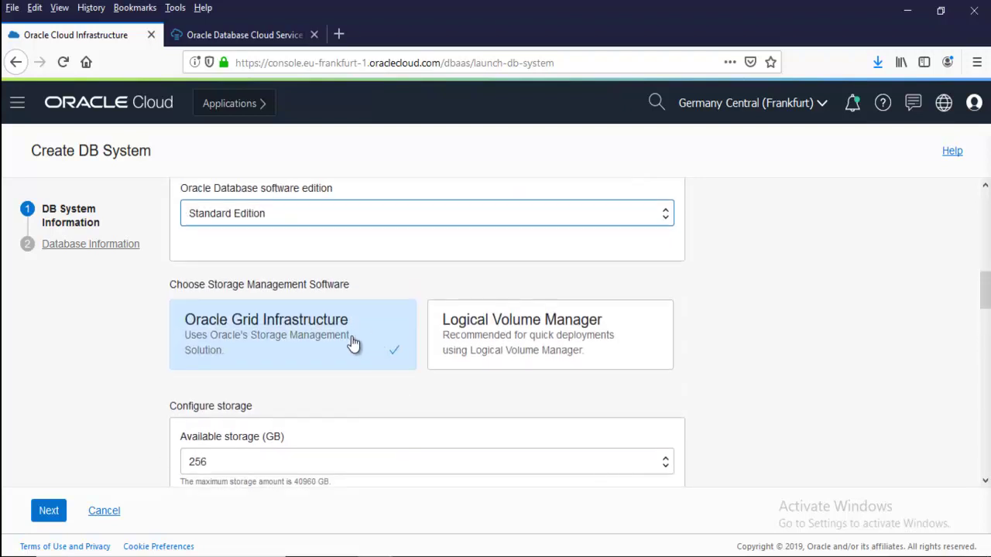
scroll(343, 377, down, 1)
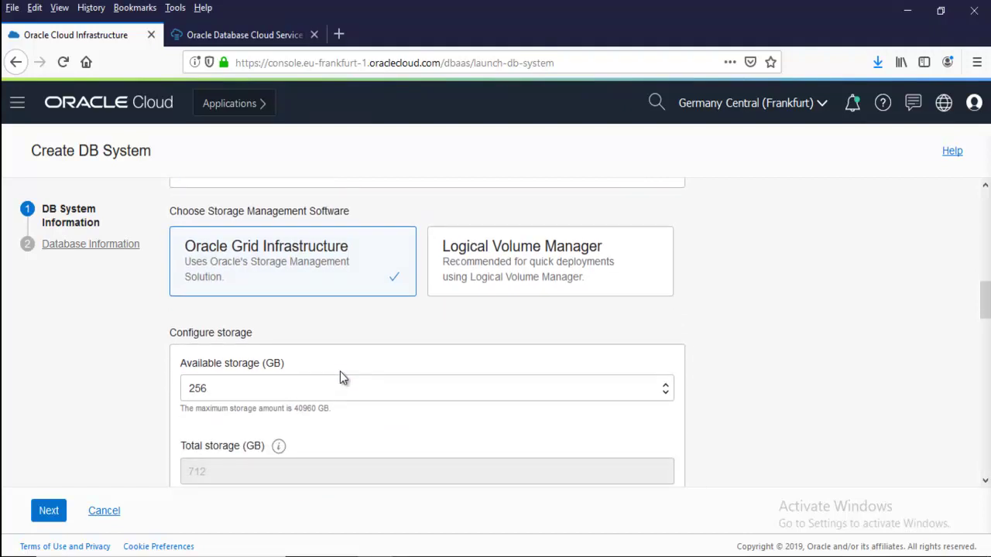
scroll(339, 375, down, 1)
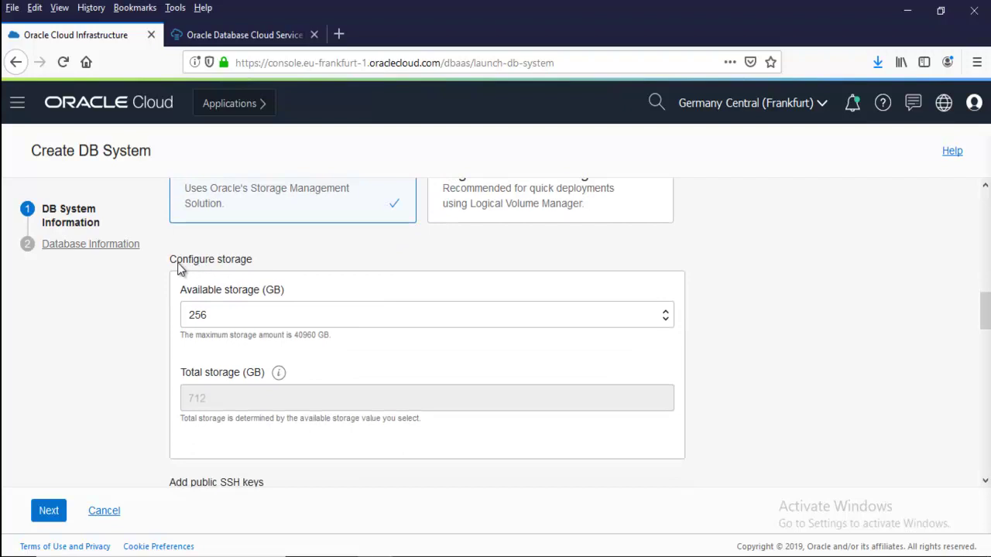
drag(177, 262, 281, 267)
click(282, 316)
click(280, 309)
click(266, 321)
click(265, 321)
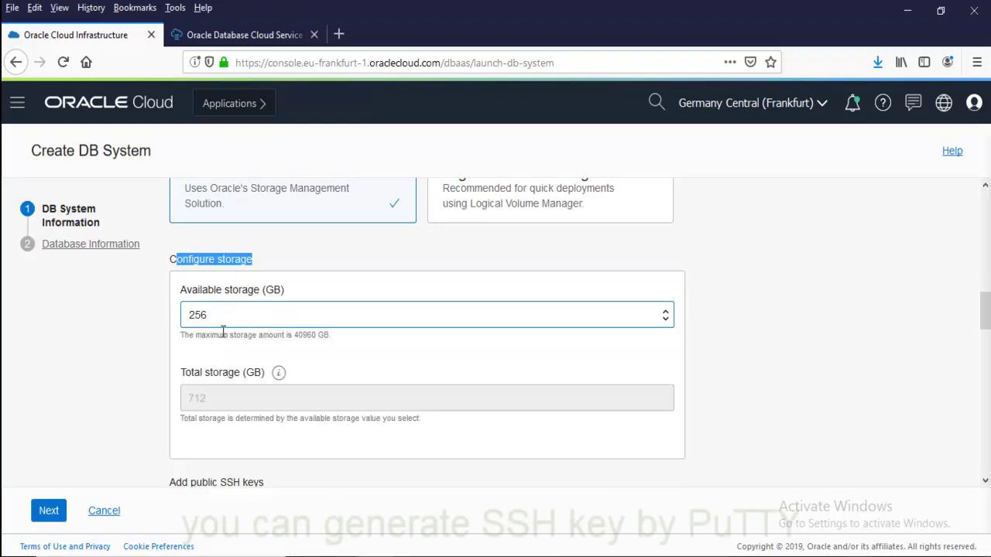
scroll(335, 314, down, 2)
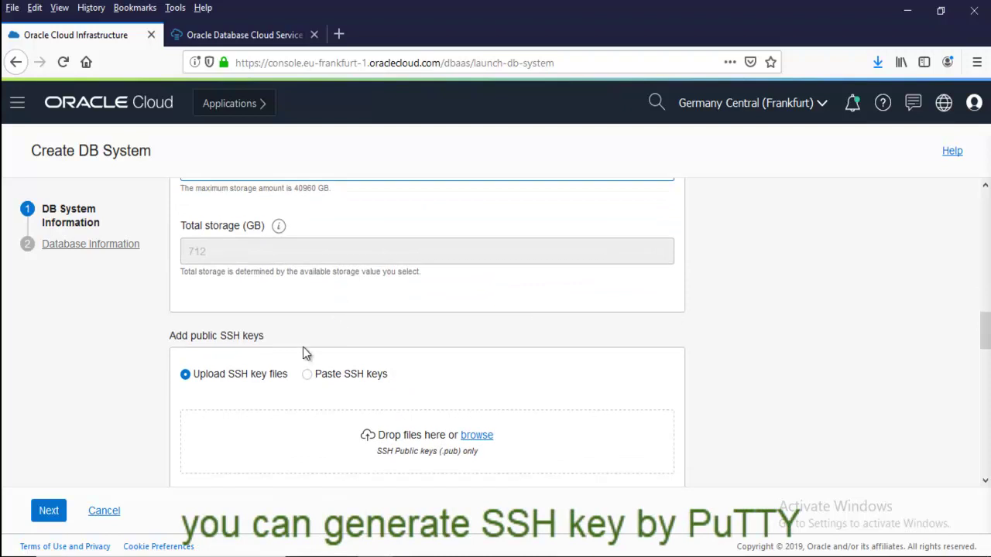
scroll(273, 364, down, 1)
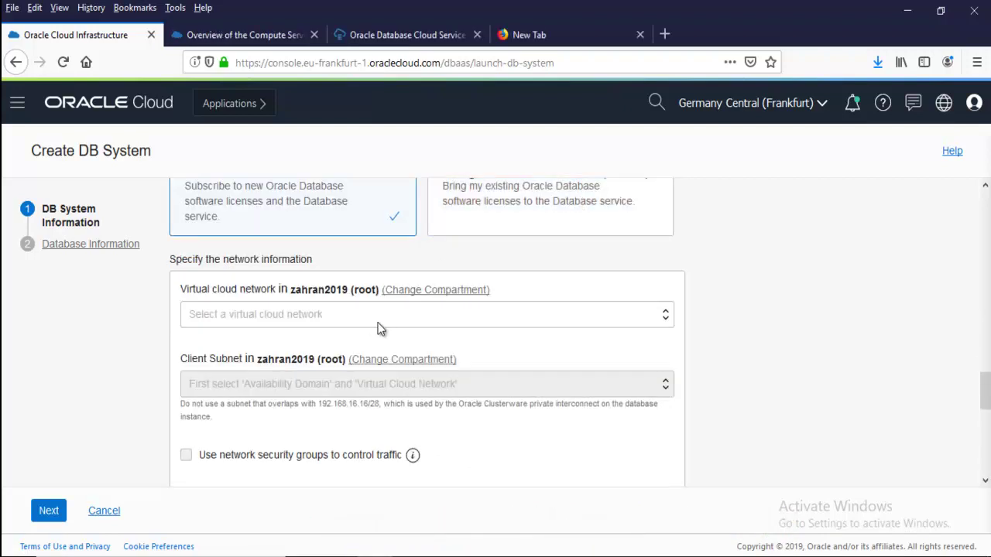
click(364, 313)
click(318, 356)
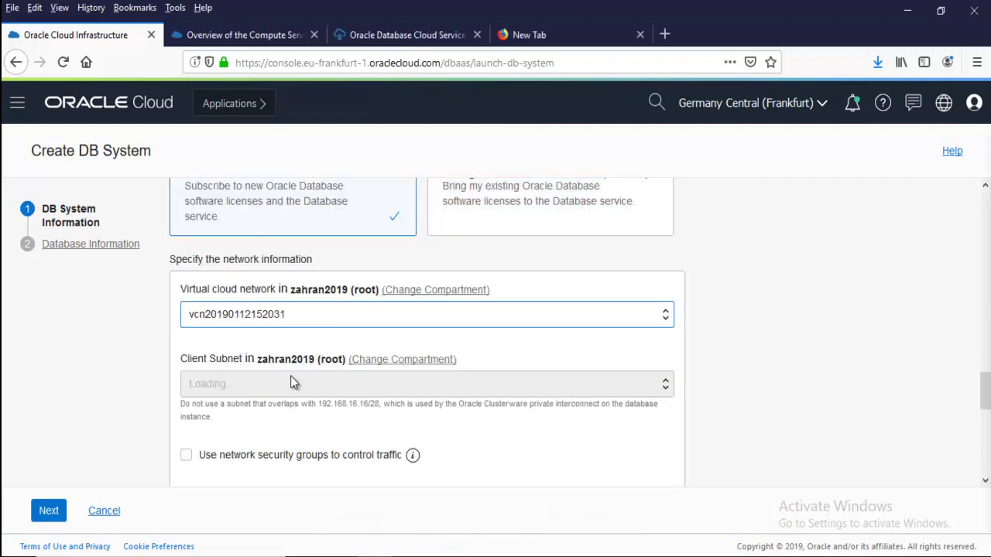
click(336, 384)
click(314, 426)
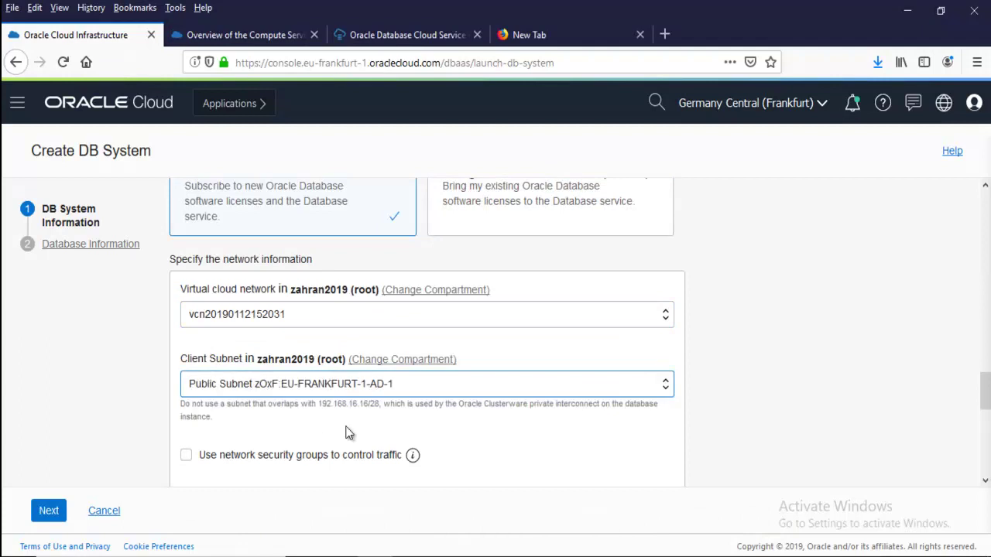
scroll(425, 397, down, 3)
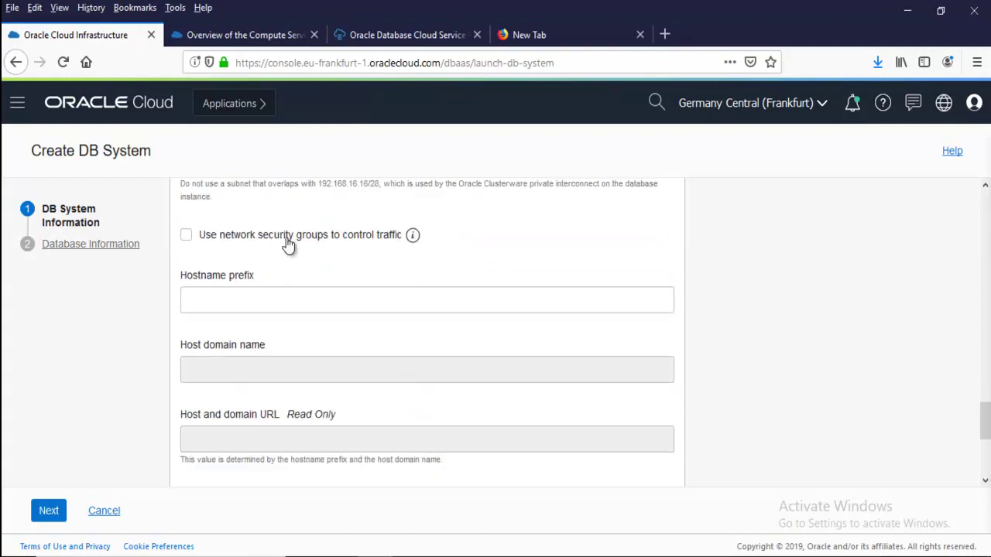
Keep database version 11.2.0.4, view the admin password fields, then cancel the DB system creation
click(118, 247)
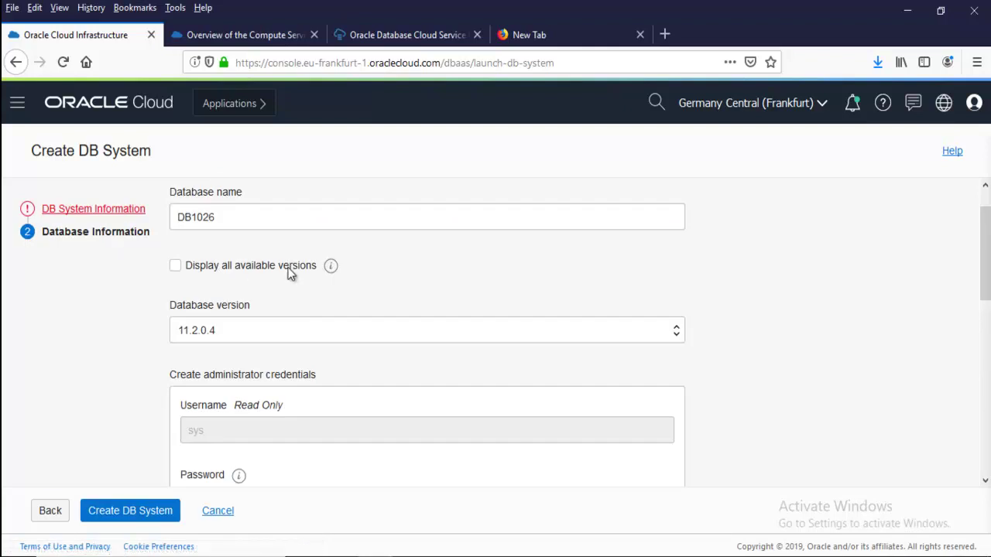
click(269, 333)
click(256, 334)
scroll(381, 333, down, 3)
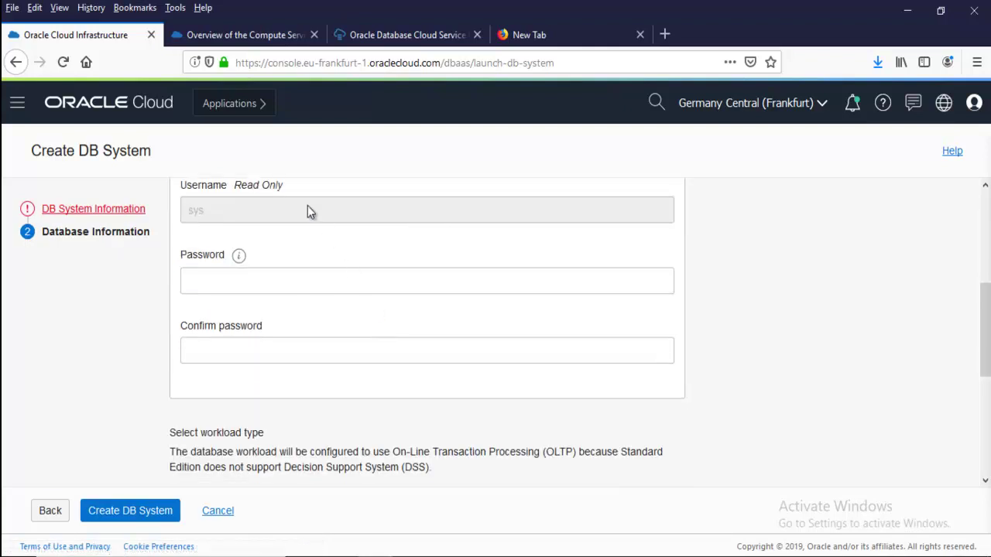
click(240, 281)
click(240, 352)
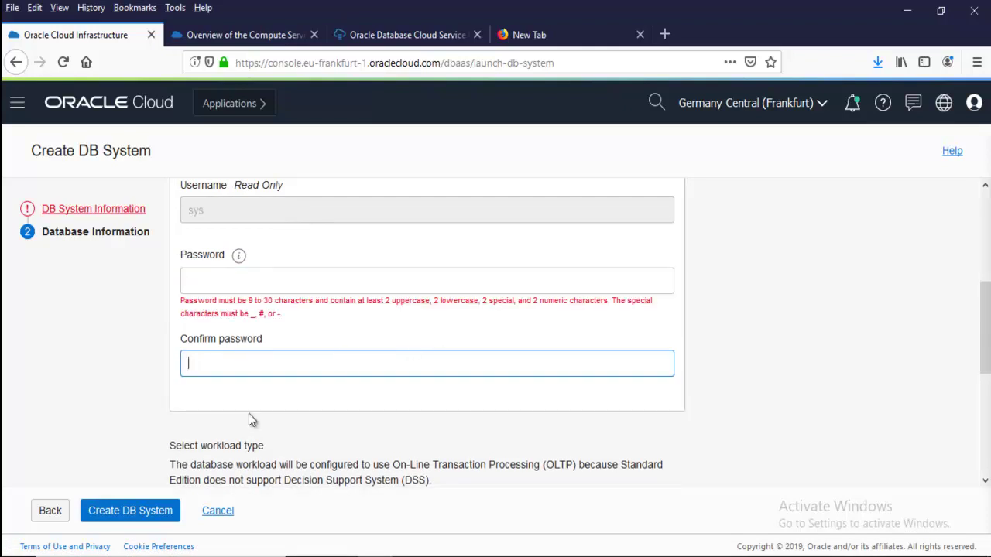
click(222, 514)
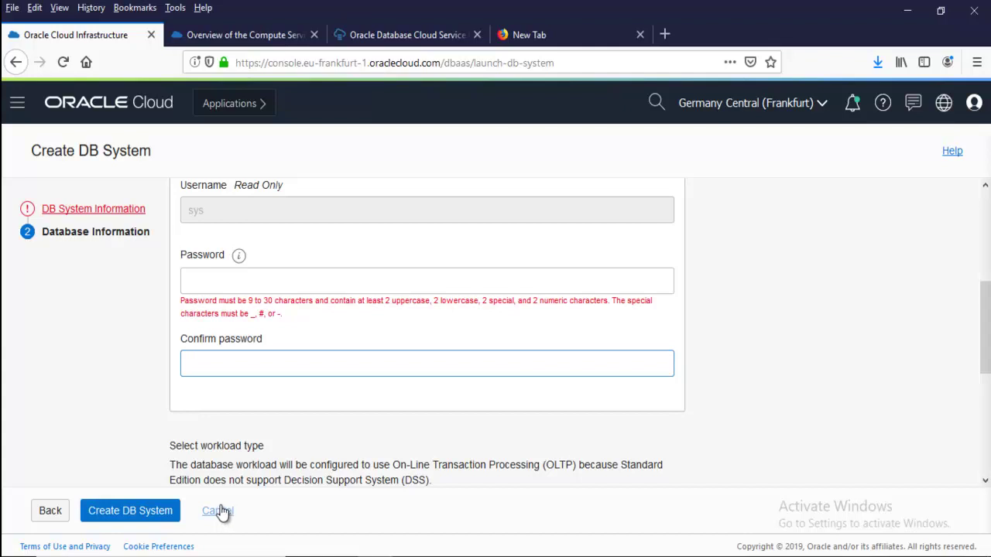
click(31, 104)
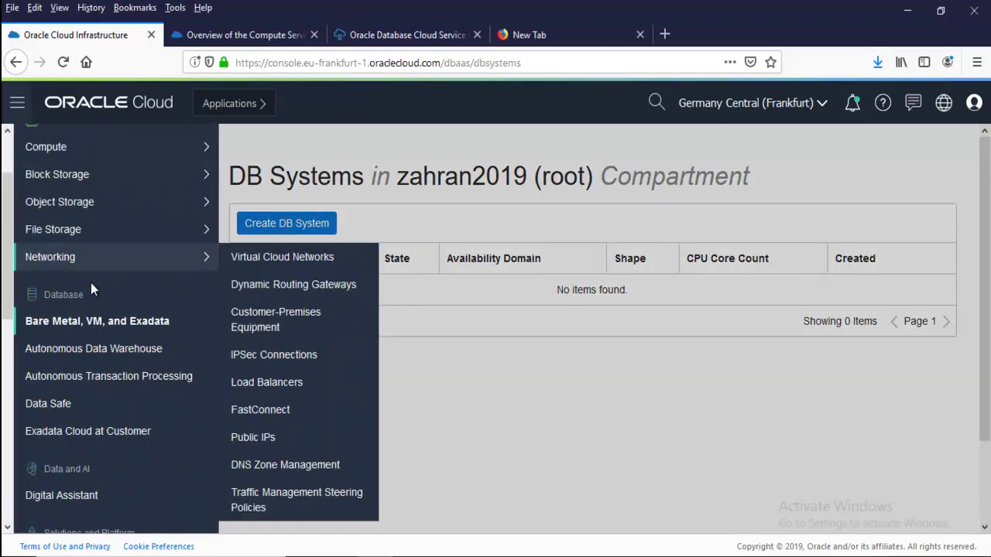
Go to Autonomous Transaction Processing and inspect the Always Free badge on Always-free-Trans-DB
click(141, 384)
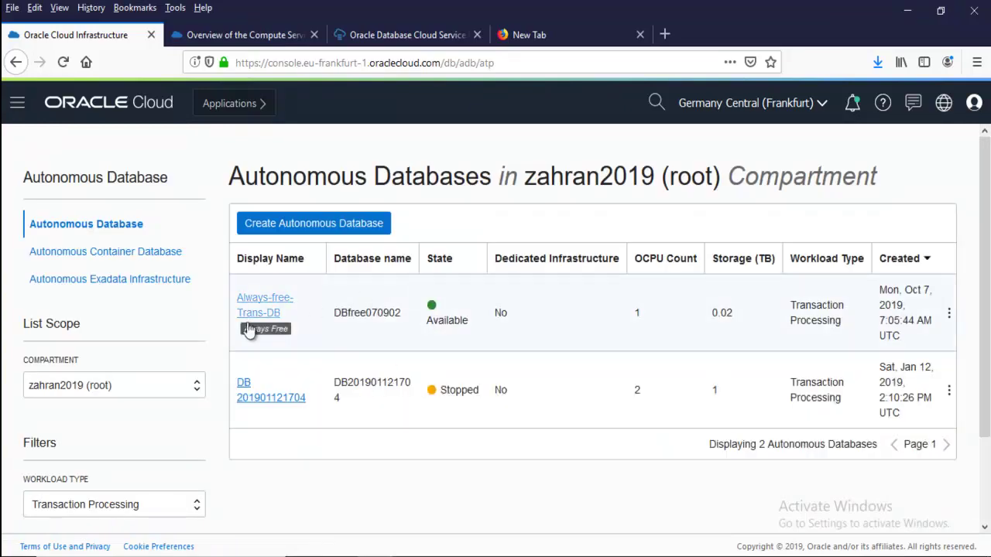
drag(286, 327, 245, 331)
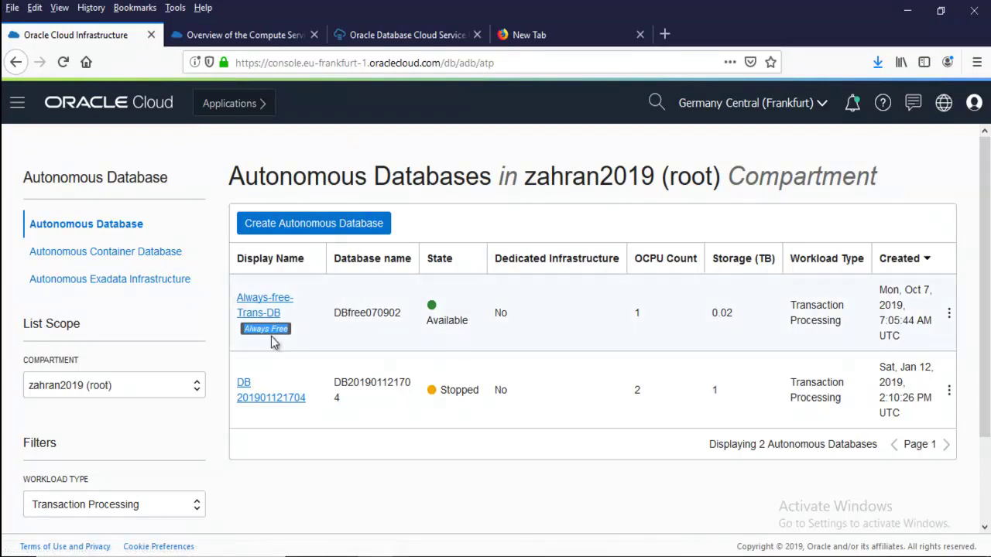
click(271, 343)
drag(224, 336, 290, 332)
Start a new Autonomous Database and switch on Always Free, fixing 1 OCPU and 0.02 TB
click(295, 224)
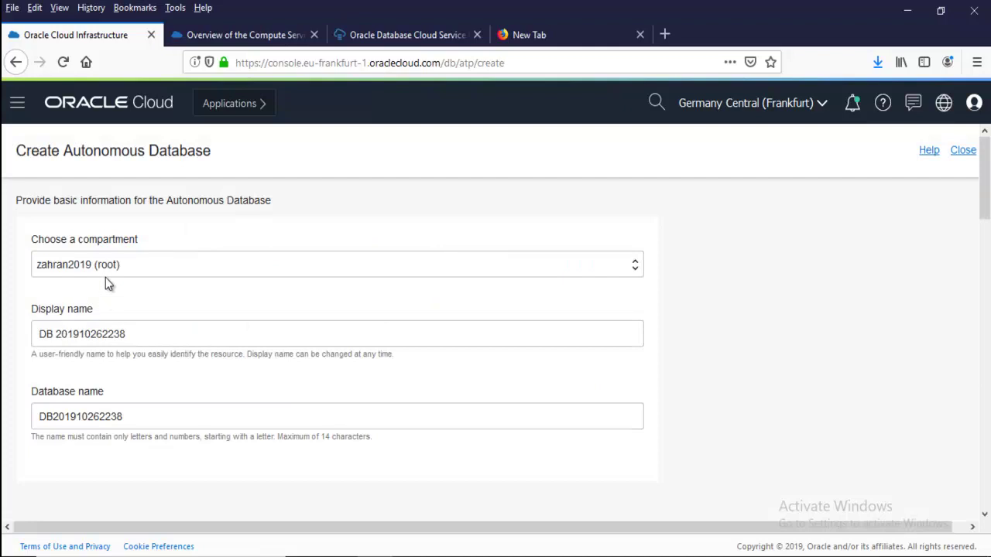
scroll(101, 265, down, 3)
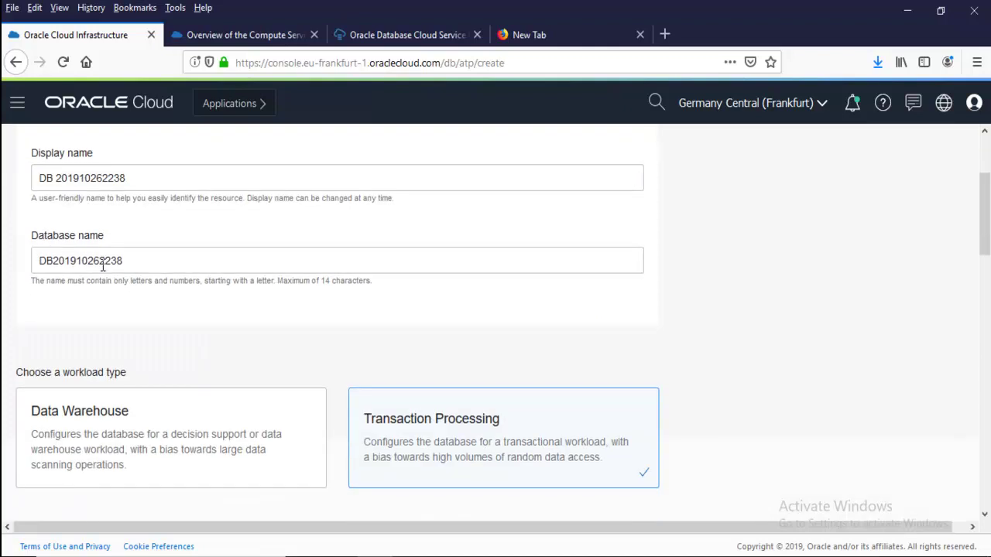
scroll(103, 266, down, 3)
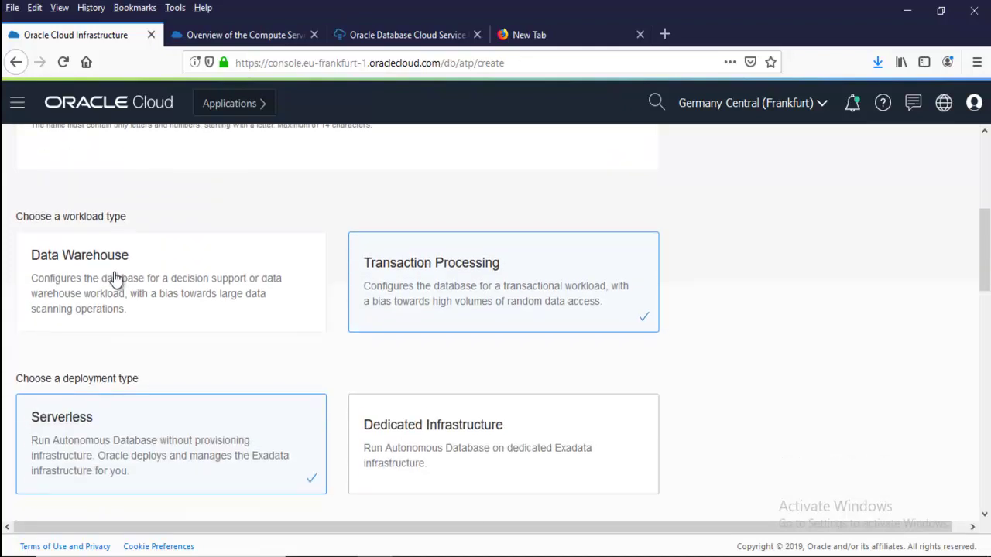
scroll(185, 287, down, 4)
click(48, 366)
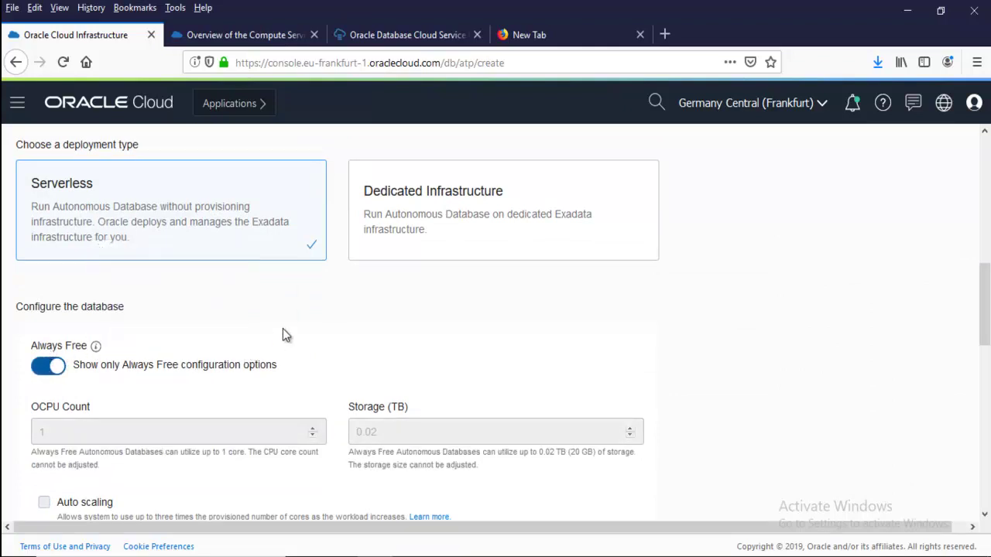
Review the admin password fields and license section, then return to the top of the form
scroll(85, 384, down, 1)
scroll(89, 389, down, 2)
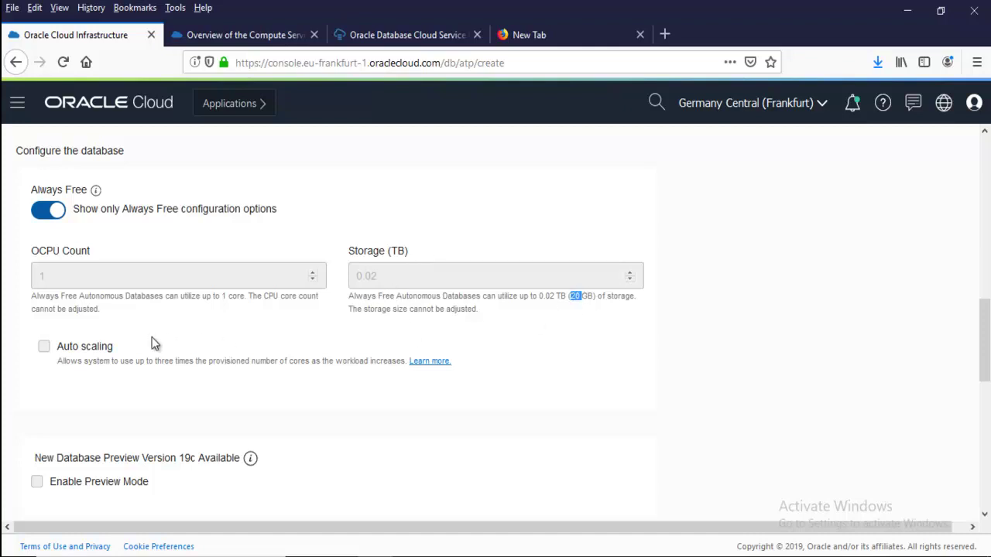
scroll(101, 317, down, 3)
scroll(101, 317, down, 2)
click(82, 291)
click(82, 356)
scroll(223, 341, down, 1)
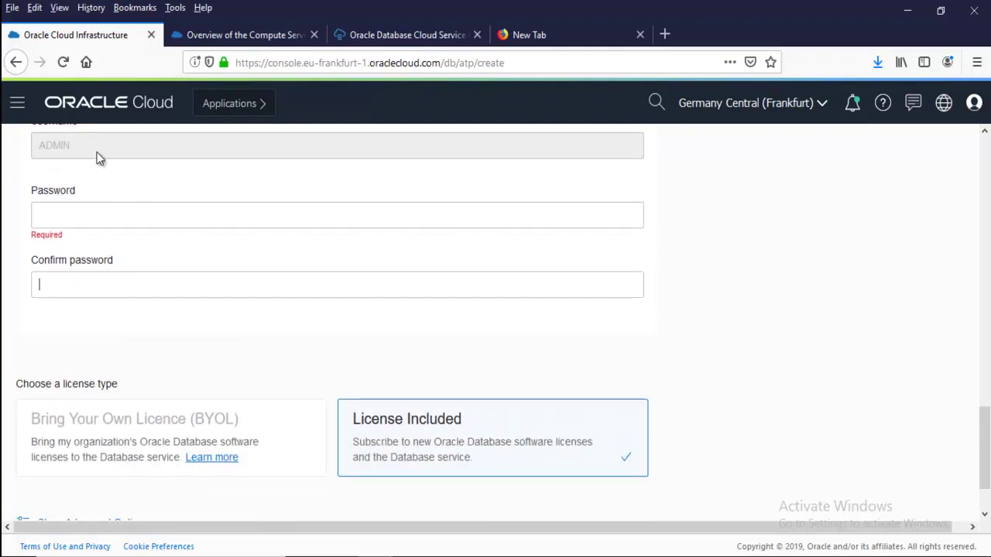
click(81, 217)
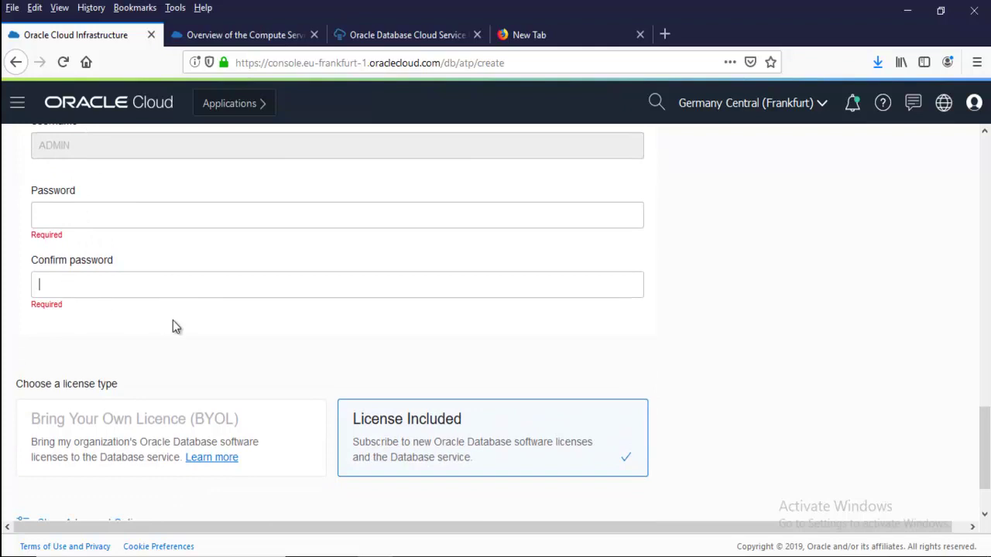
scroll(172, 319, down, 1)
key(Tab)
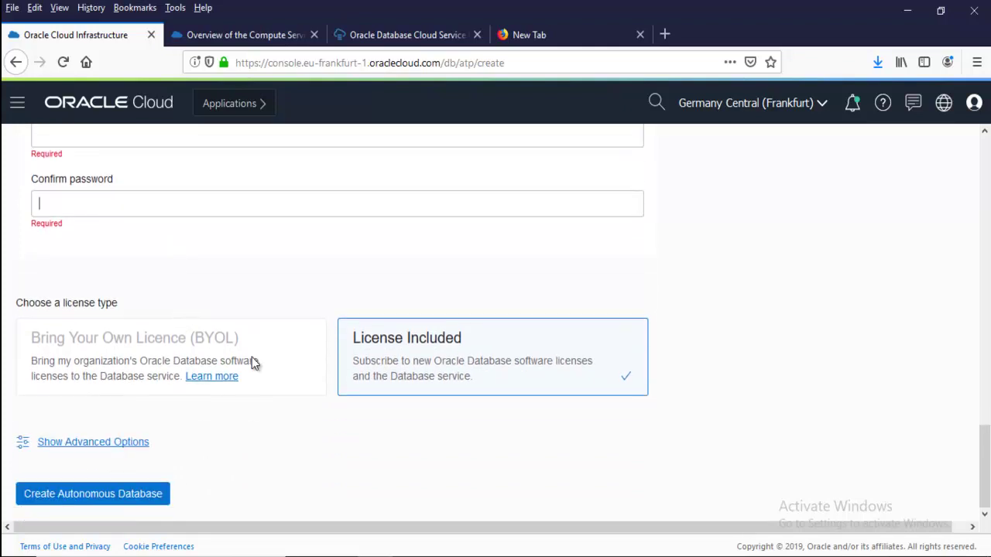
scroll(252, 357, up, 15)
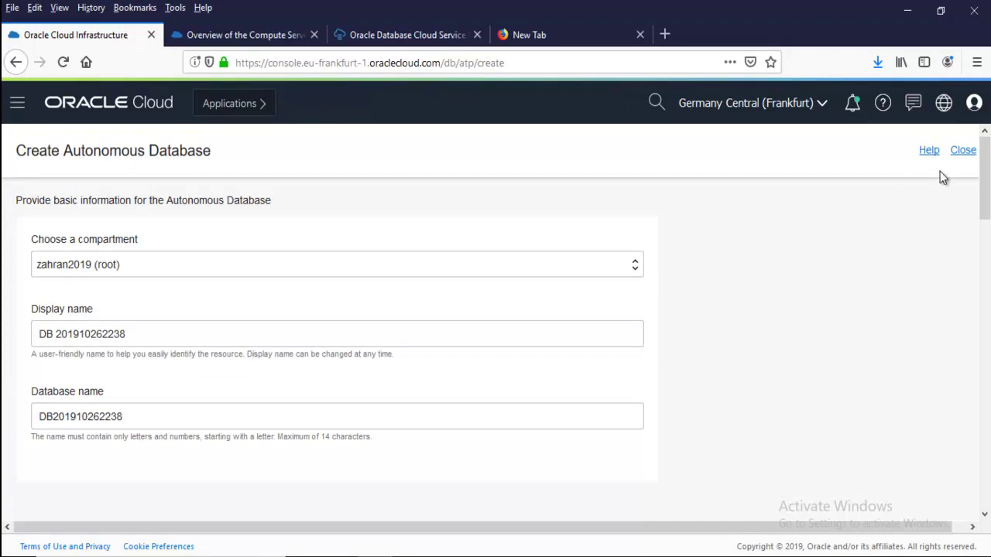
click(963, 151)
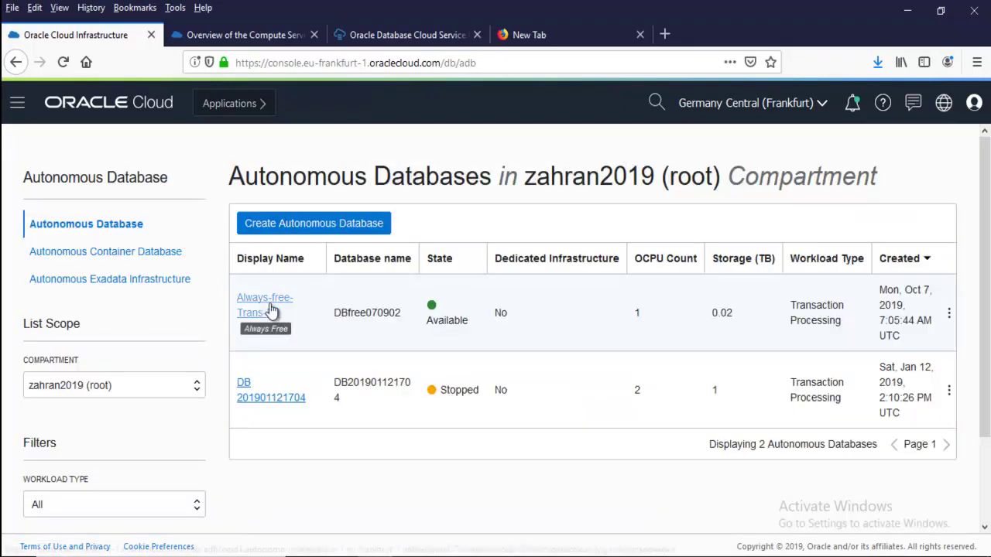
click(255, 305)
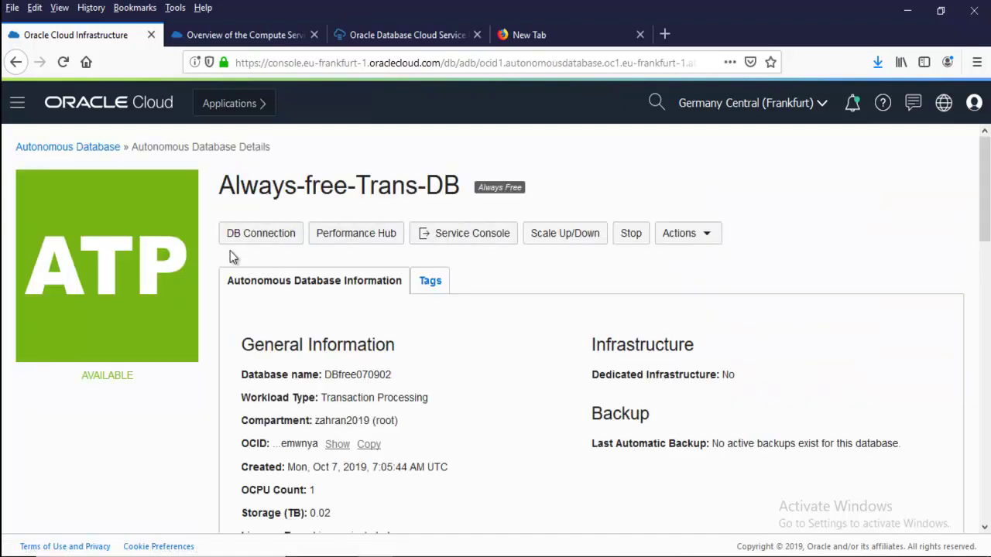
scroll(457, 332, down, 5)
scroll(454, 332, down, 4)
scroll(136, 358, up, 9)
drag(161, 381, 164, 380)
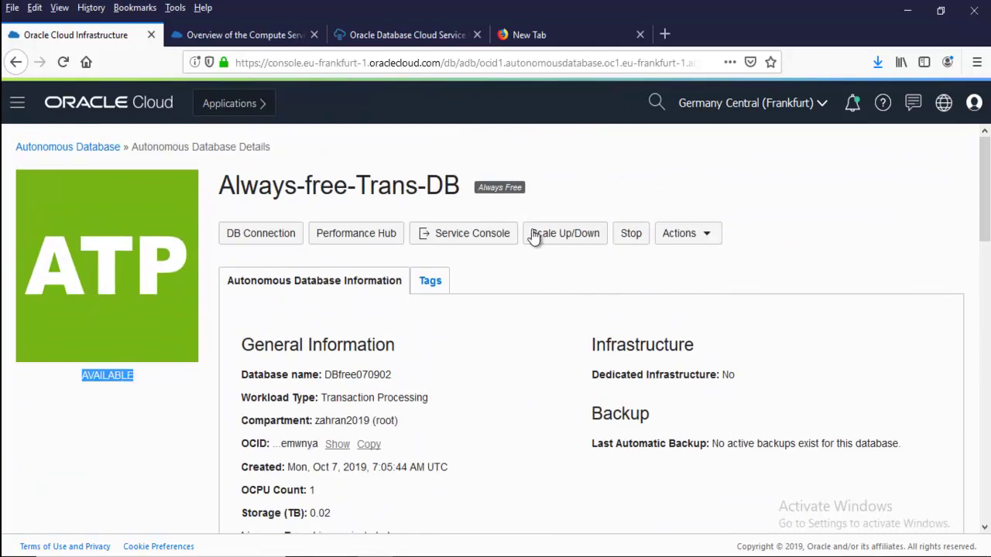
click(665, 240)
click(642, 240)
click(676, 240)
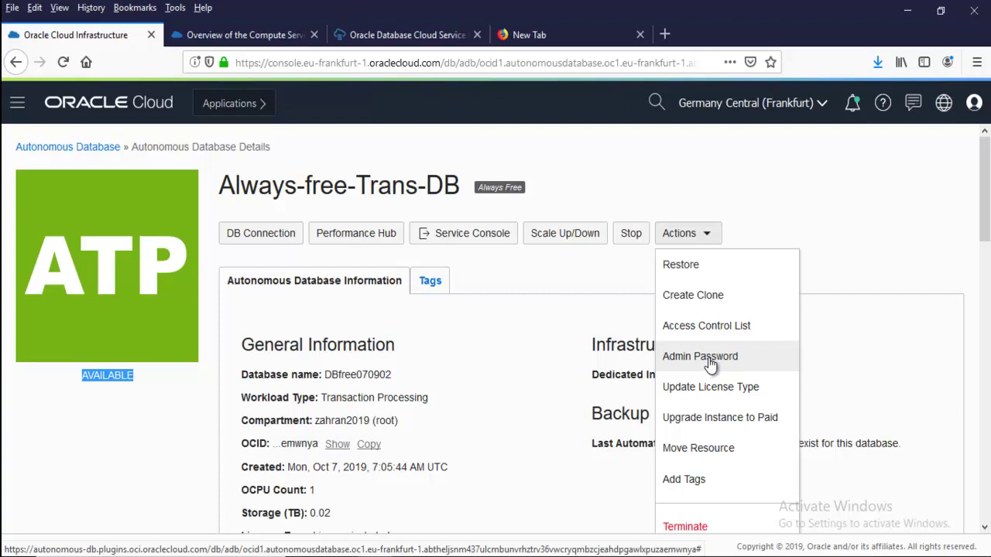
click(580, 345)
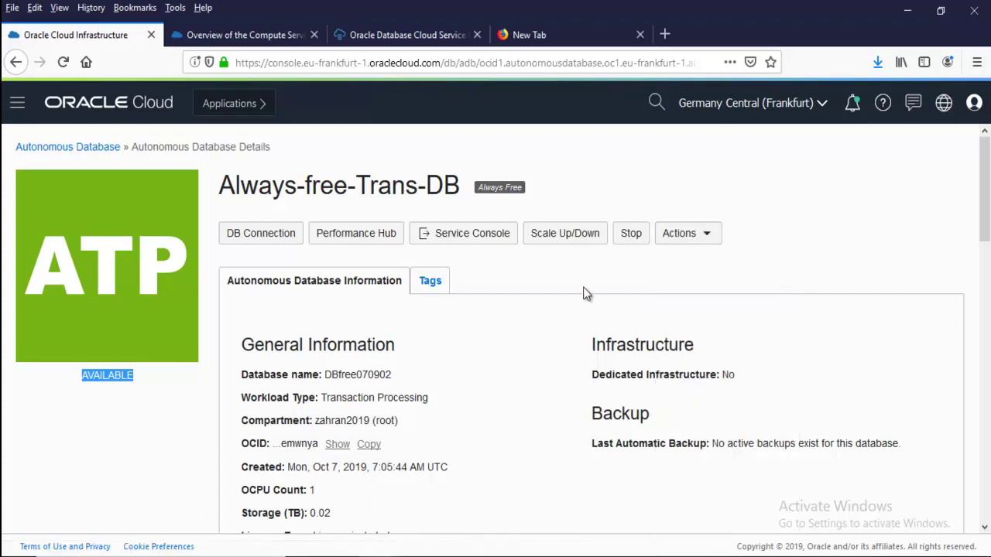
click(489, 266)
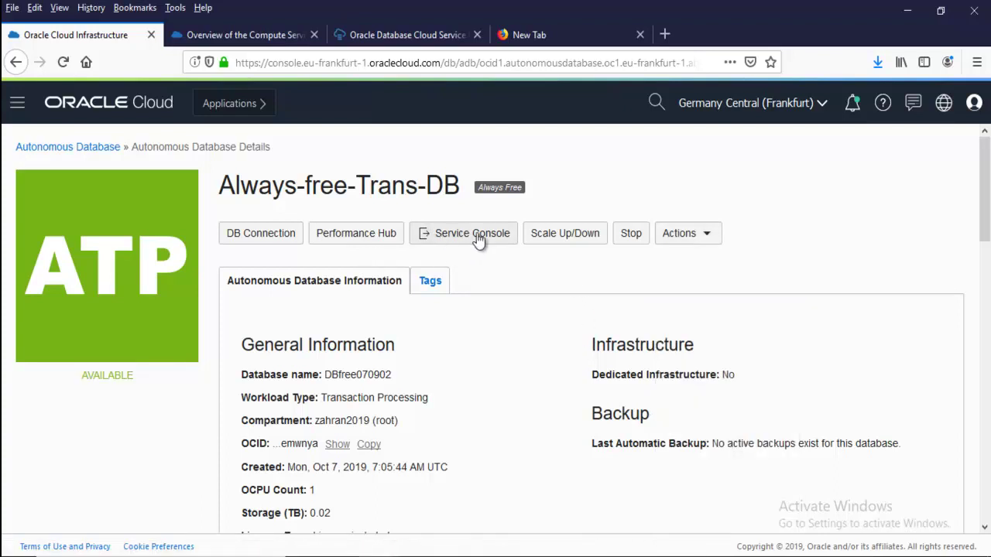
scroll(500, 350, down, 4)
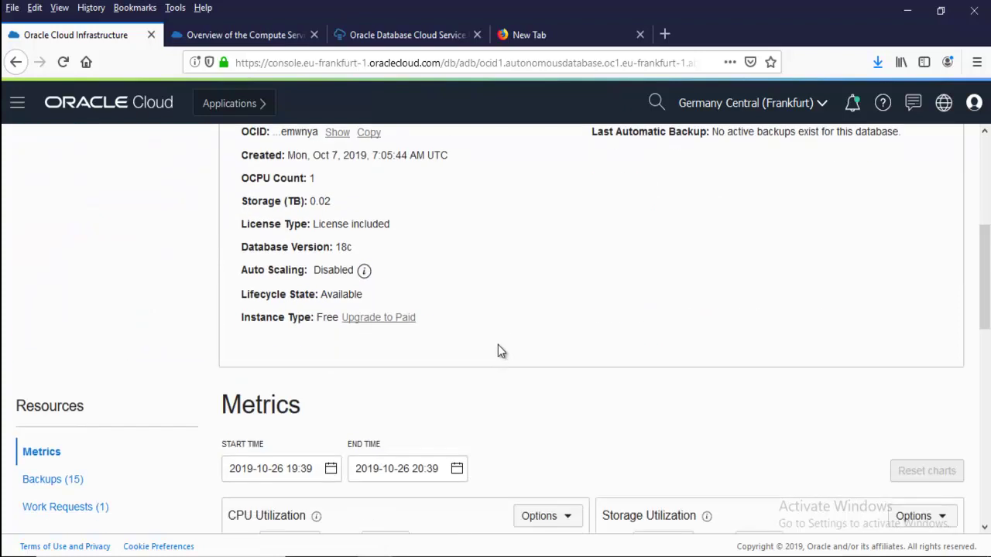
scroll(369, 324, down, 3)
scroll(425, 293, up, 7)
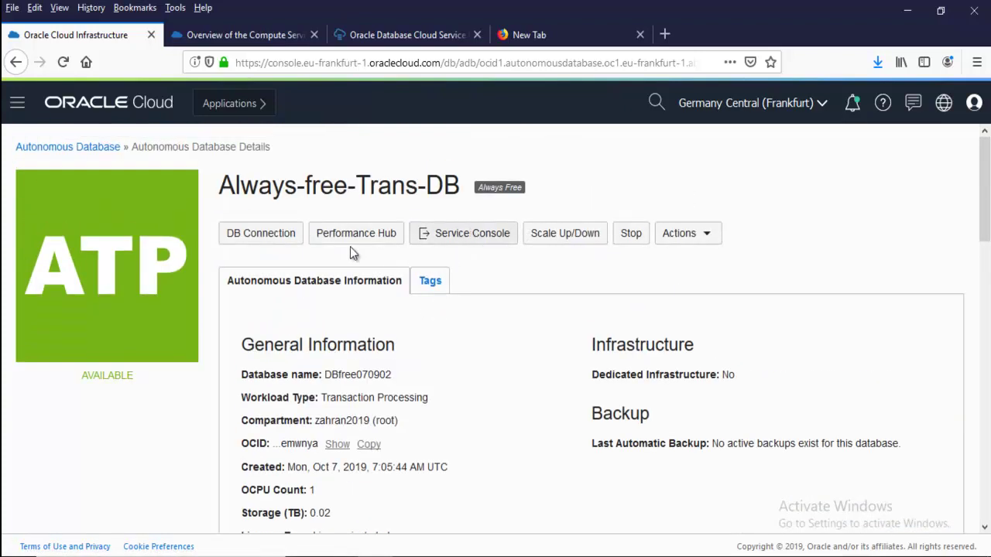
Open DBFREE070902's service console, browse Overview and Administration, and land on Development
click(491, 242)
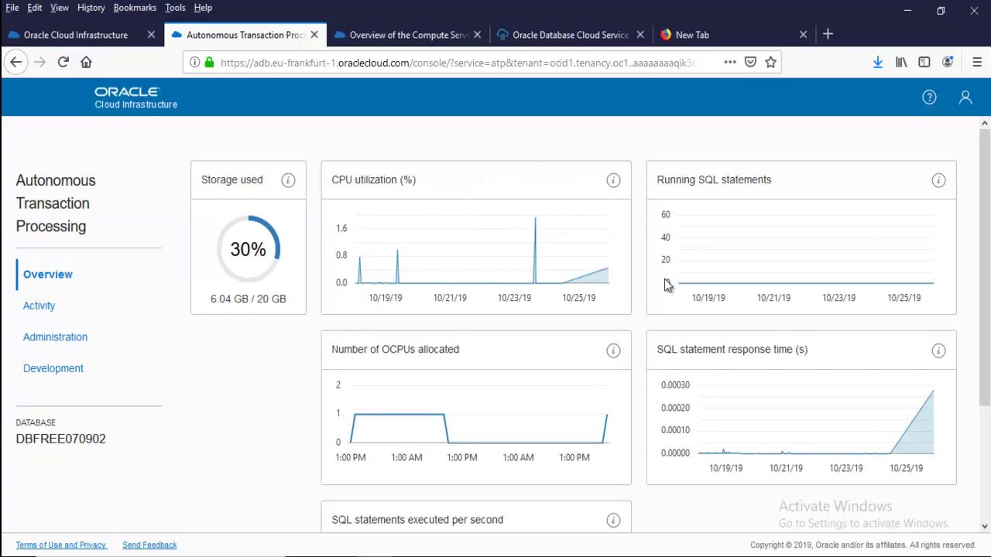
scroll(664, 280, down, 3)
scroll(462, 341, up, 3)
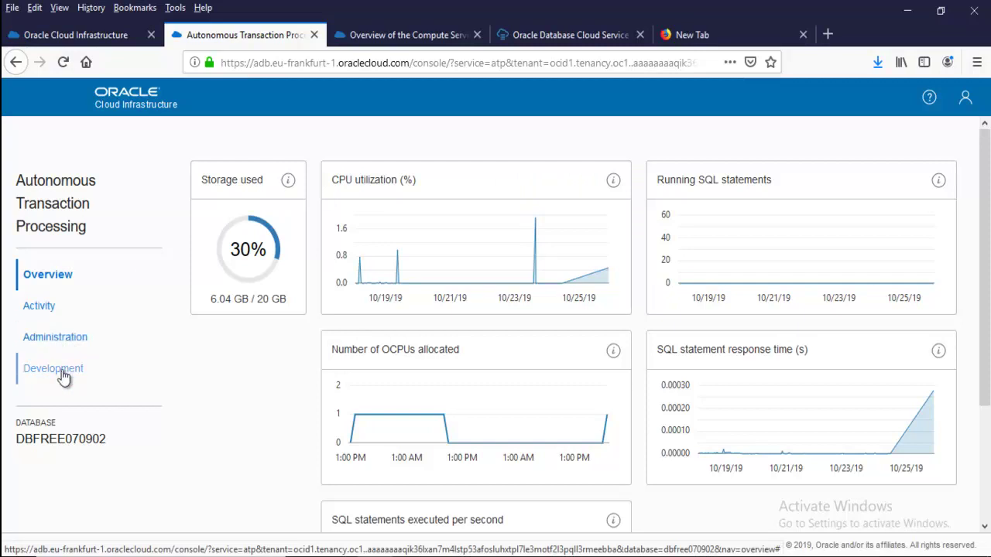
click(68, 338)
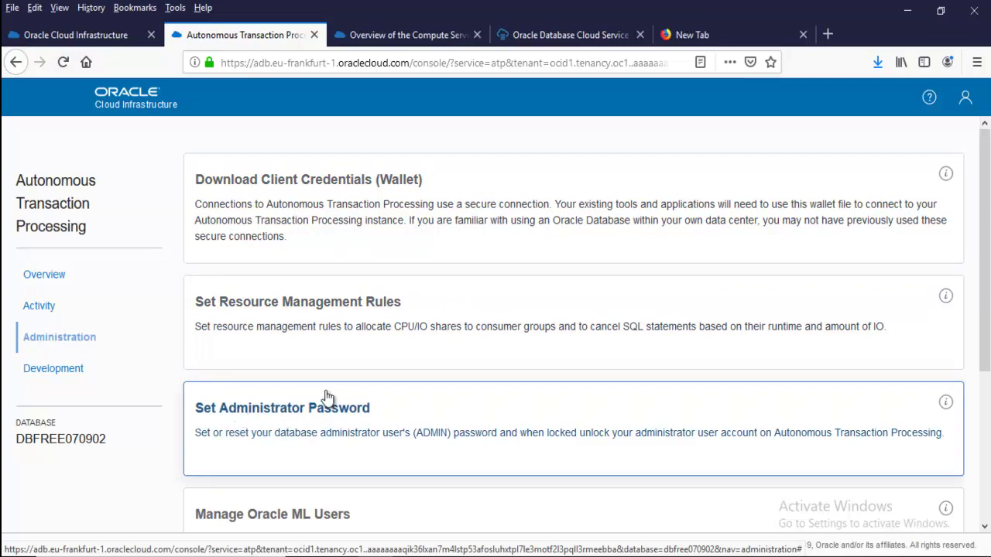
scroll(328, 397, down, 4)
scroll(329, 397, down, 3)
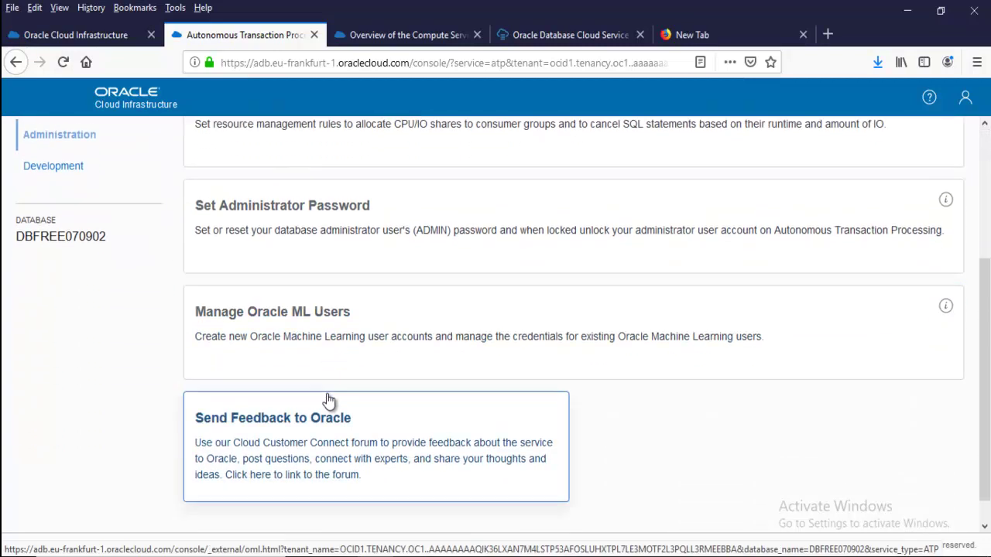
scroll(341, 378, up, 7)
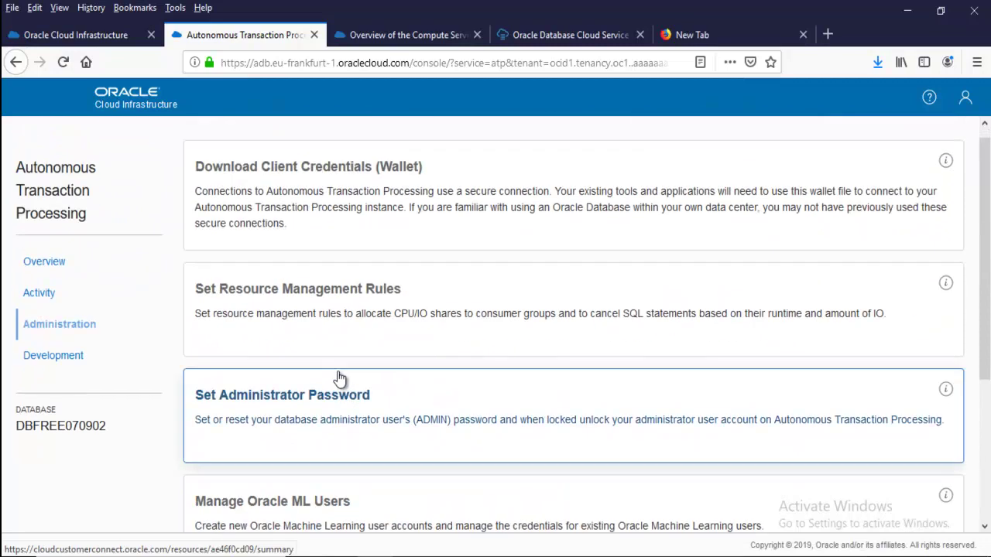
click(51, 355)
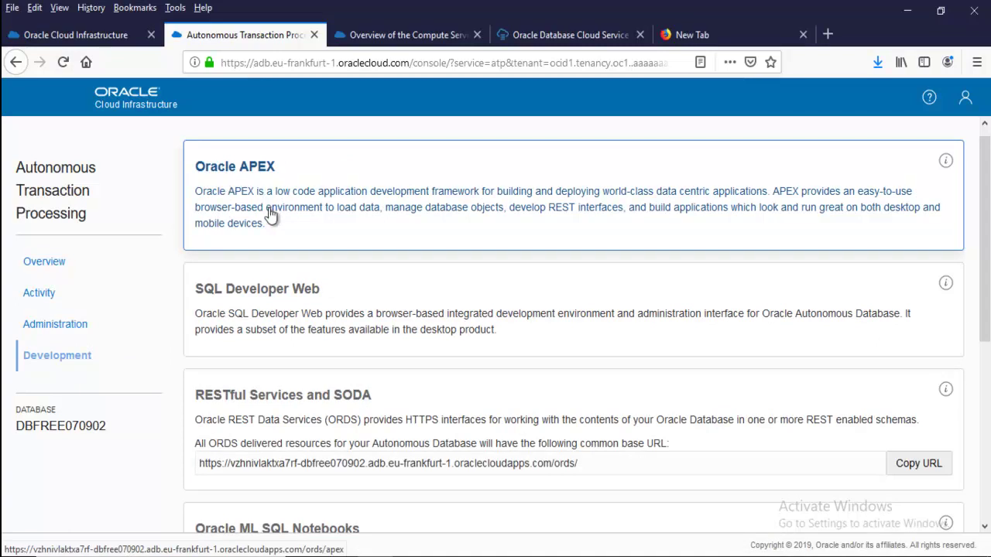
Open the Oracle APEX sign-in tab, check its workspace and login fields, then return to Development
click(303, 213)
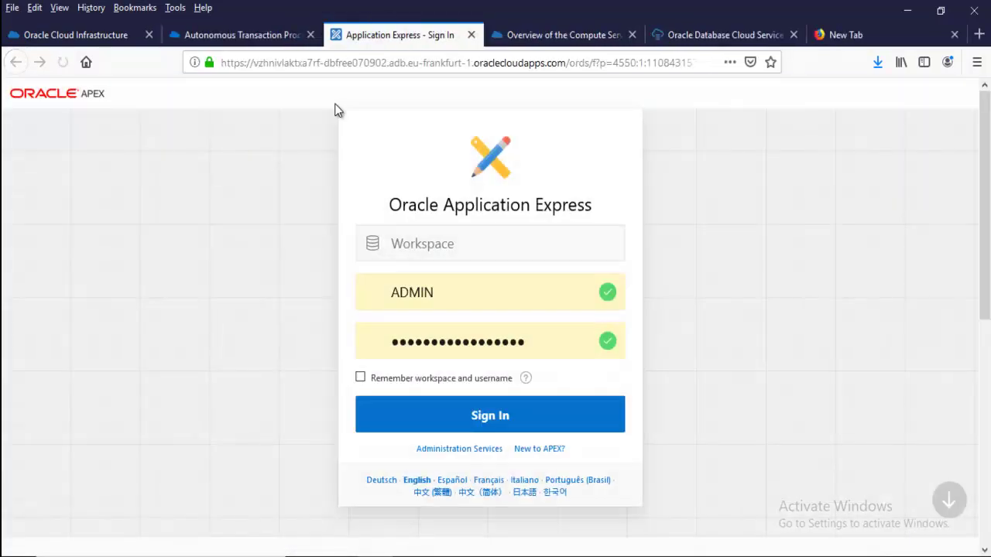
click(418, 245)
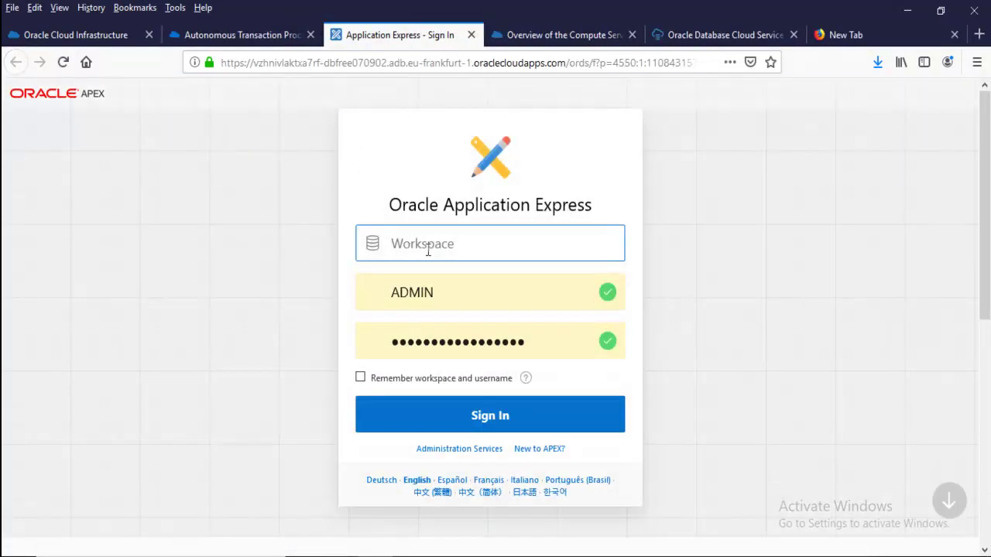
drag(446, 284, 325, 310)
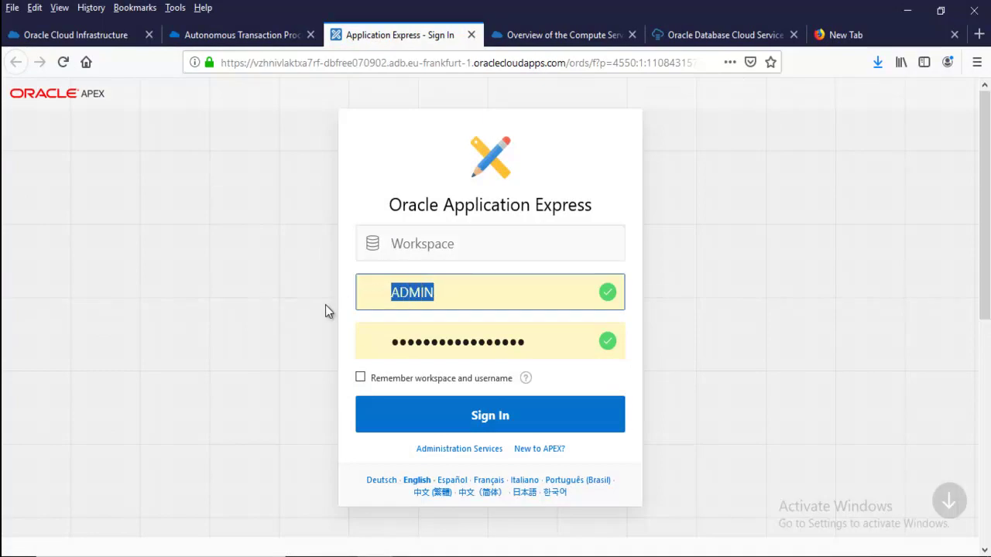
drag(547, 338, 284, 326)
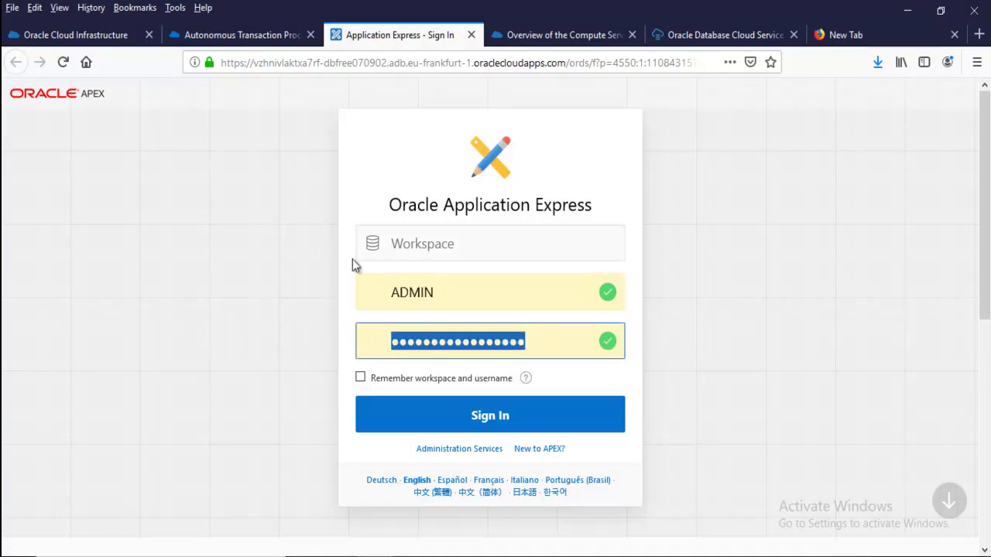
drag(433, 282, 380, 290)
click(402, 288)
click(295, 326)
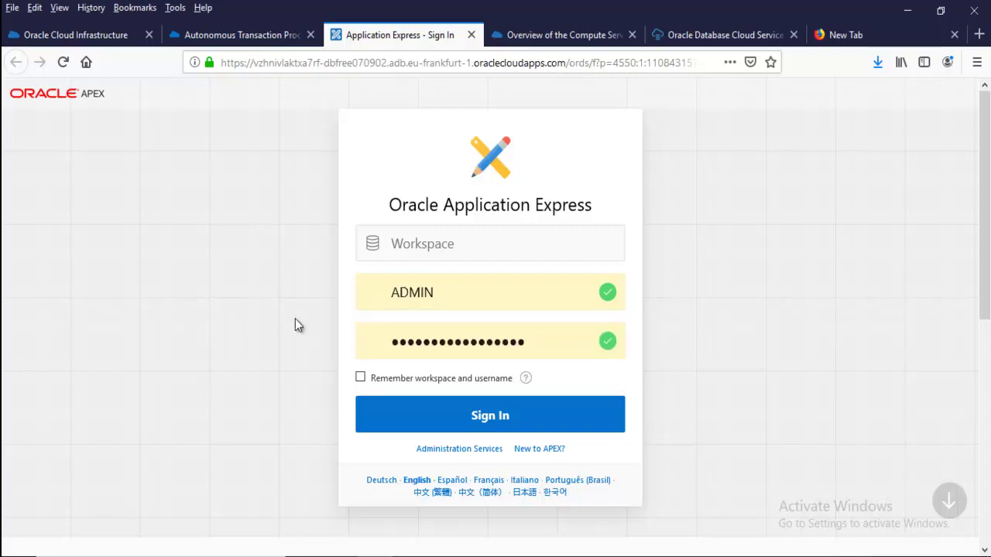
click(239, 33)
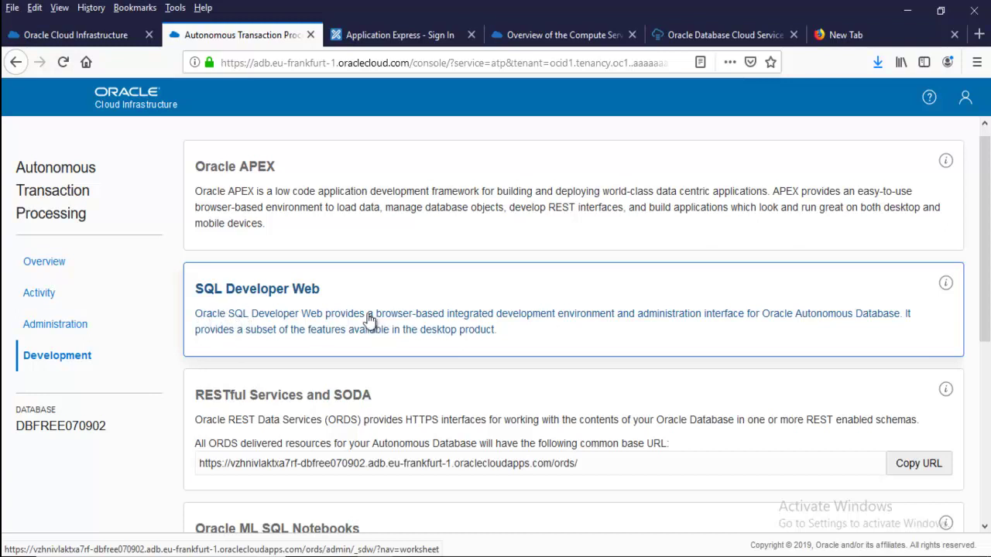
Open SQL Developer Web and sign out of the ADMIN account
click(335, 320)
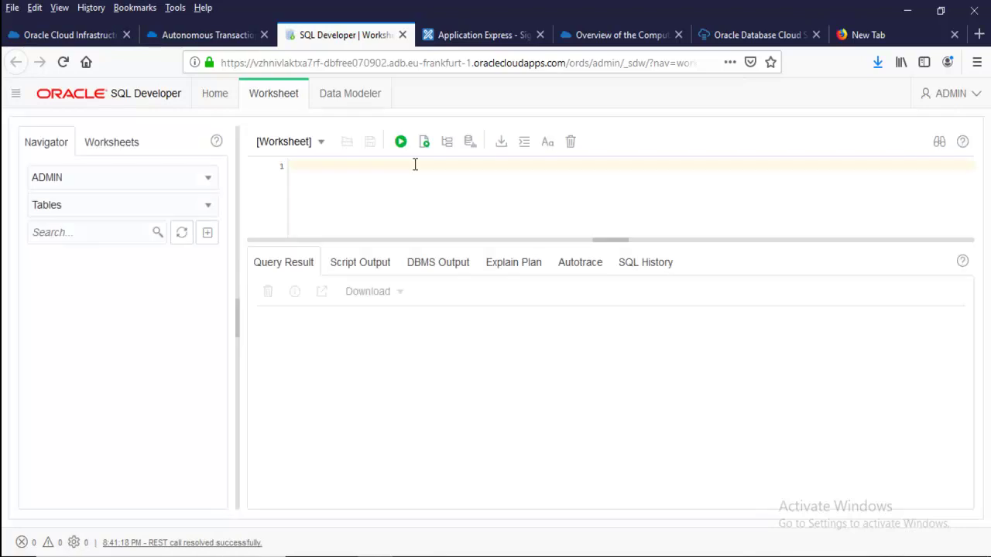
click(964, 96)
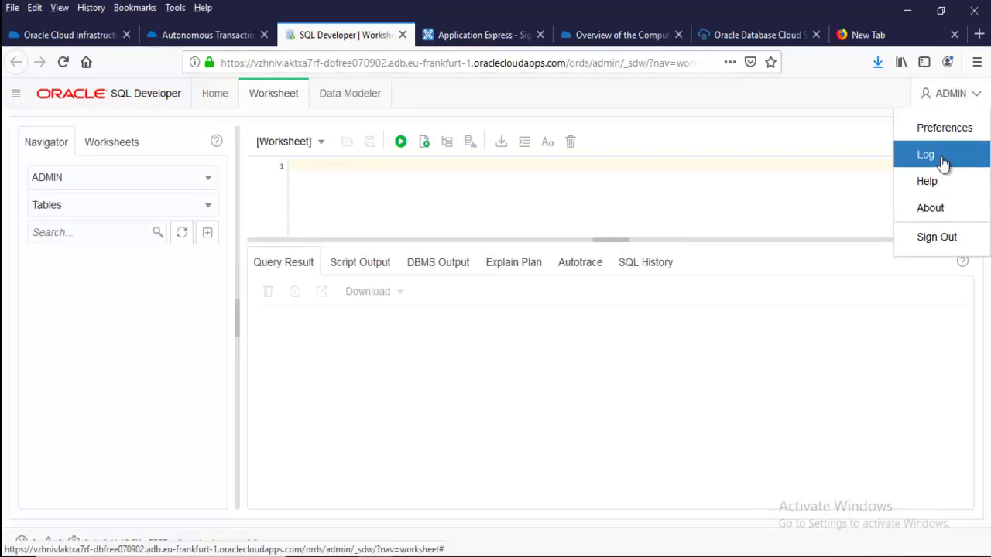
click(925, 241)
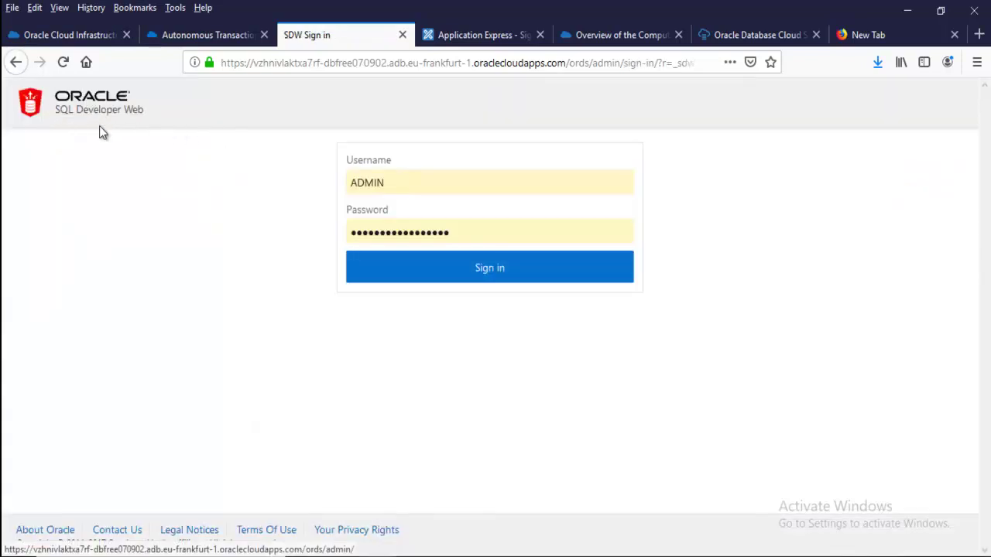
Sign back in as ADMIN with the saved credentials and go to the SQL Developer worksheet
drag(400, 180, 302, 182)
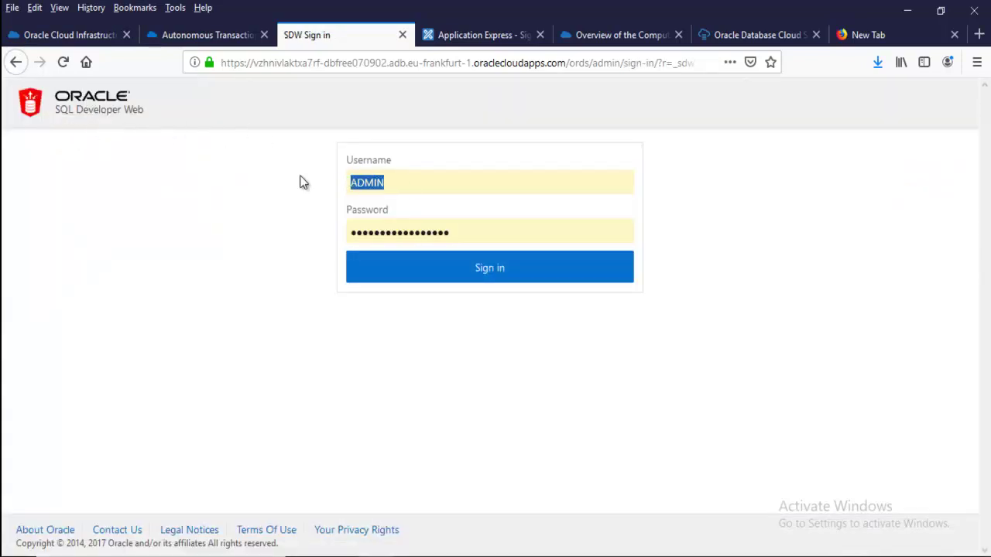
drag(460, 239, 346, 213)
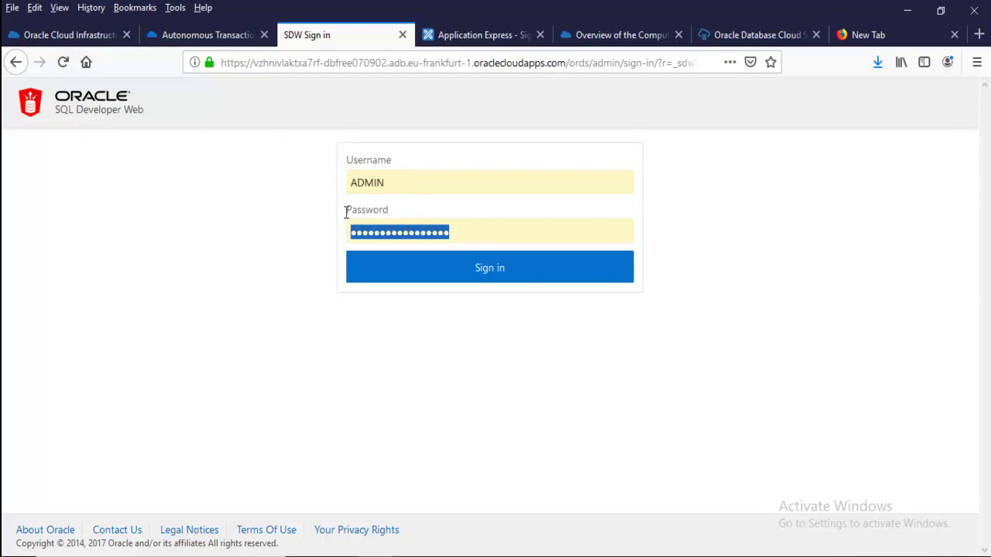
double_click(391, 187)
click(289, 224)
double_click(376, 183)
click(272, 198)
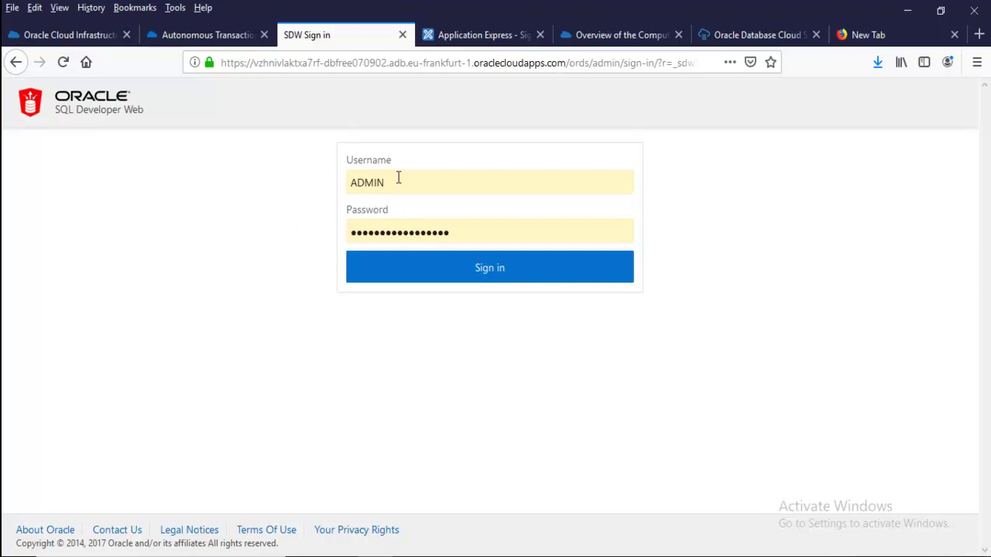
click(446, 271)
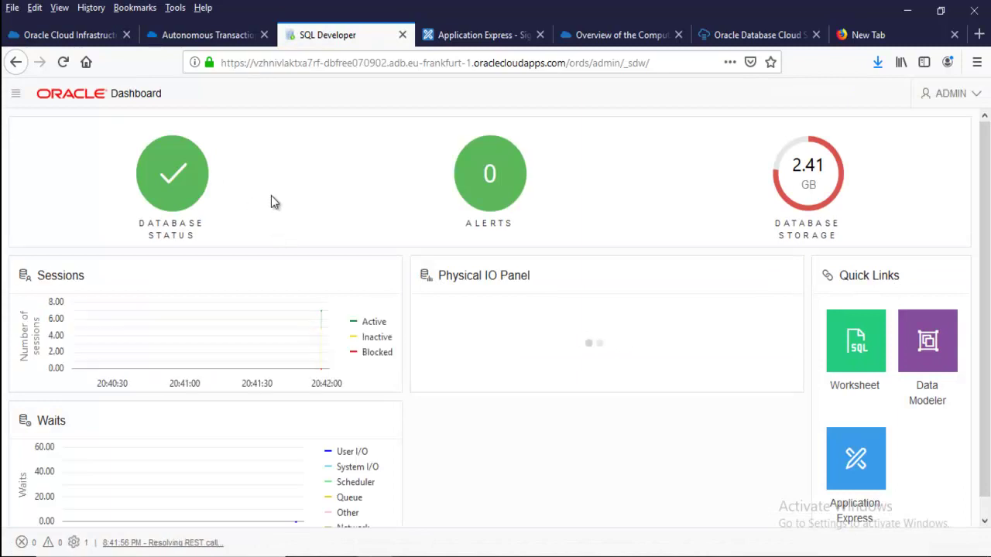
click(15, 93)
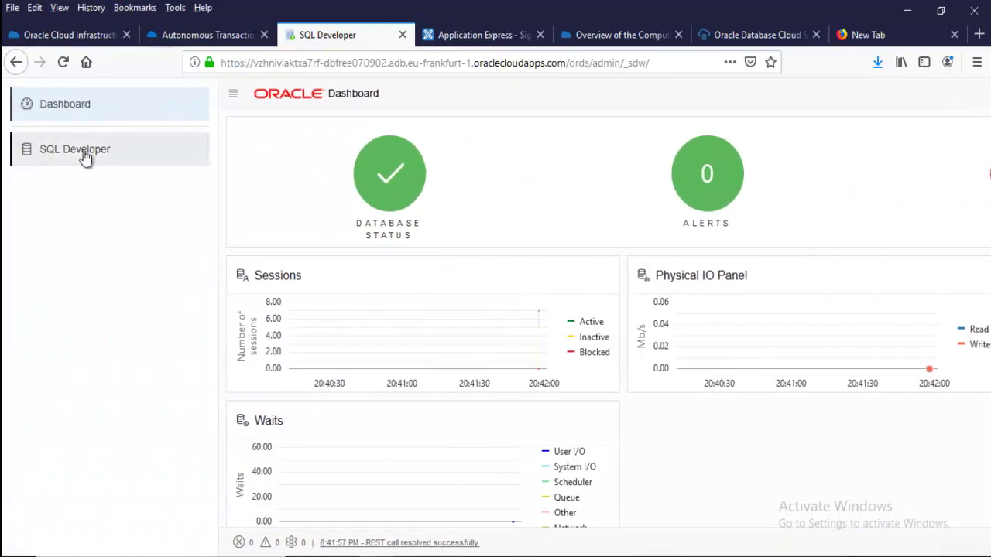
click(85, 154)
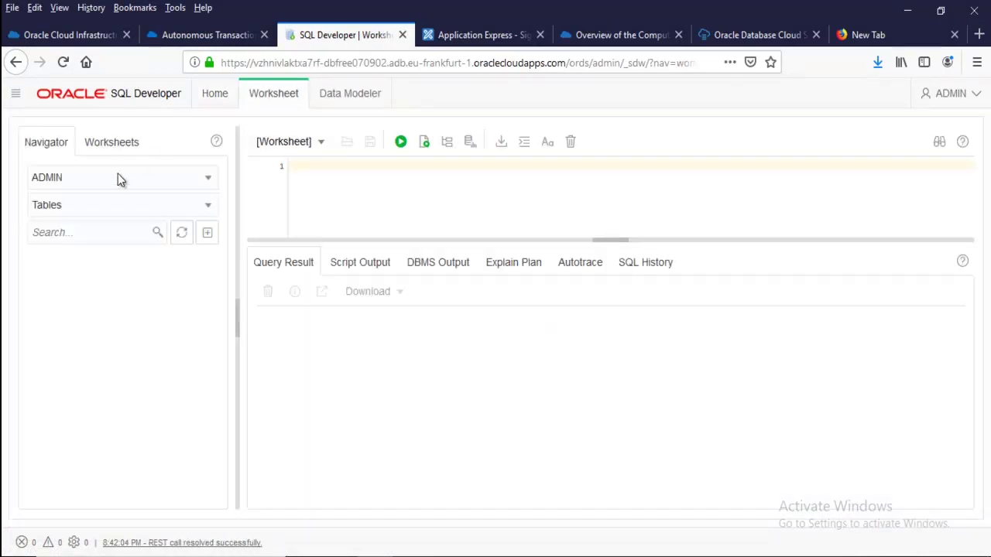
Switch the navigator to the HR schema, listing its Tables
click(116, 179)
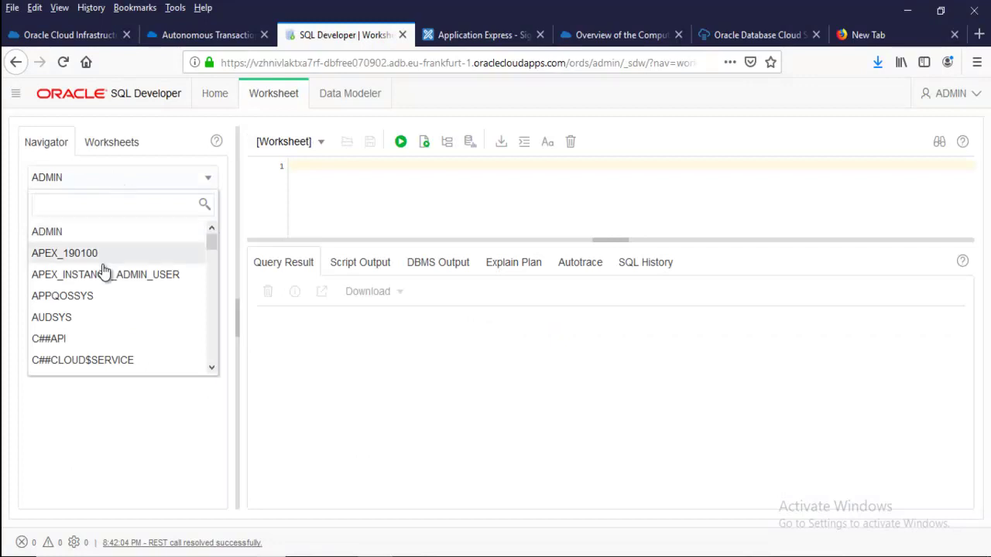
click(96, 177)
click(82, 209)
click(85, 203)
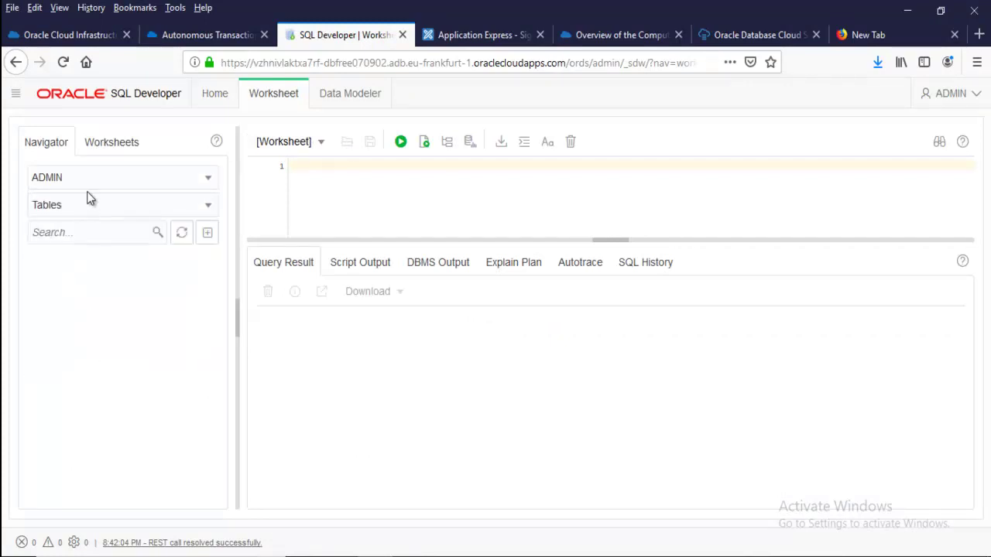
click(93, 180)
scroll(106, 287, down, 3)
scroll(111, 290, down, 4)
scroll(109, 291, down, 6)
click(77, 292)
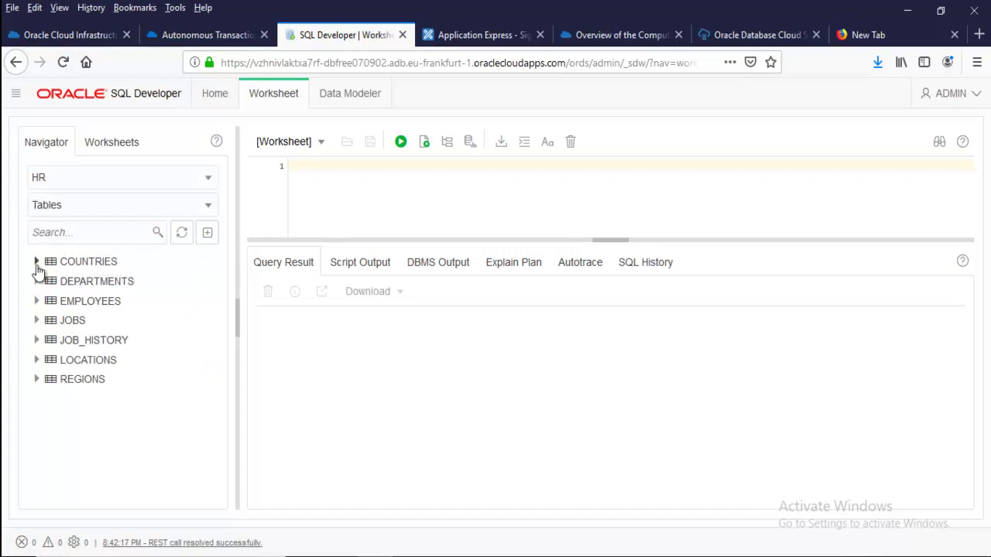
Insert a SELECT on the EMPLOYEES table into the worksheet and run it
drag(62, 303, 372, 195)
click(430, 364)
click(511, 408)
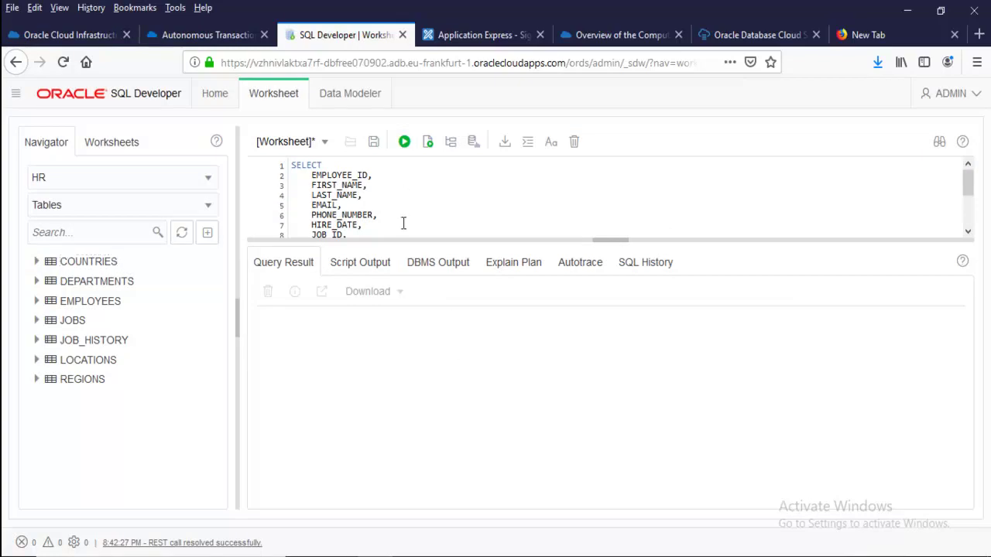
key(ctrl+a)
key(ctrl+Return)
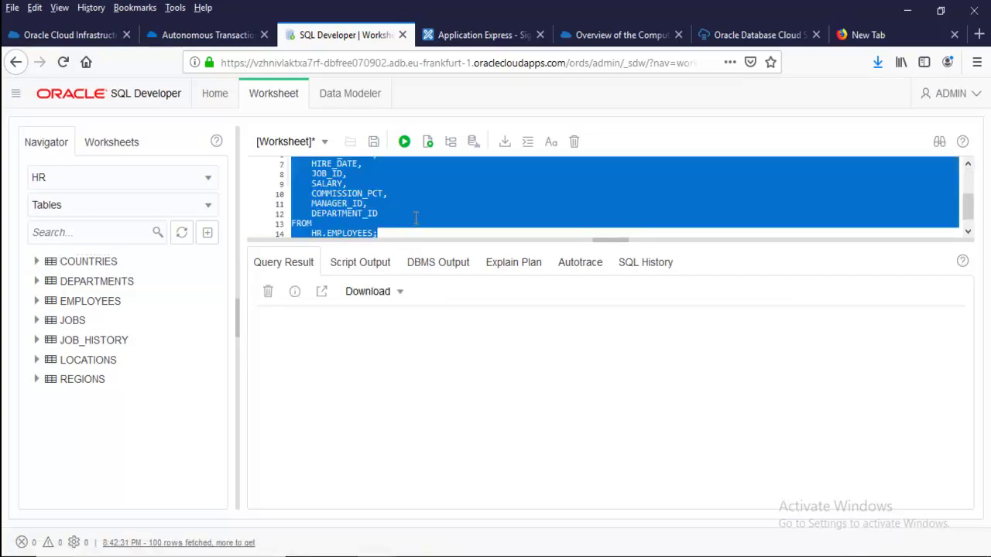
scroll(471, 400, down, 3)
scroll(470, 400, up, 3)
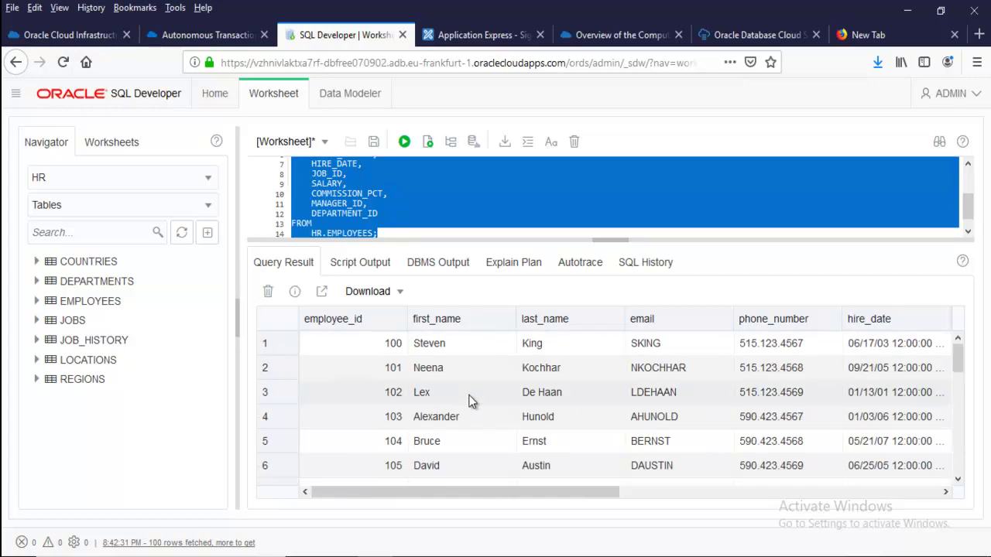
click(481, 192)
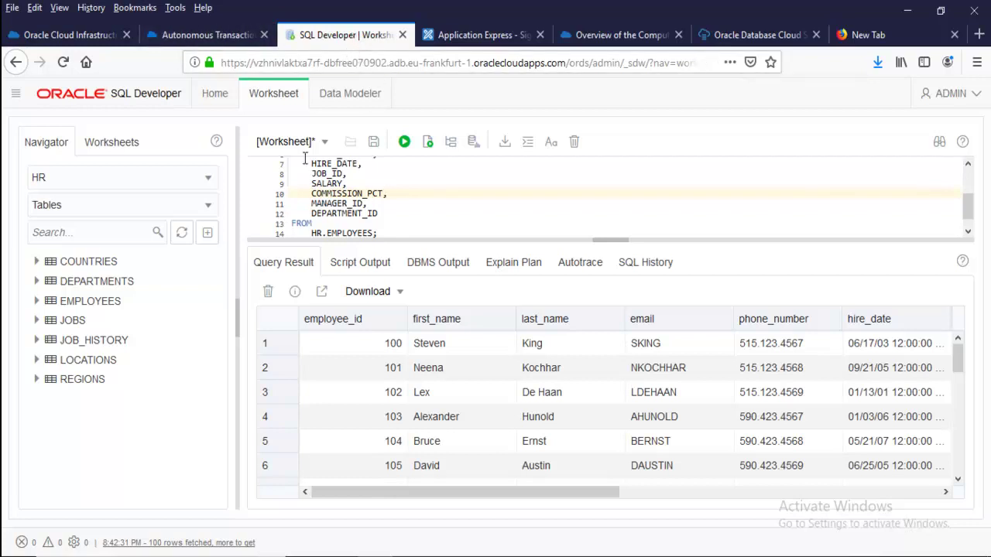
Return to DBFREE070902's service console and go to its Administration page
click(220, 35)
scroll(341, 255, down, 3)
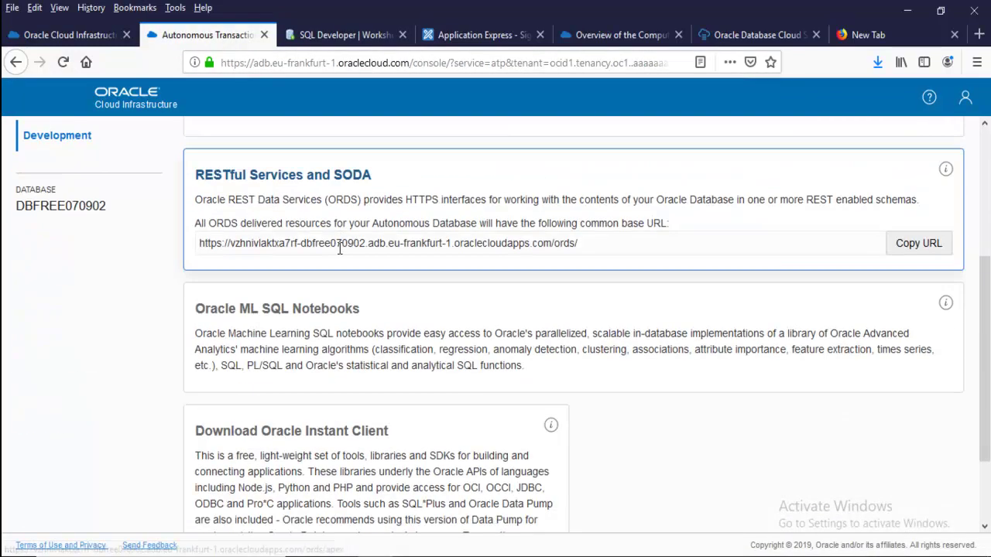
scroll(340, 255, down, 2)
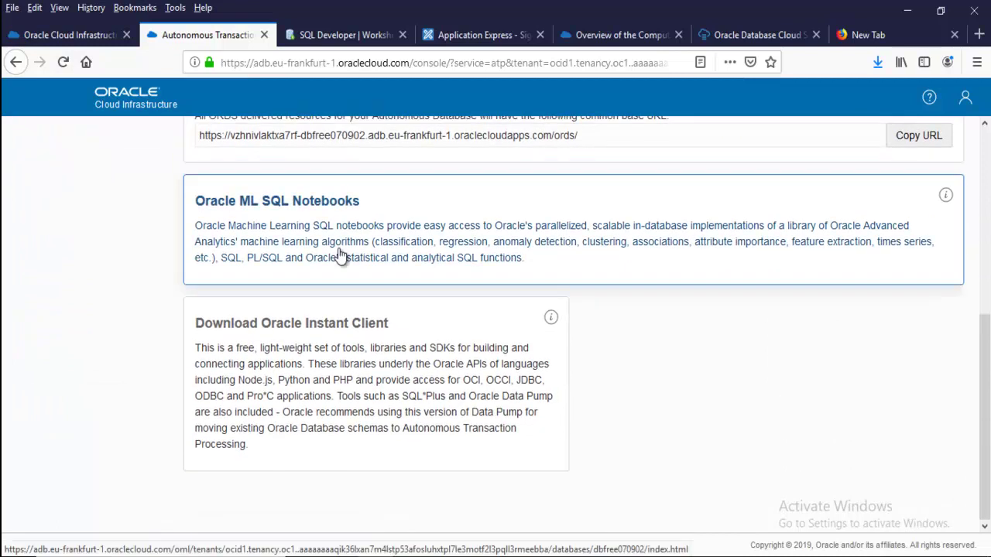
scroll(341, 255, up, 5)
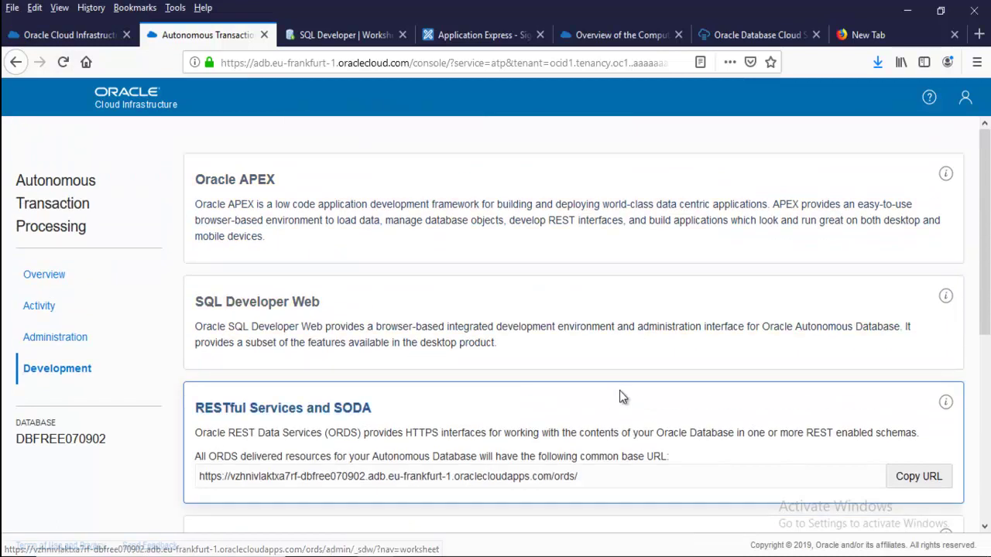
key(alt+Tab)
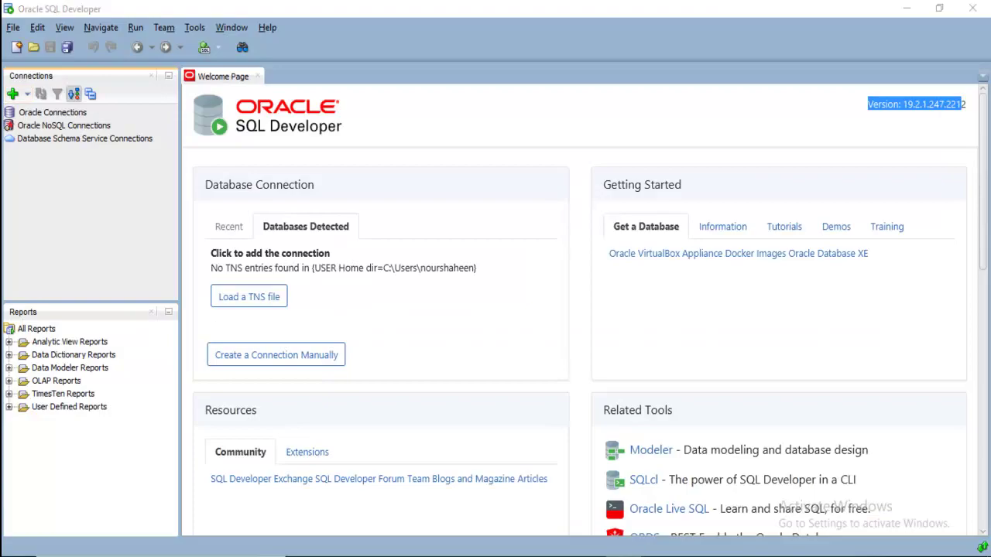
key(alt+Tab)
click(39, 343)
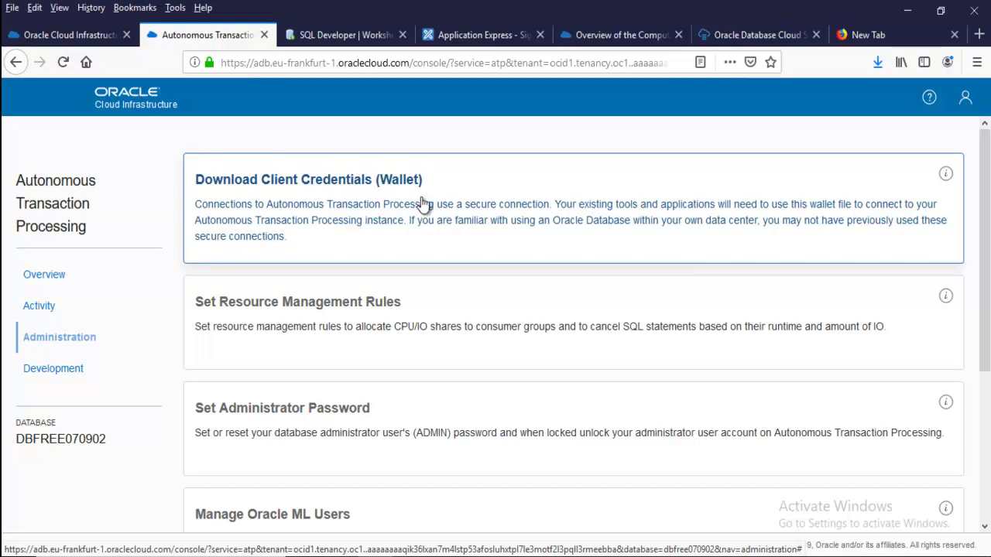
Download wallet_DBFREE070902.zip with a new wallet password and save the file
click(389, 218)
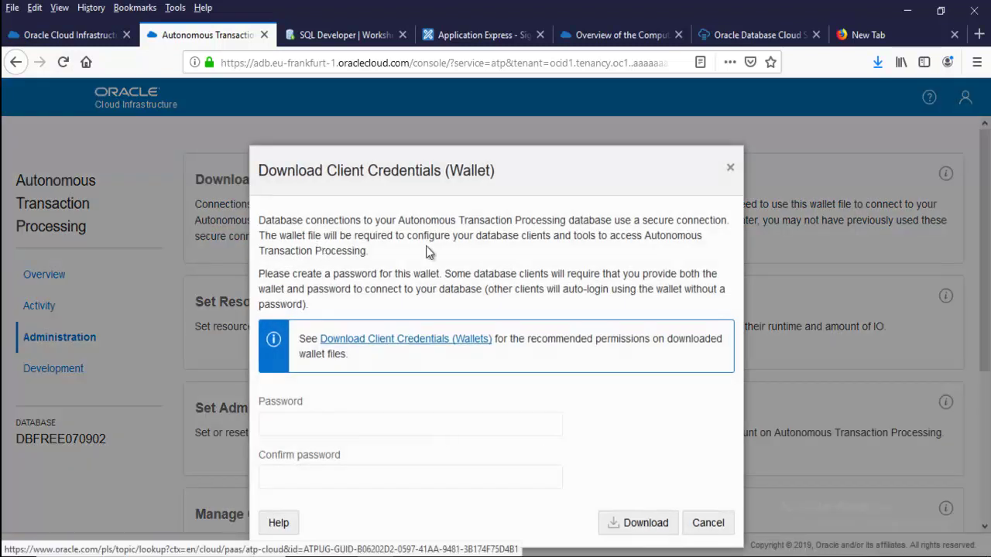
click(310, 426)
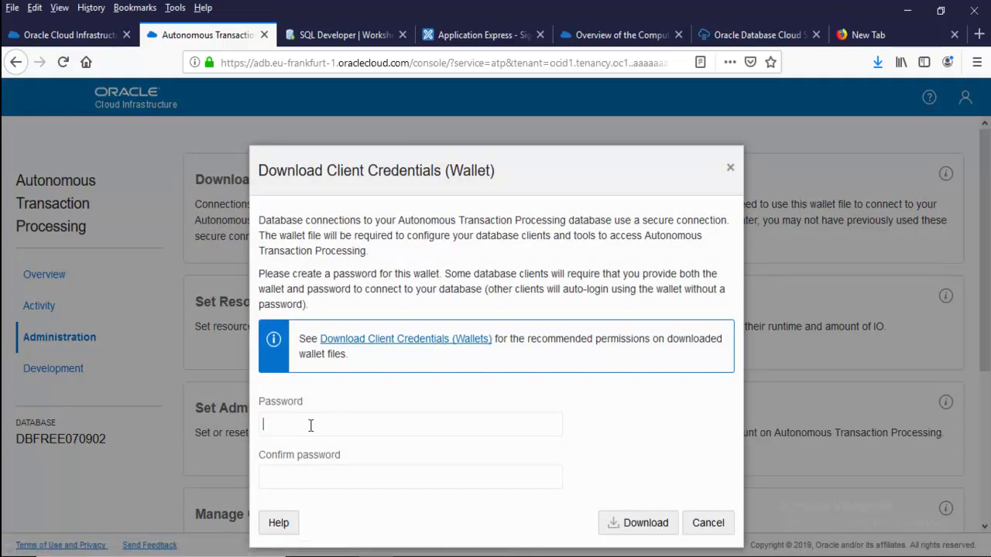
text(•••••••••••••••••)
key(Tab)
text(•••••••••••••••••)
key(Return)
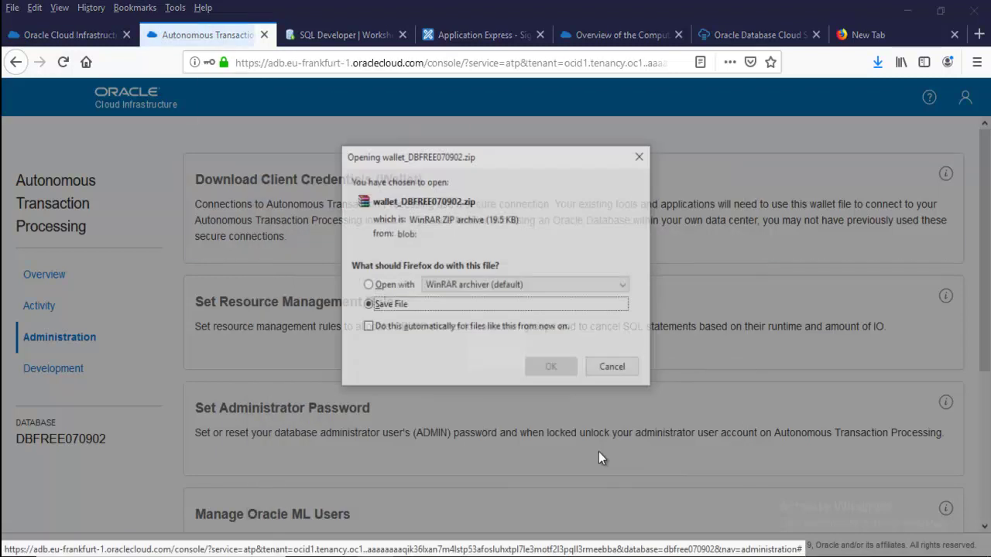
click(551, 368)
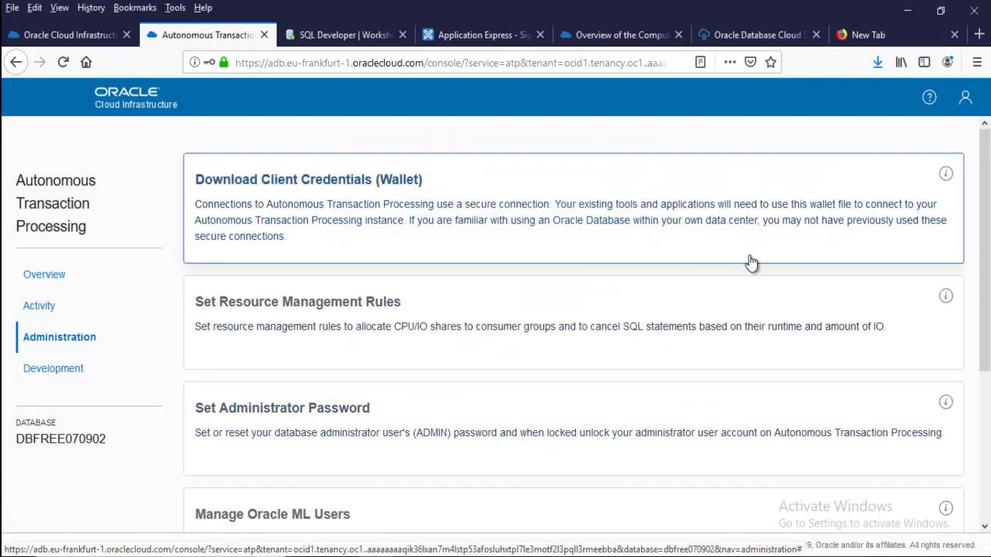
mouse_move(952, 179)
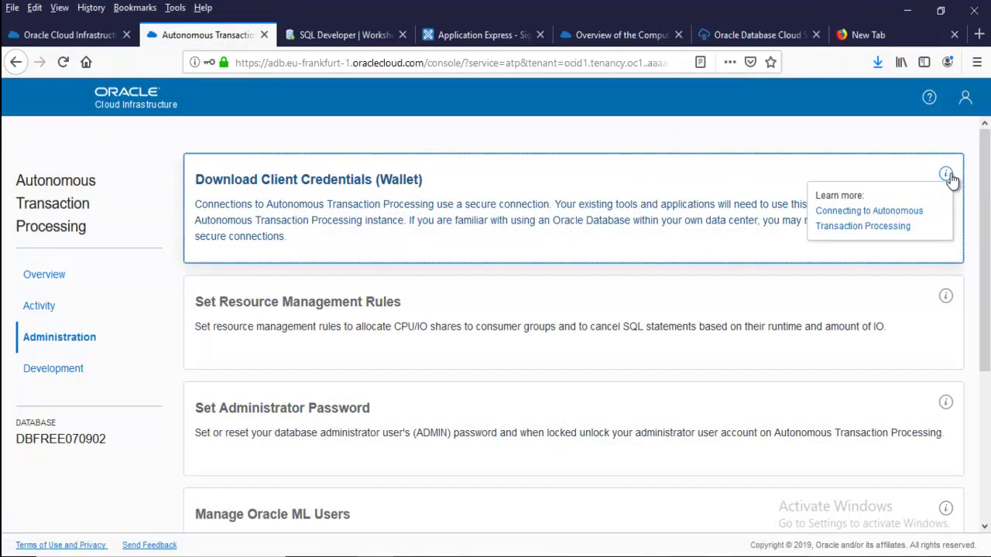
Open the Autonomous Transaction Processing connection guide and read the Download Client Credentials (Wallets) article
click(838, 229)
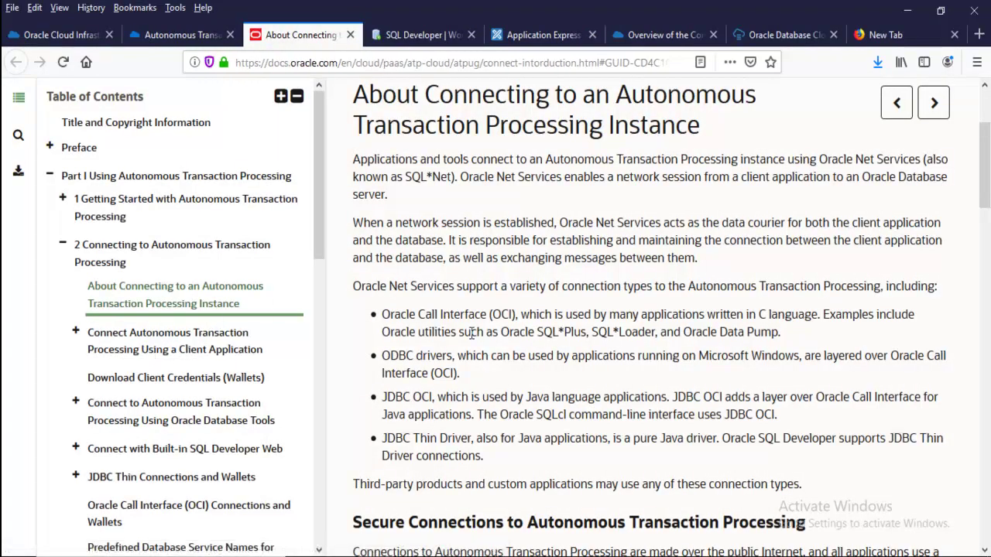
scroll(144, 348, down, 3)
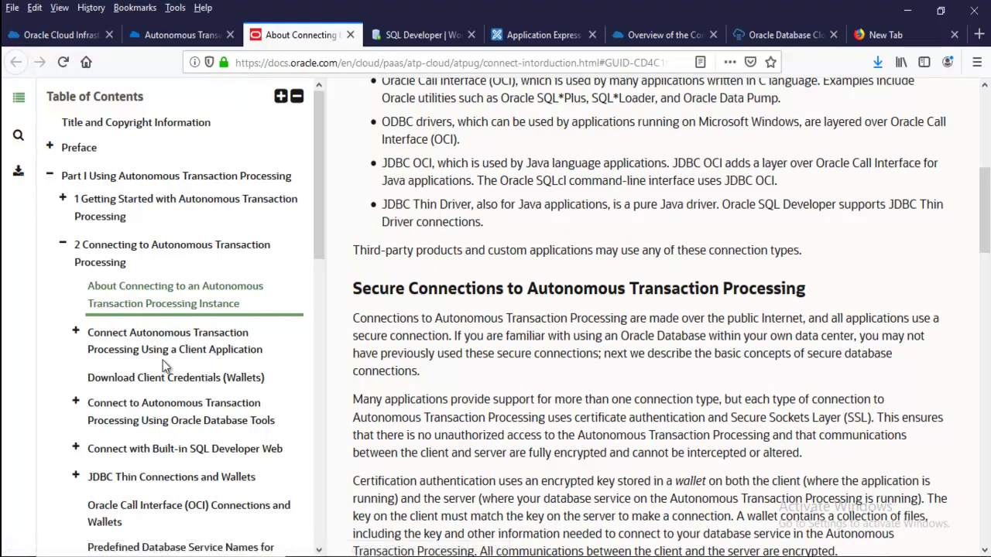
click(135, 379)
scroll(569, 302, down, 10)
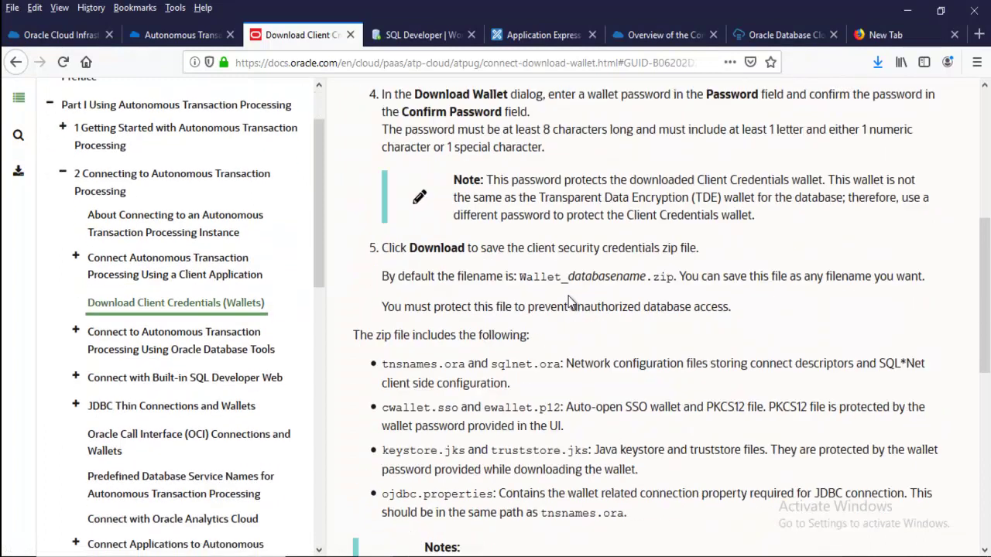
scroll(565, 302, up, 5)
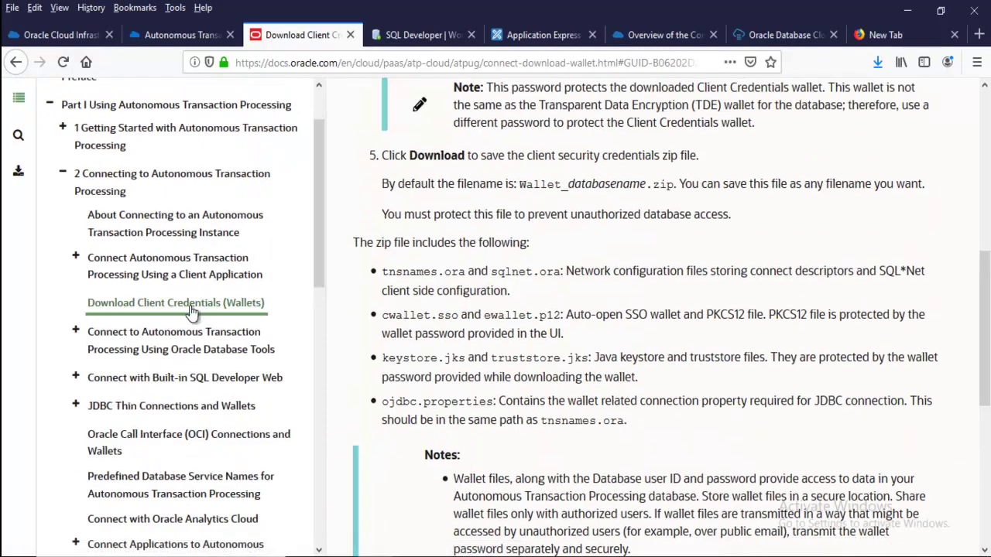
Read the SQL Developer connection instructions for 18.2 or later and earlier than 18.2
click(178, 342)
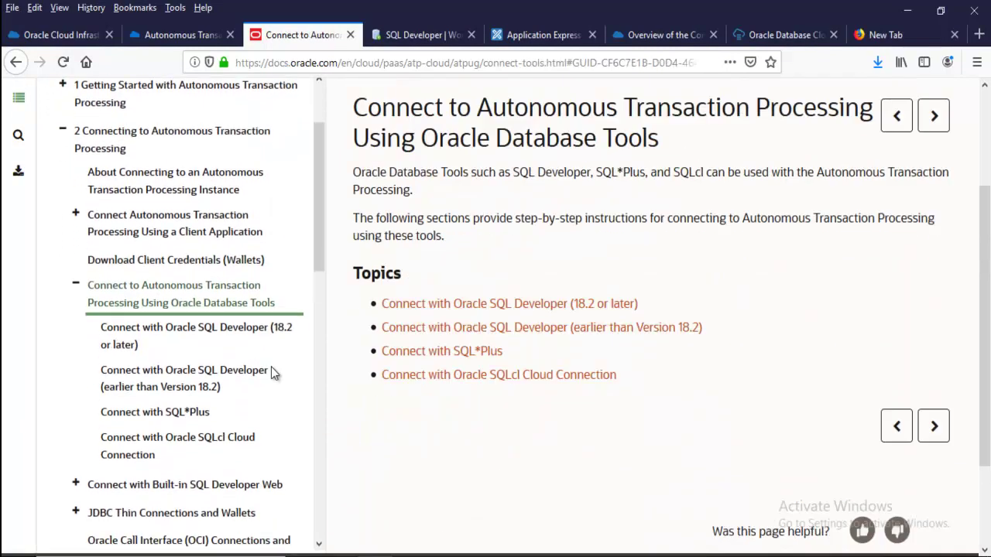
click(252, 338)
scroll(555, 338, down, 10)
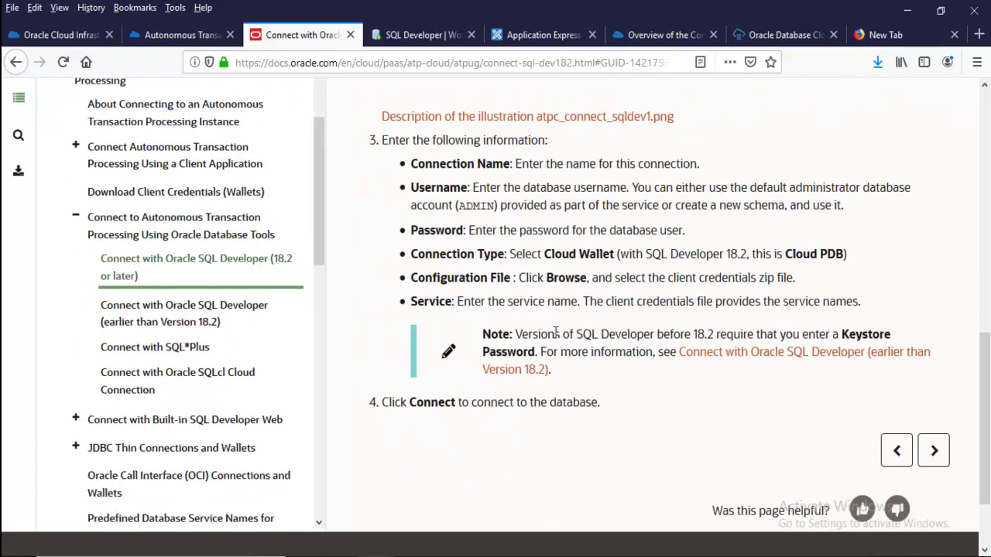
scroll(555, 339, up, 8)
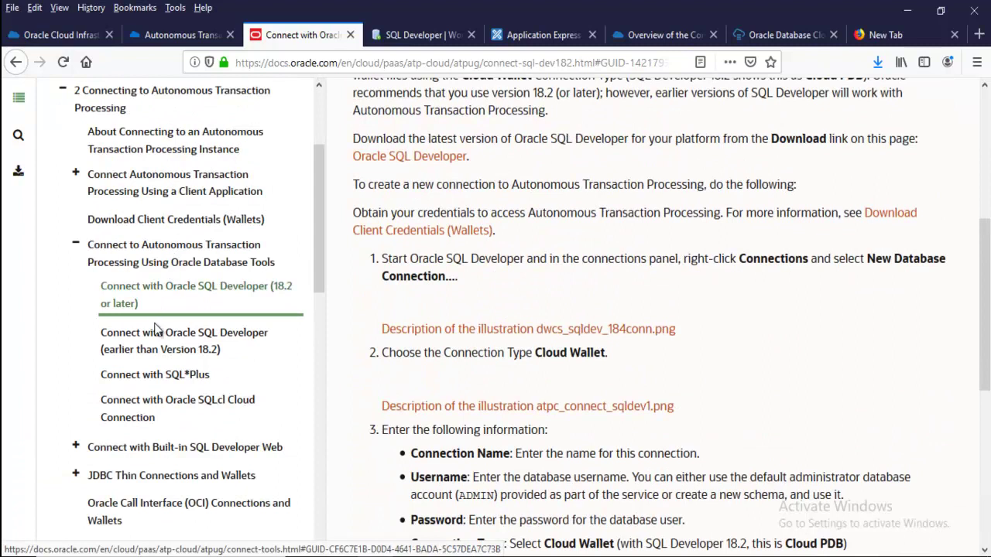
click(165, 340)
scroll(585, 324, down, 3)
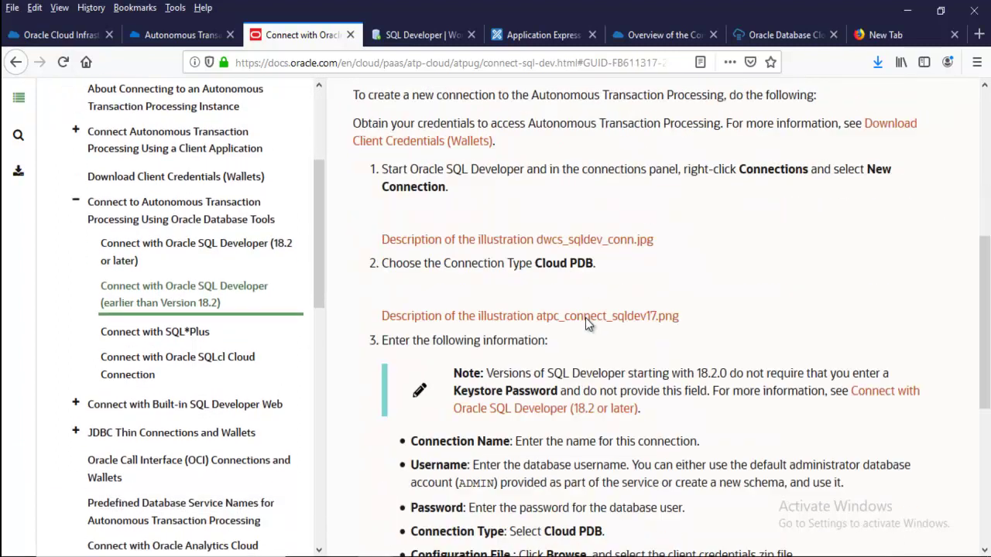
scroll(585, 318, down, 5)
scroll(585, 323, up, 8)
scroll(581, 329, down, 4)
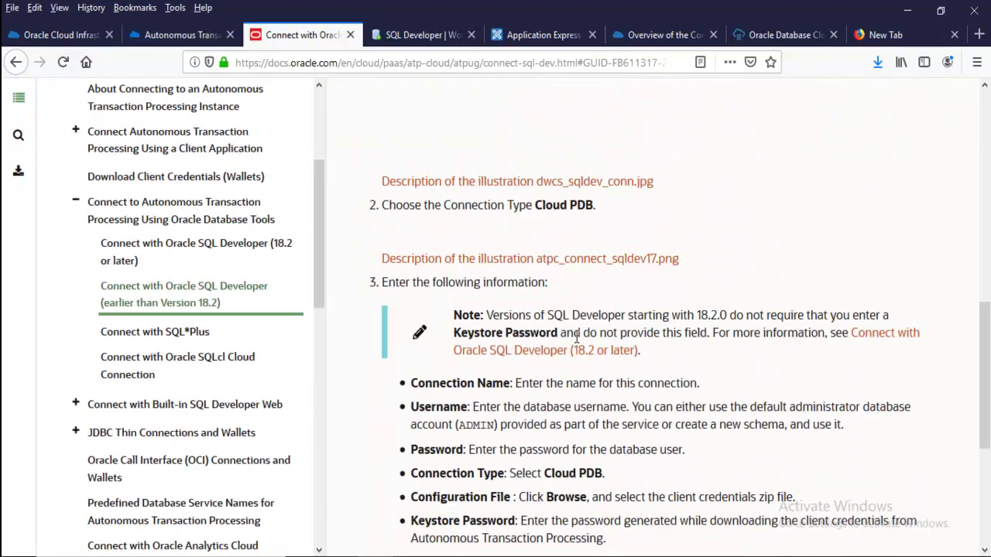
scroll(577, 339, up, 4)
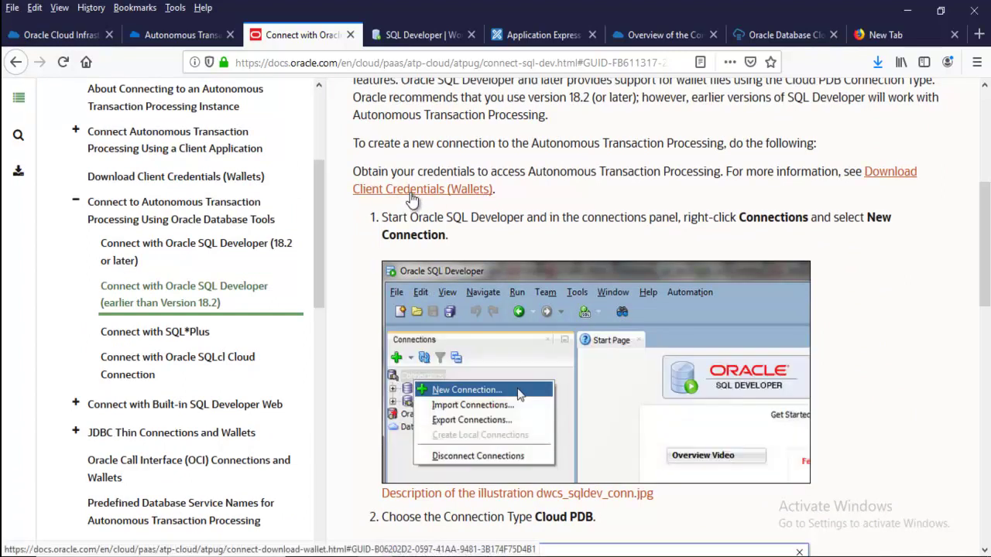
scroll(390, 287, down, 5)
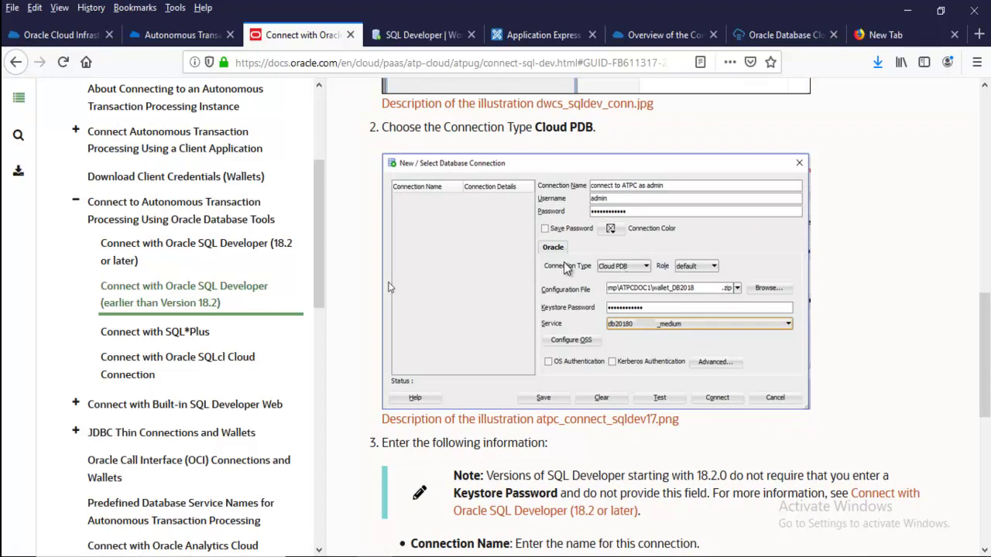
scroll(565, 267, up, 3)
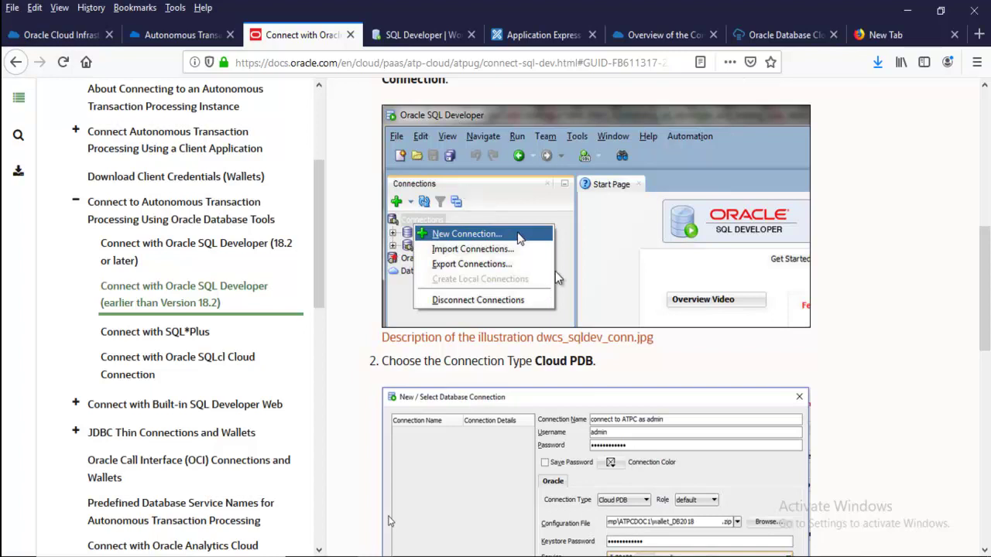
scroll(555, 268, down, 3)
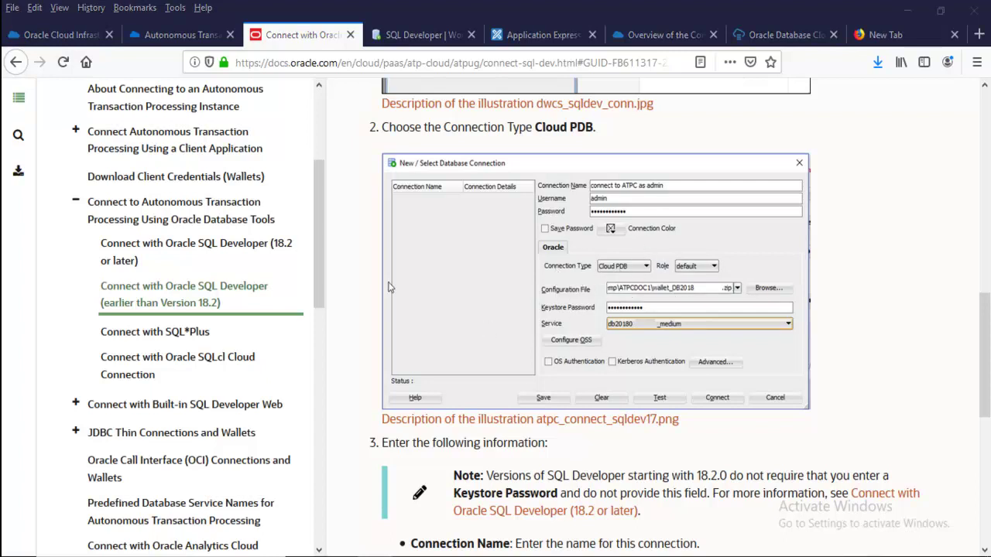
key(alt+Tab)
Check in Help > About that SQL Developer version 19.2.1.247 is installed
click(12, 94)
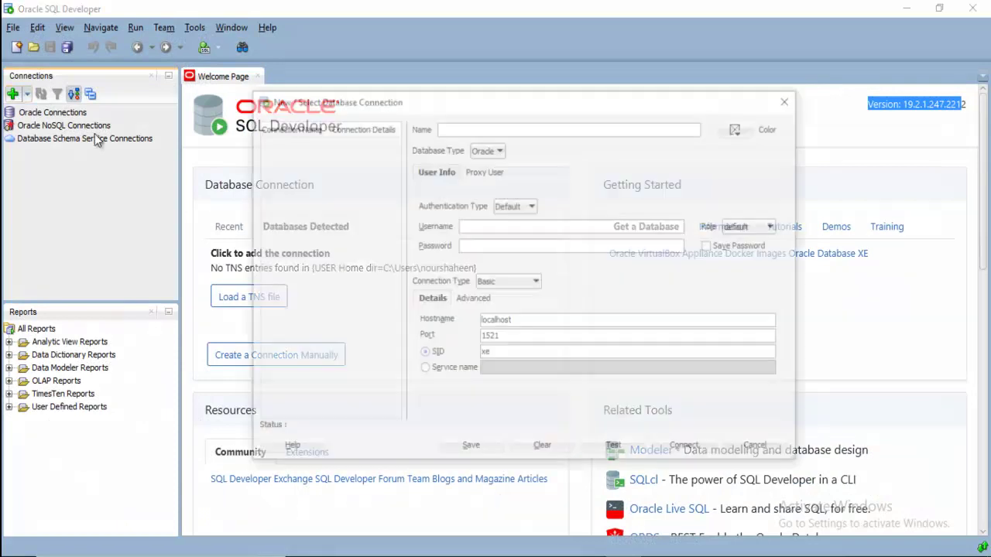
click(788, 106)
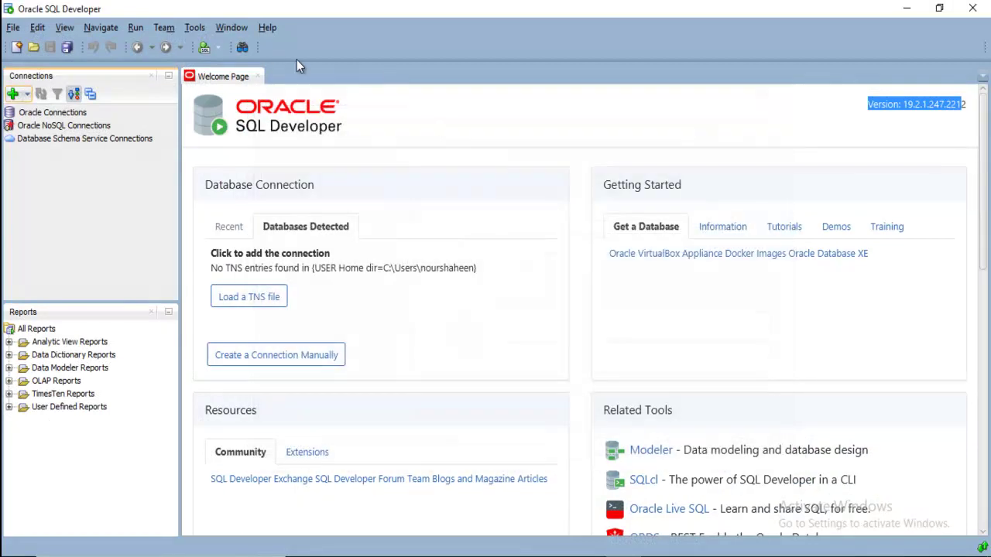
click(268, 28)
click(285, 142)
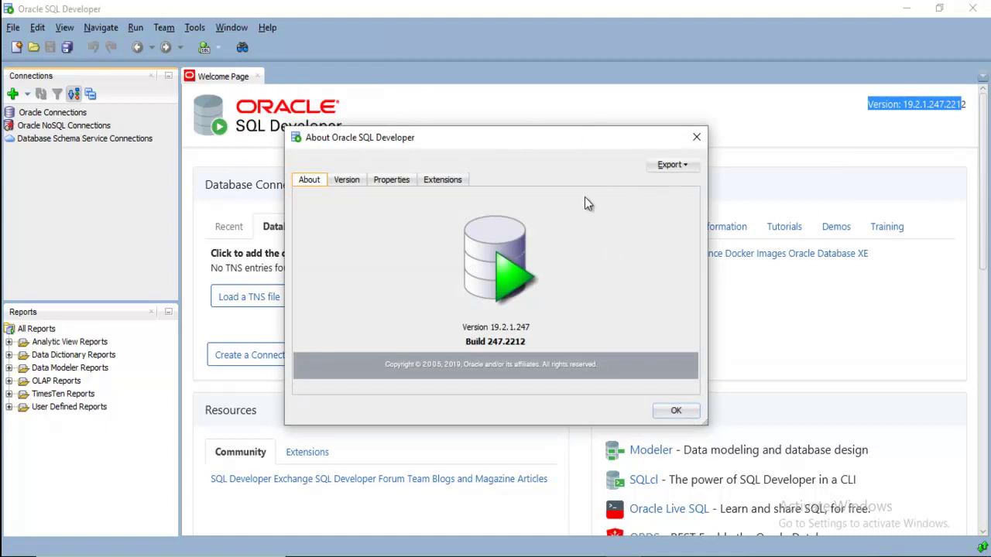
double_click(526, 331)
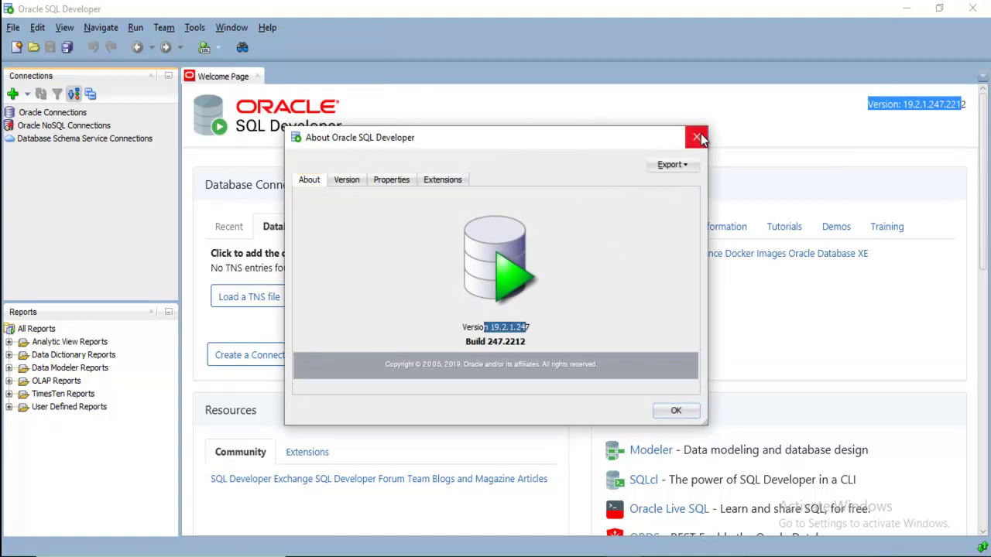
click(696, 137)
Open a new database connection, keeping Default authentication and the Basic connection type
click(19, 94)
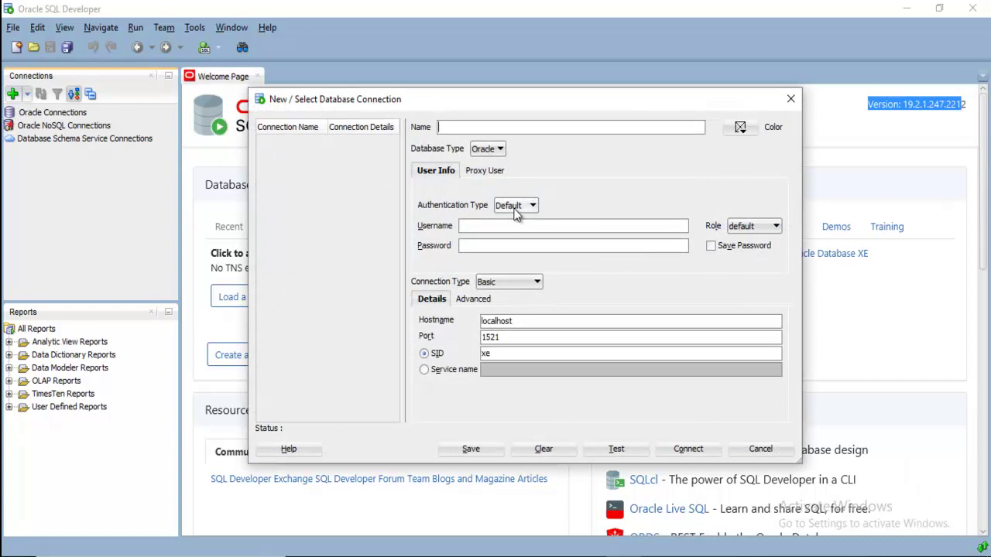
click(514, 207)
click(513, 209)
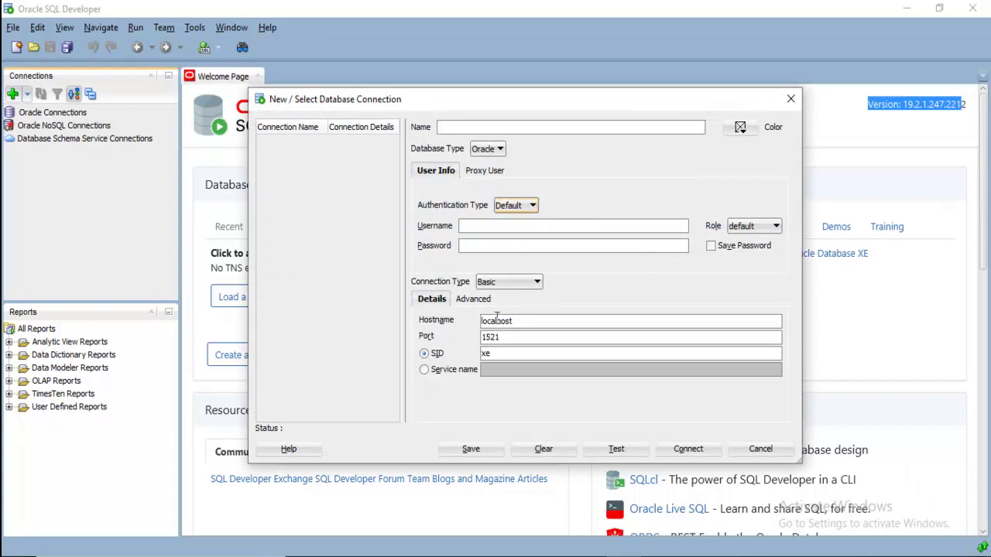
click(500, 283)
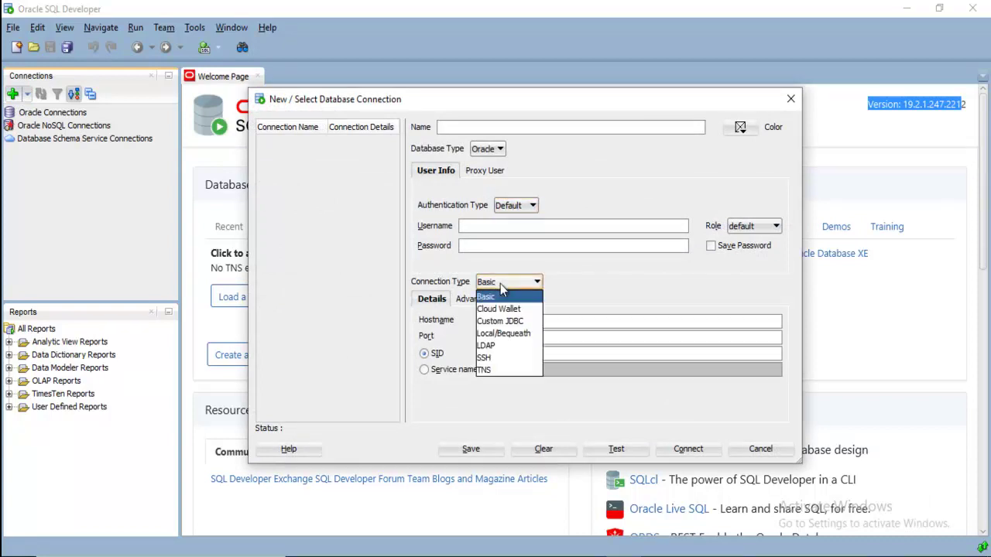
click(500, 283)
click(497, 226)
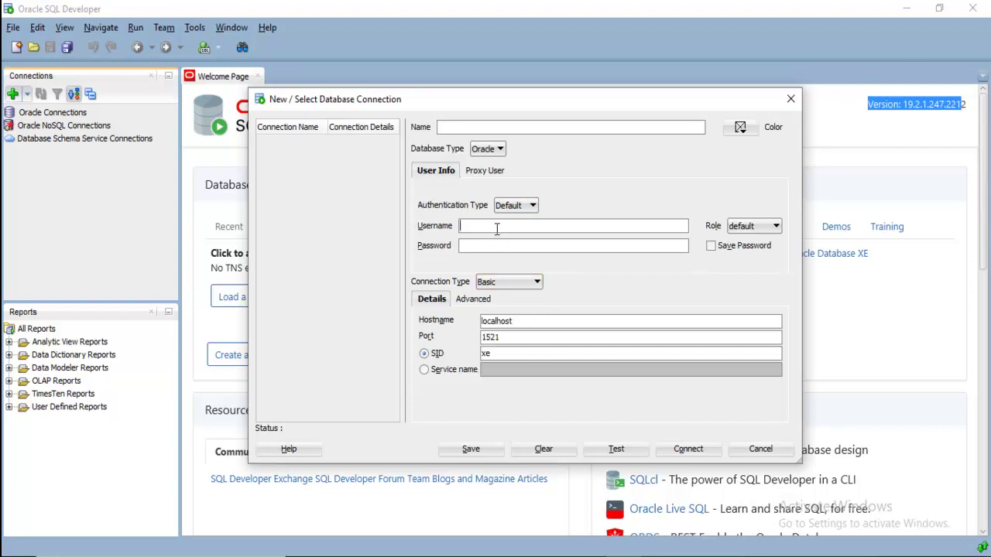